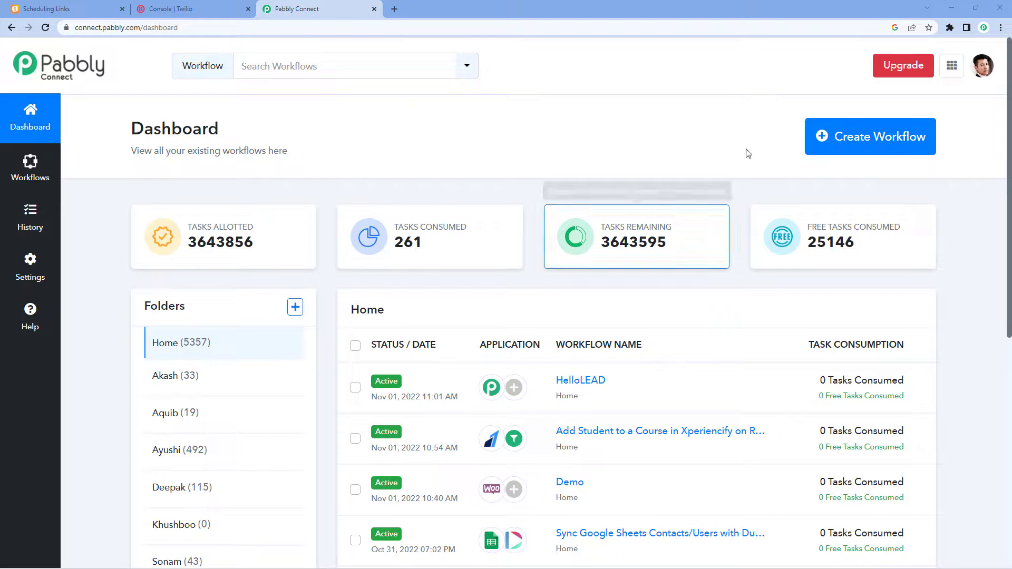
# Create a new workflow named 'SavvyCal to Twilio'.
pyautogui.click(838, 144)
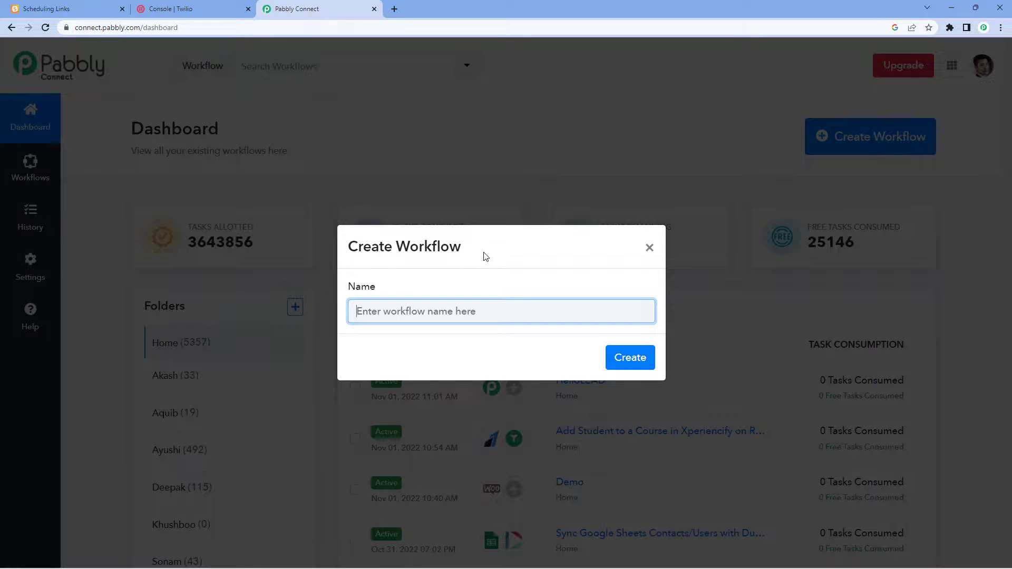
pyautogui.write('SavvyCal to Twil')
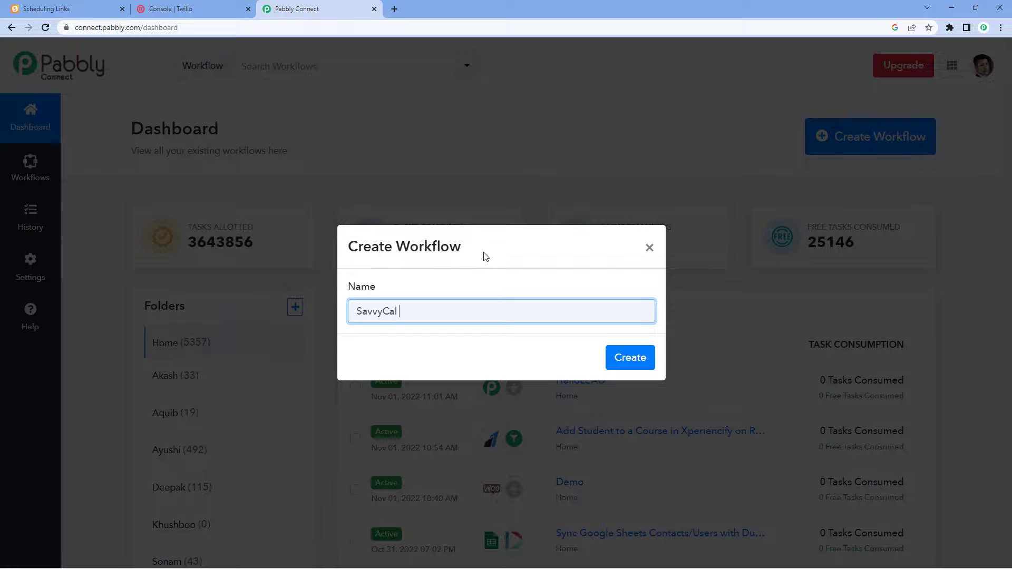
pyautogui.write('io')
pyautogui.click(612, 368)
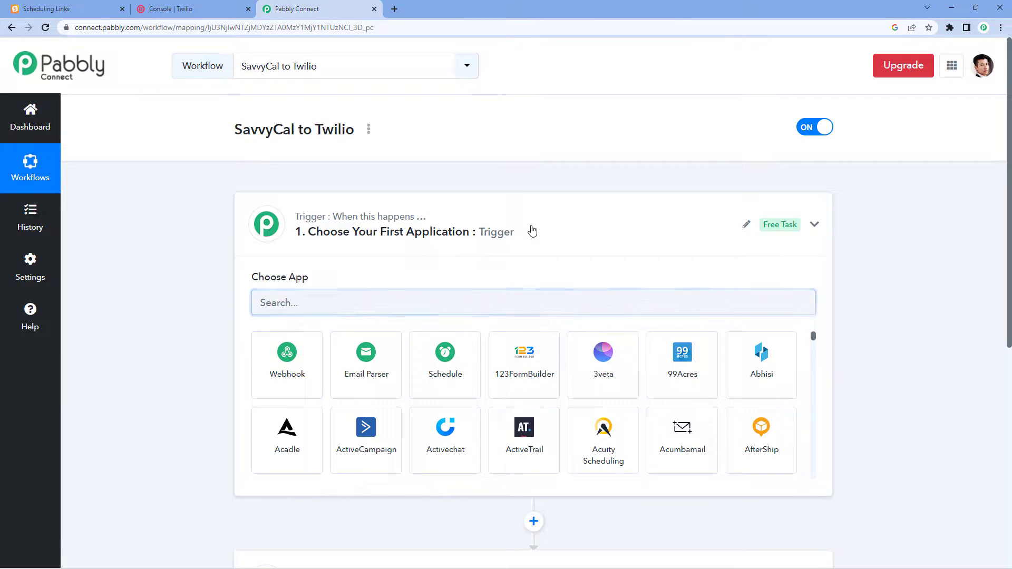
# Expand the workflow's trigger step to show its app choices.
pyautogui.click(533, 230)
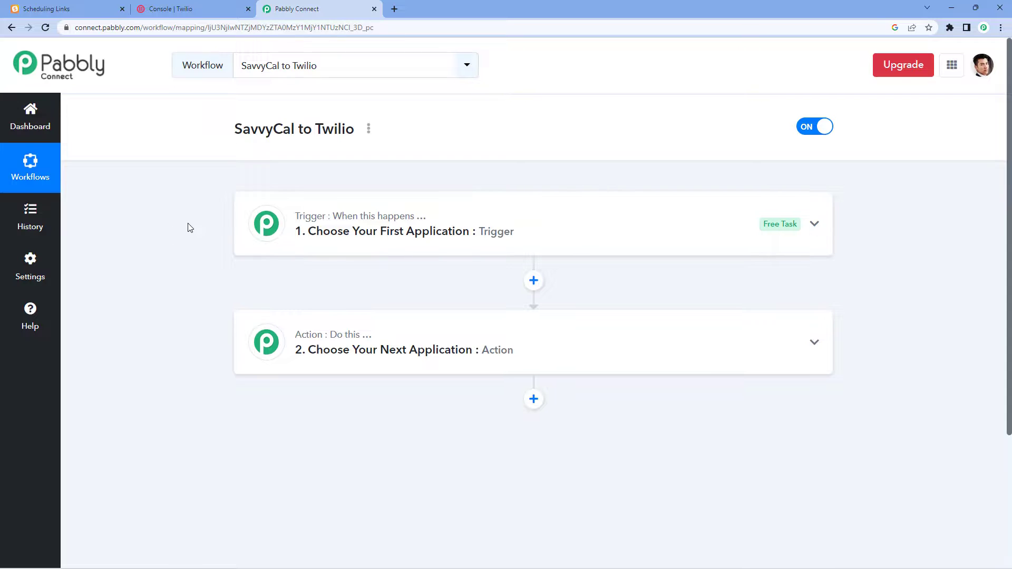
pyautogui.scroll(-1, 190, 228)
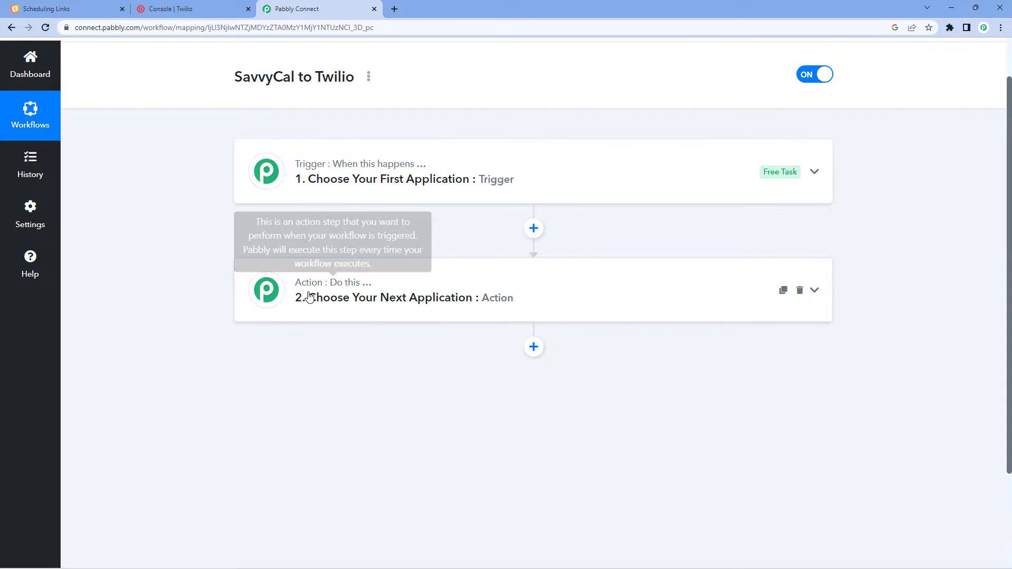
pyautogui.click(468, 170)
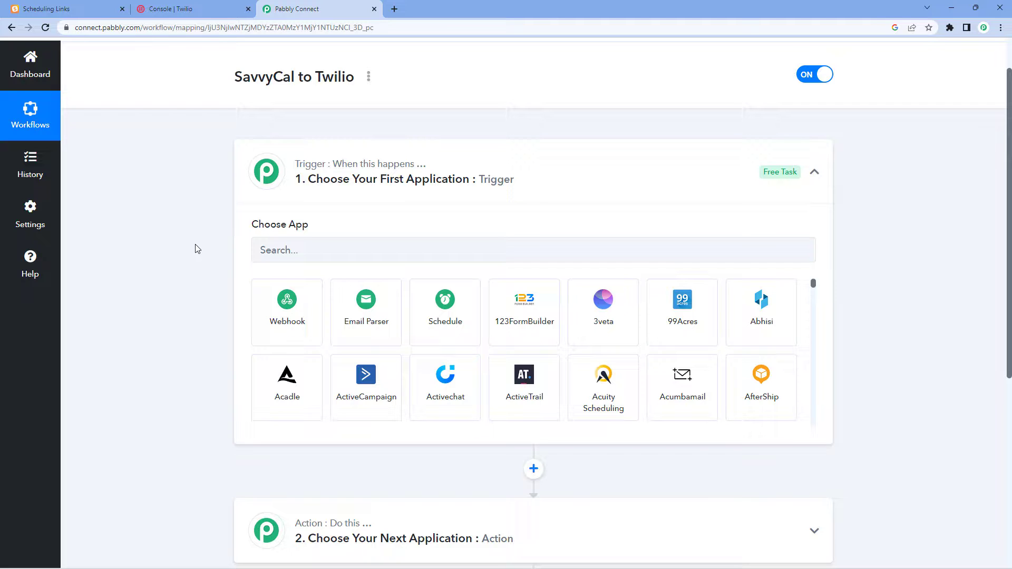
# Set the trigger app to SavvyCal with the Any Event trigger event.
pyautogui.scroll(-1, 194, 199)
pyautogui.click(285, 201)
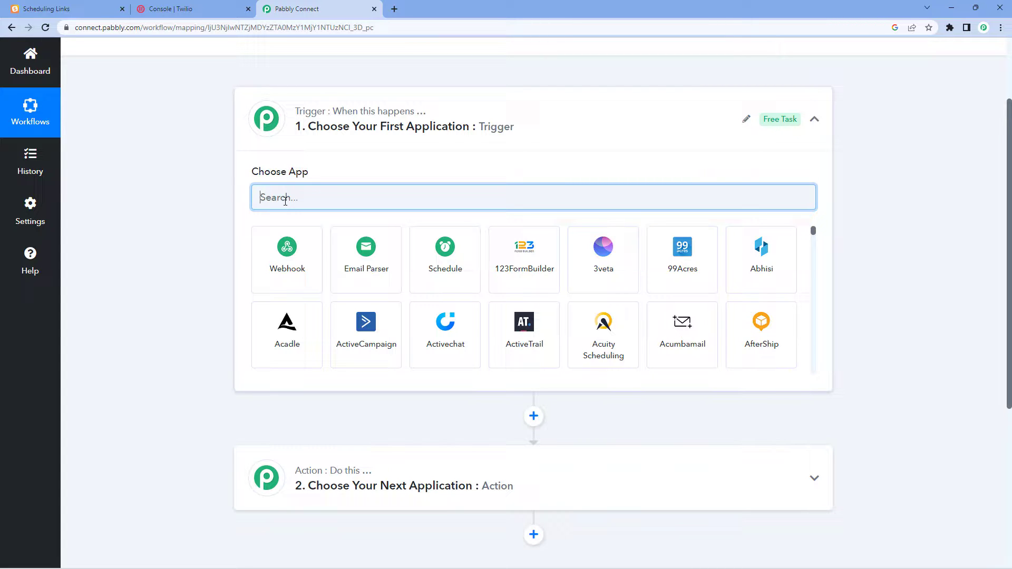
pyautogui.write('Savvy')
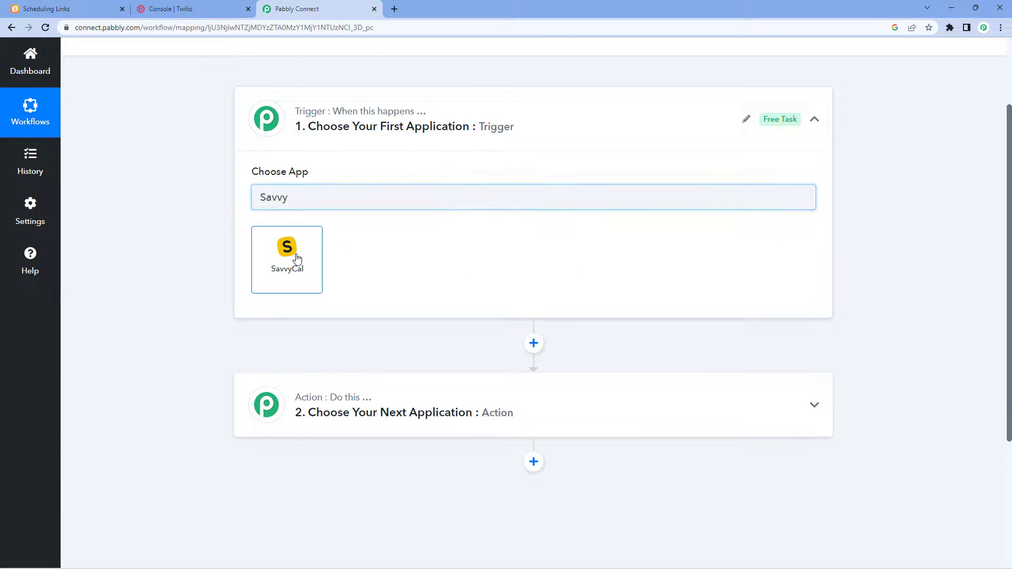
pyautogui.click(294, 260)
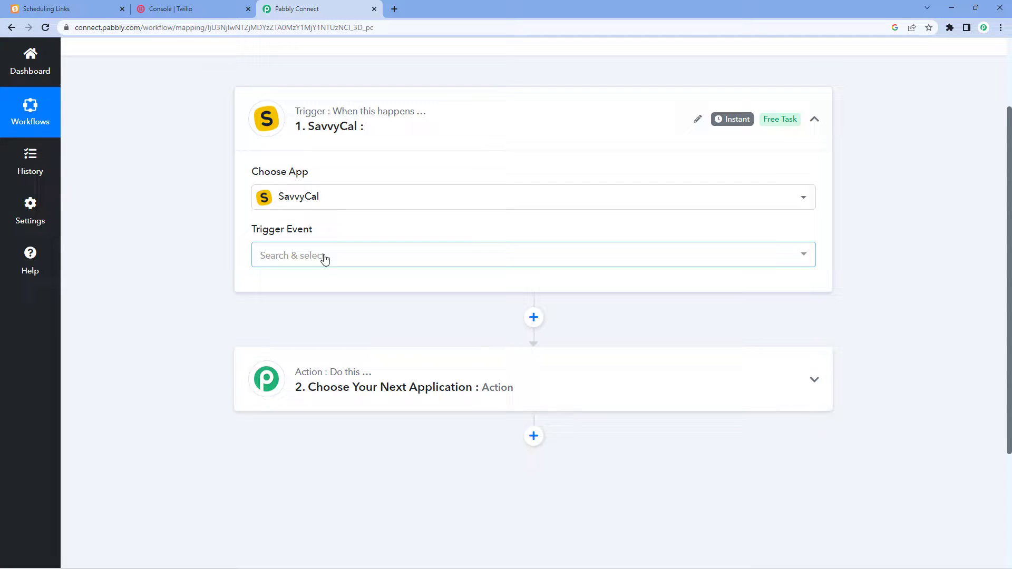
pyautogui.click(327, 257)
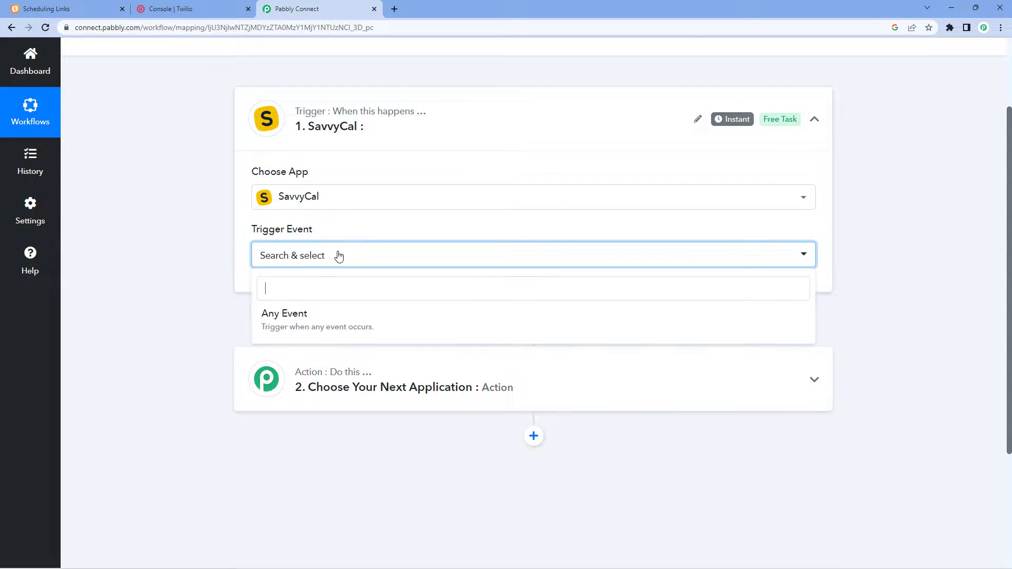
pyautogui.click(332, 322)
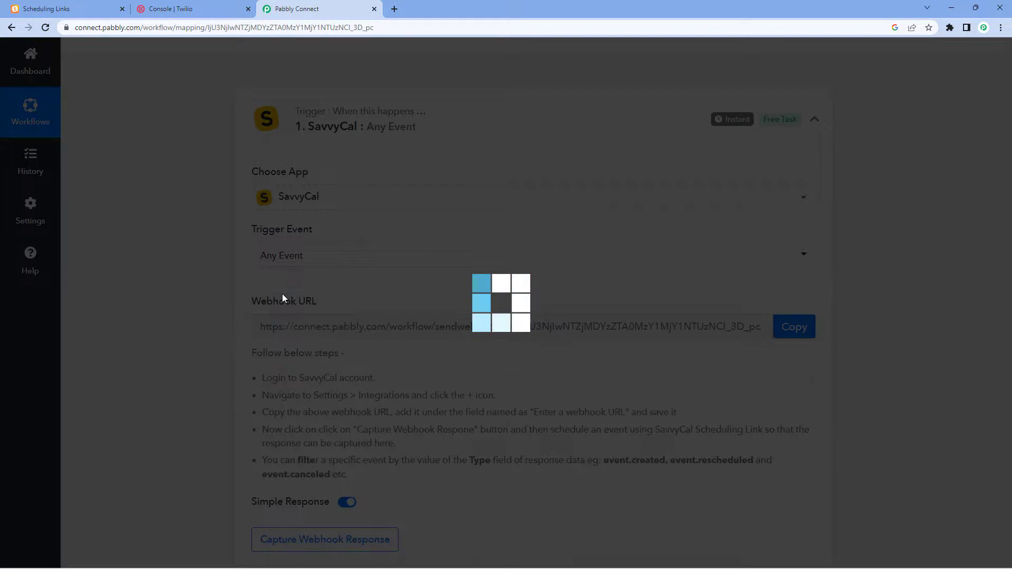
# Copy the trigger's webhook URL and start capturing the webhook response.
pyautogui.scroll(-1, 194, 262)
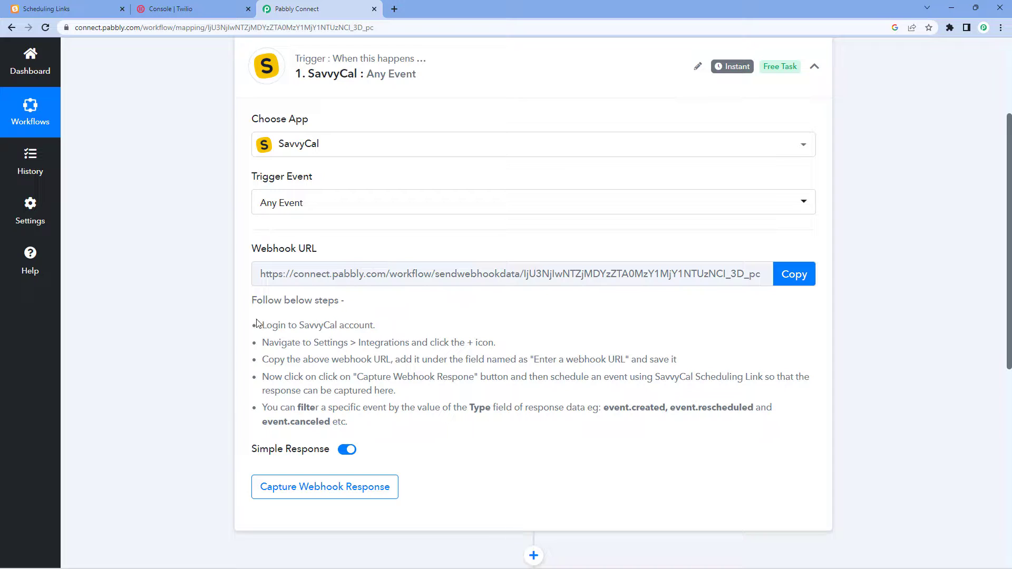
pyautogui.moveTo(262, 325); pyautogui.dragTo(348, 425)
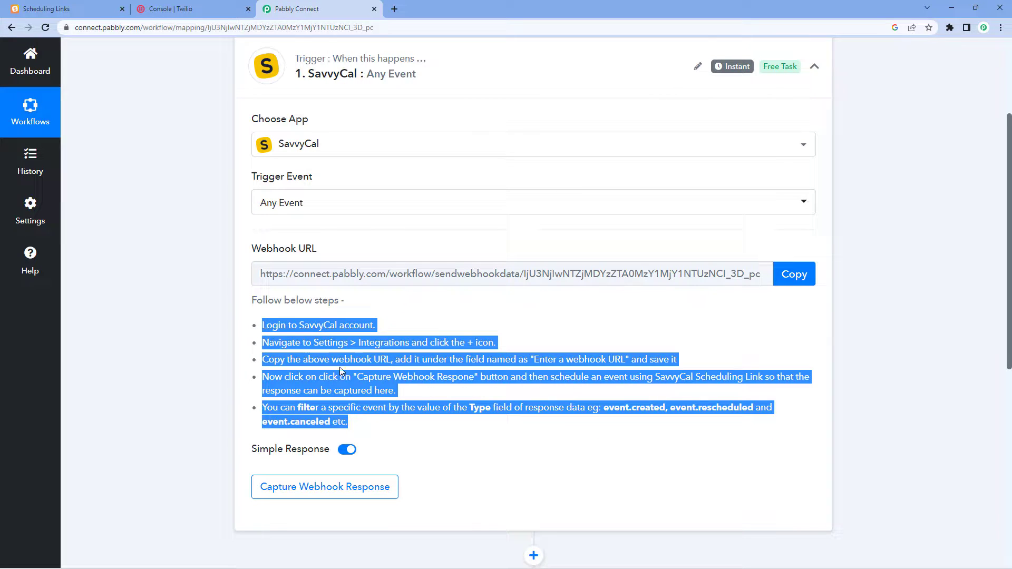
pyautogui.click(479, 335)
pyautogui.click(794, 273)
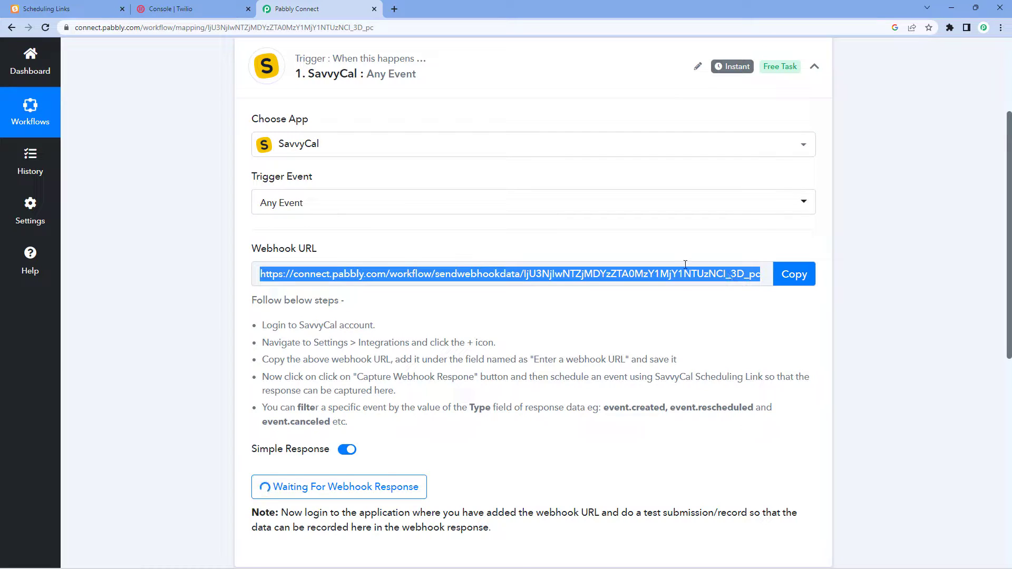
pyautogui.click(47, 9)
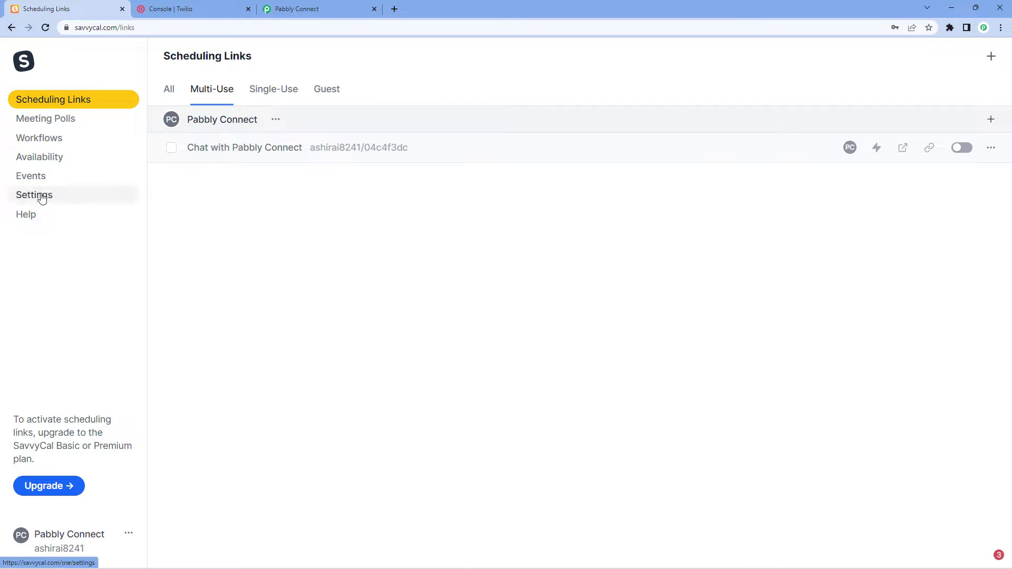
# Open SavvyCal's Settings on the Integrations page.
pyautogui.click(65, 199)
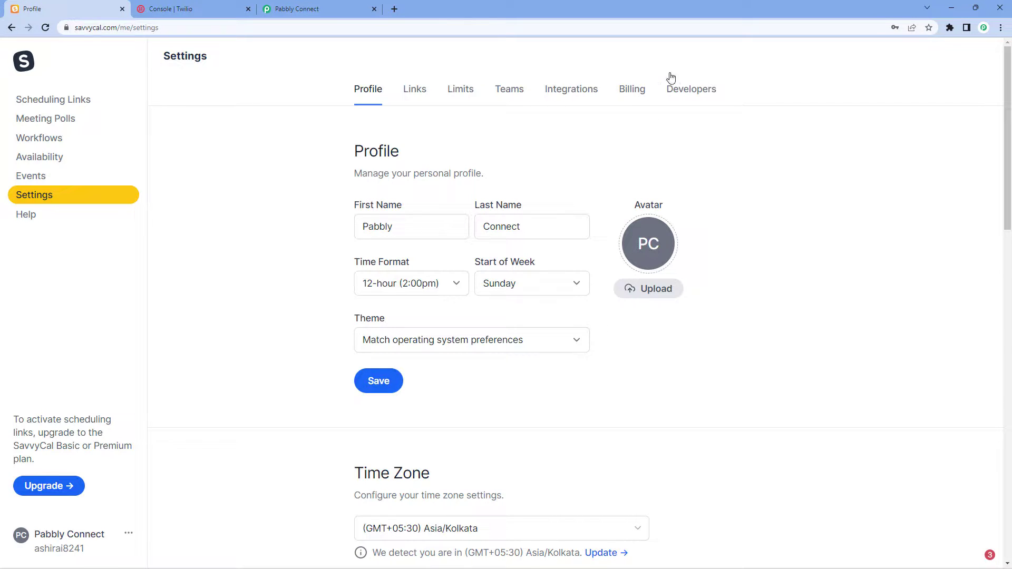
pyautogui.click(575, 96)
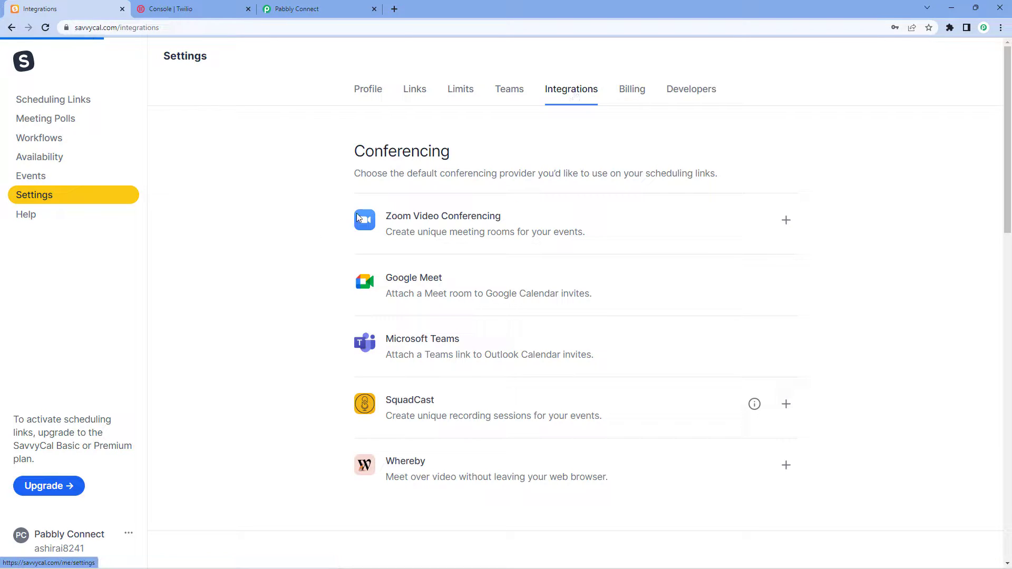
pyautogui.scroll(-10, 304, 206)
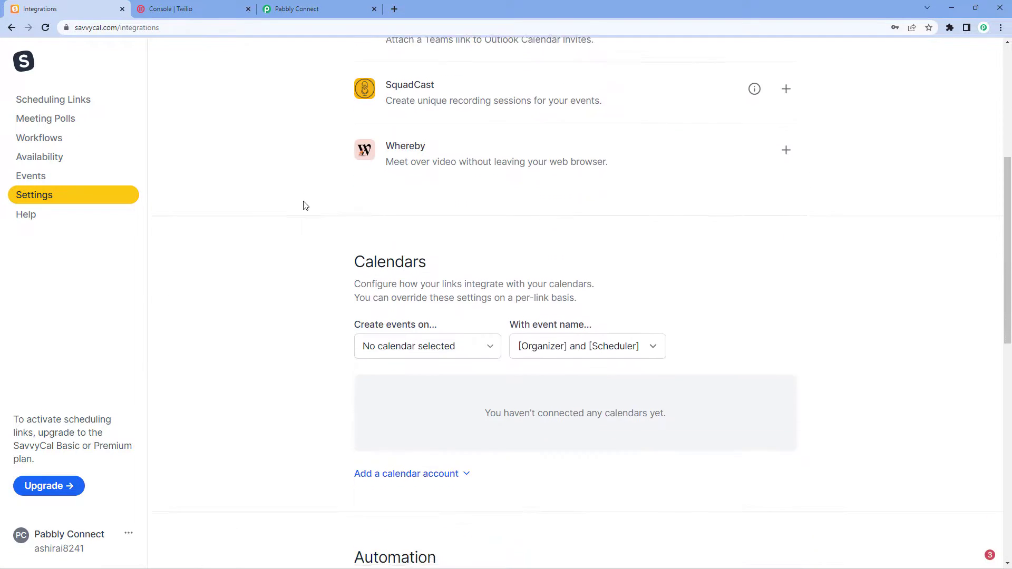
pyautogui.scroll(-1, 303, 205)
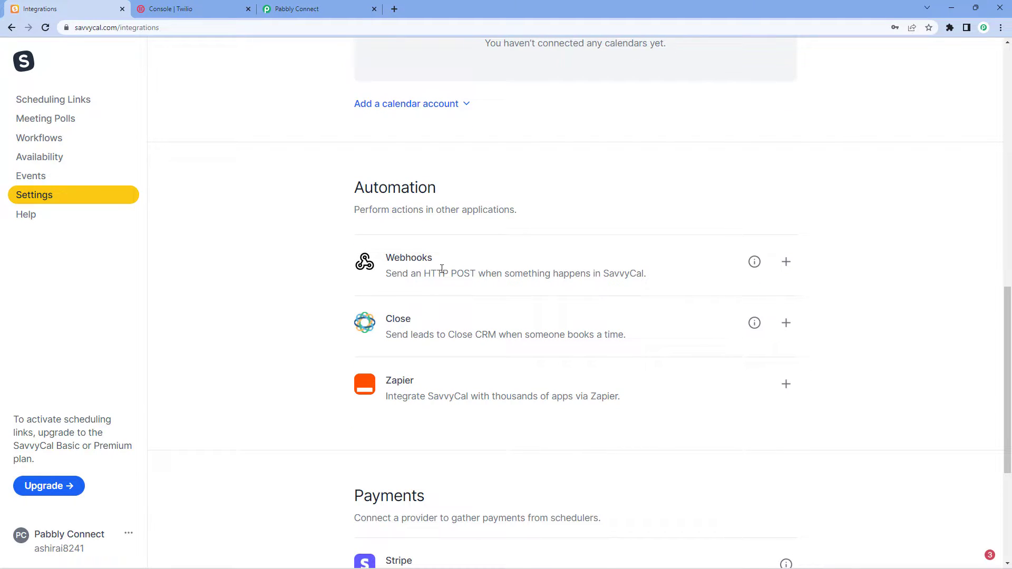
# Add the copied Pabbly webhook URL as a new SavvyCal webhook and save it.
pyautogui.click(785, 262)
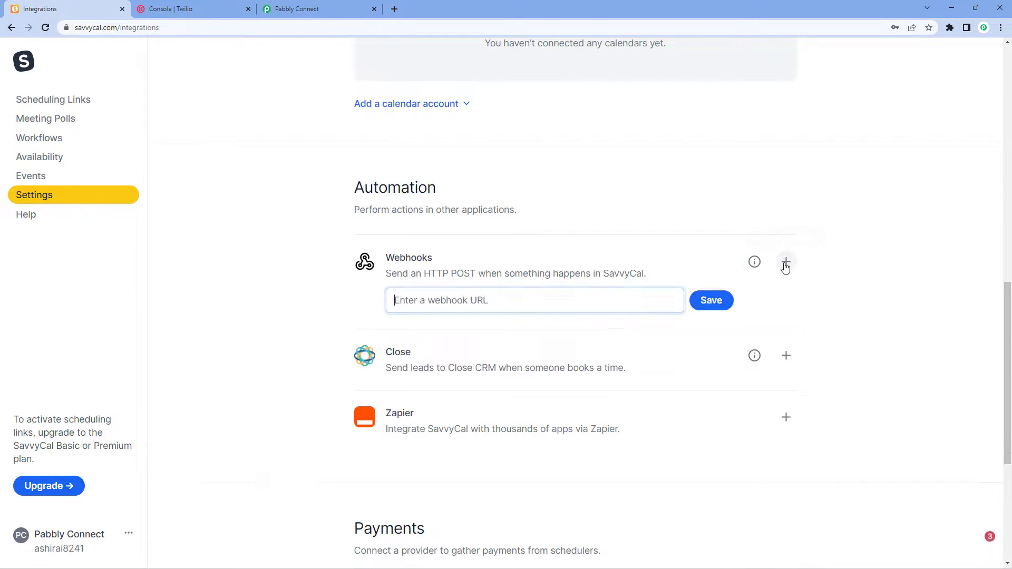
pyautogui.rightClick(418, 301)
pyautogui.click(466, 388)
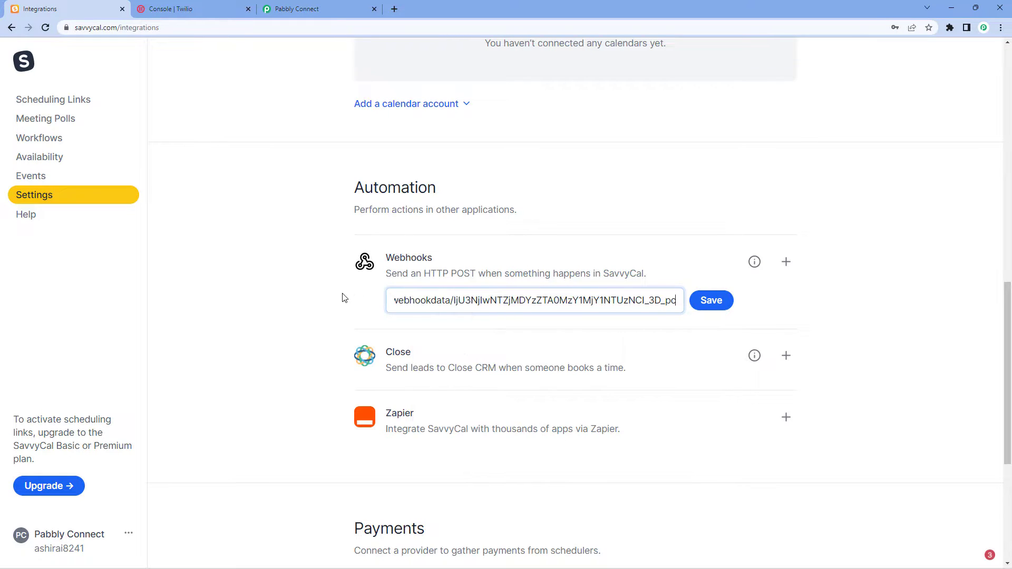
pyautogui.click(343, 299)
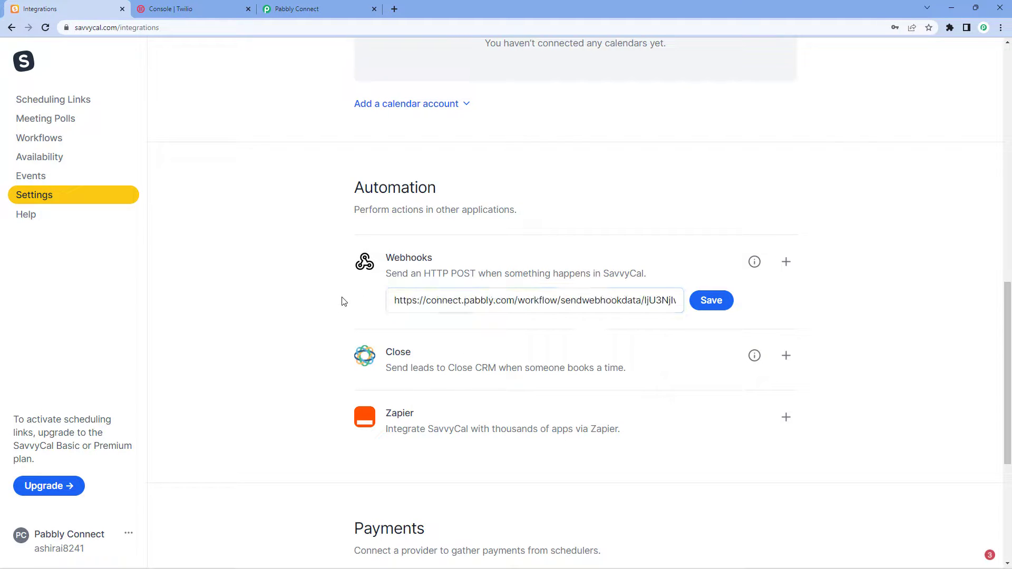
pyautogui.click(714, 304)
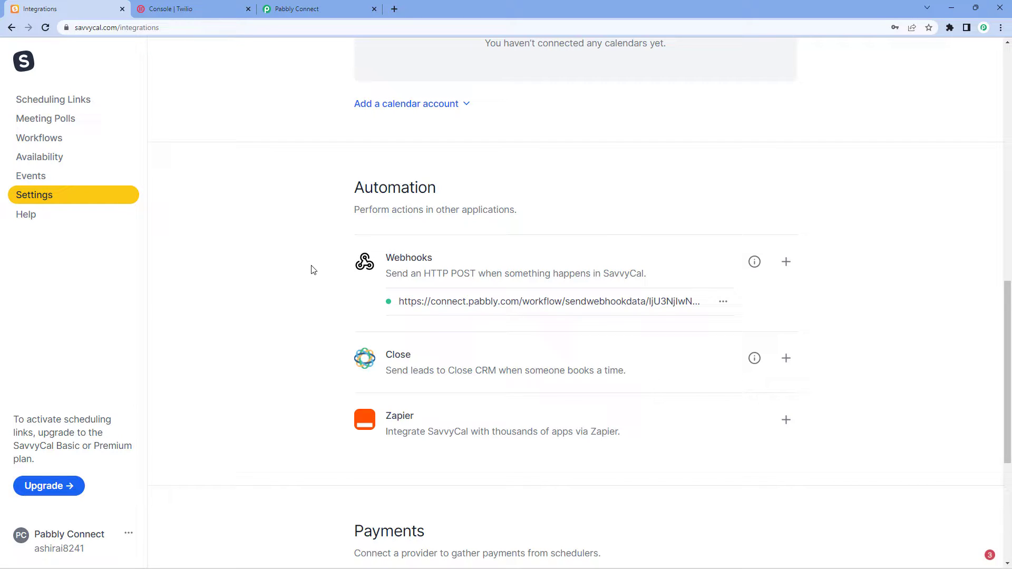
pyautogui.click(321, 5)
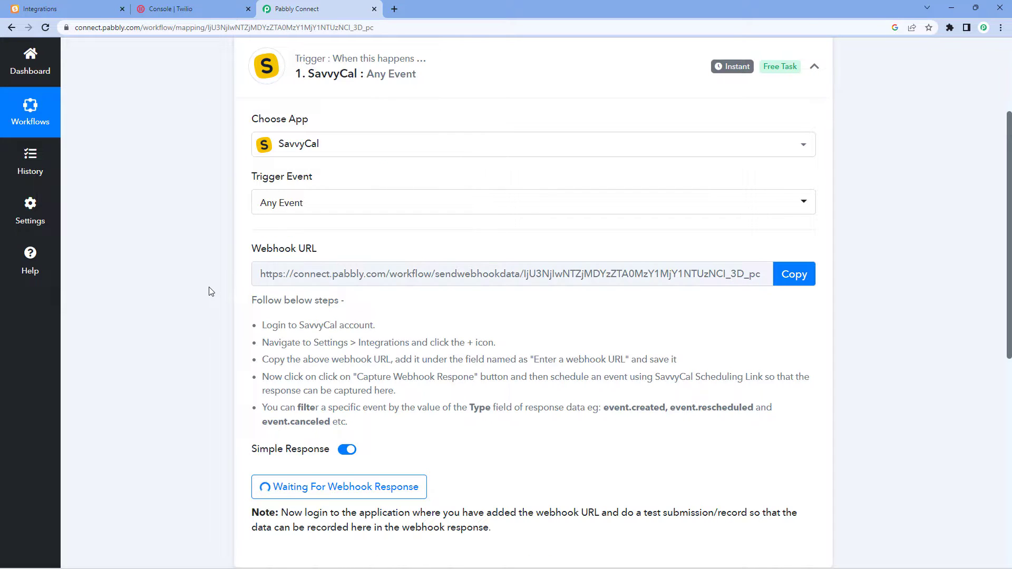
# Return to SavvyCal's Scheduling Links page while Pabbly keeps waiting for the webhook.
pyautogui.scroll(-2, 211, 292)
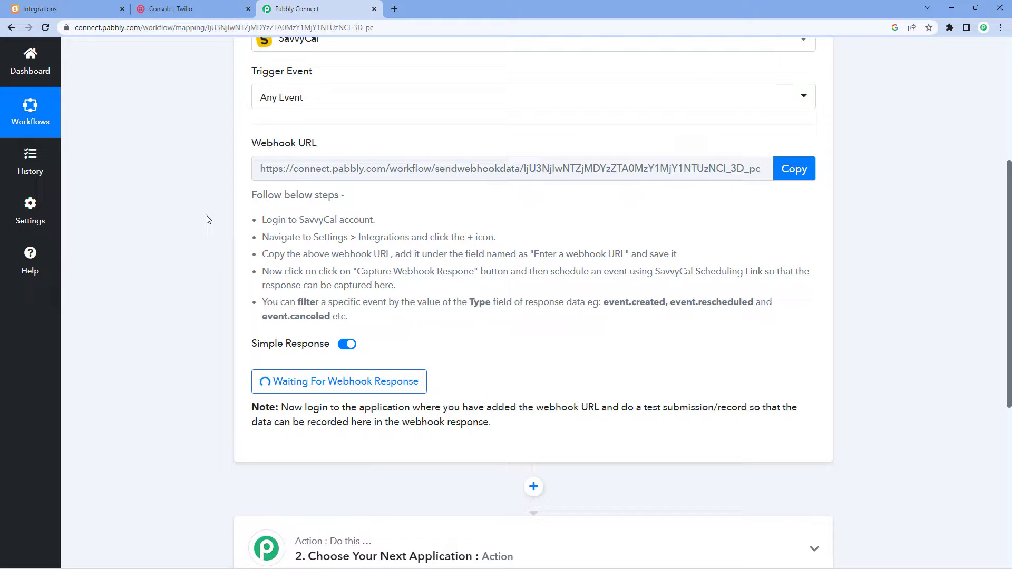
pyautogui.click(72, 6)
pyautogui.click(33, 103)
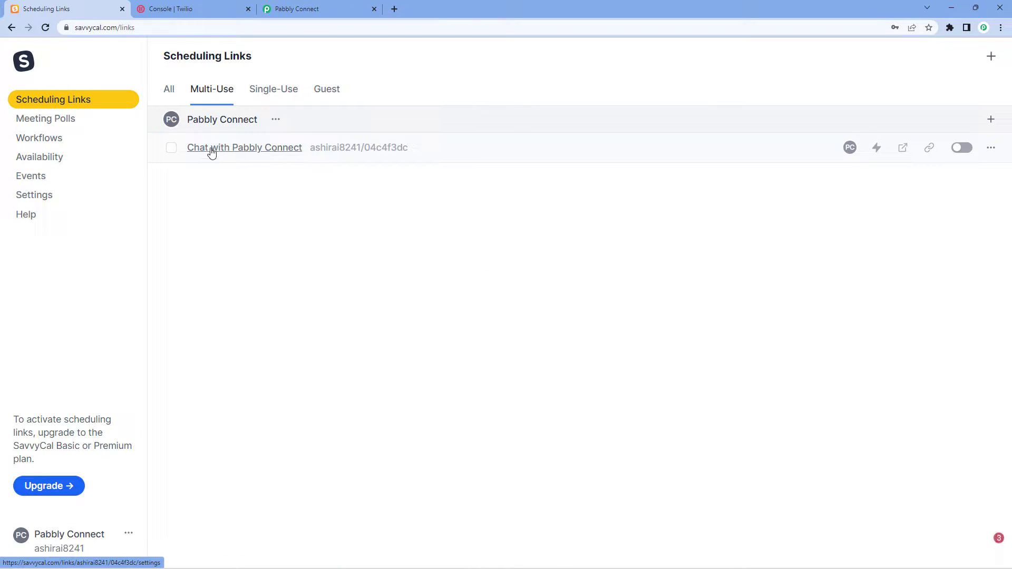
# Open the 'Chat with Pabbly Connect' booking page and pick the Wednesday, November 2, 11:00 am slot.
pyautogui.click(252, 149)
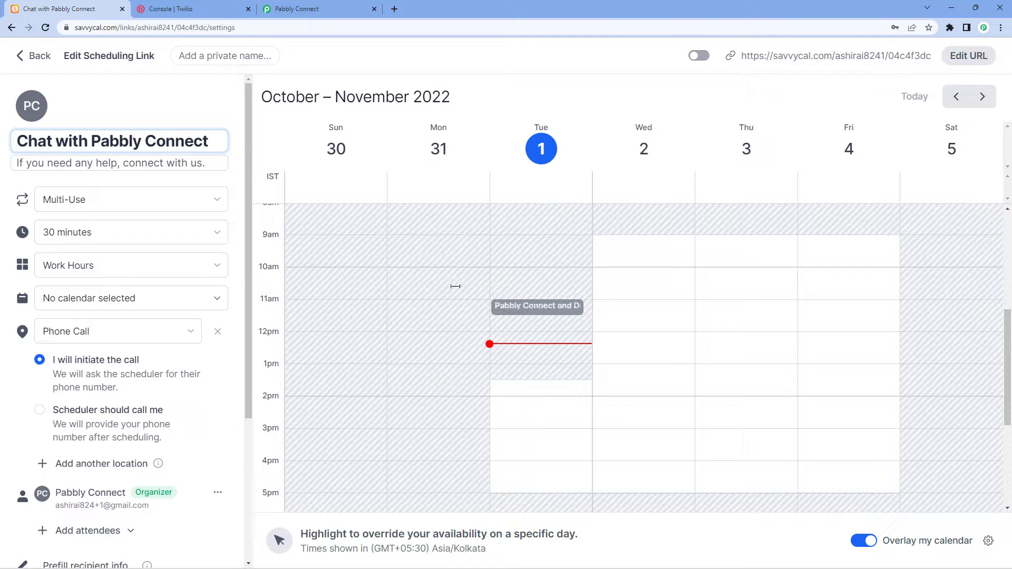
pyautogui.scroll(-4, 456, 287)
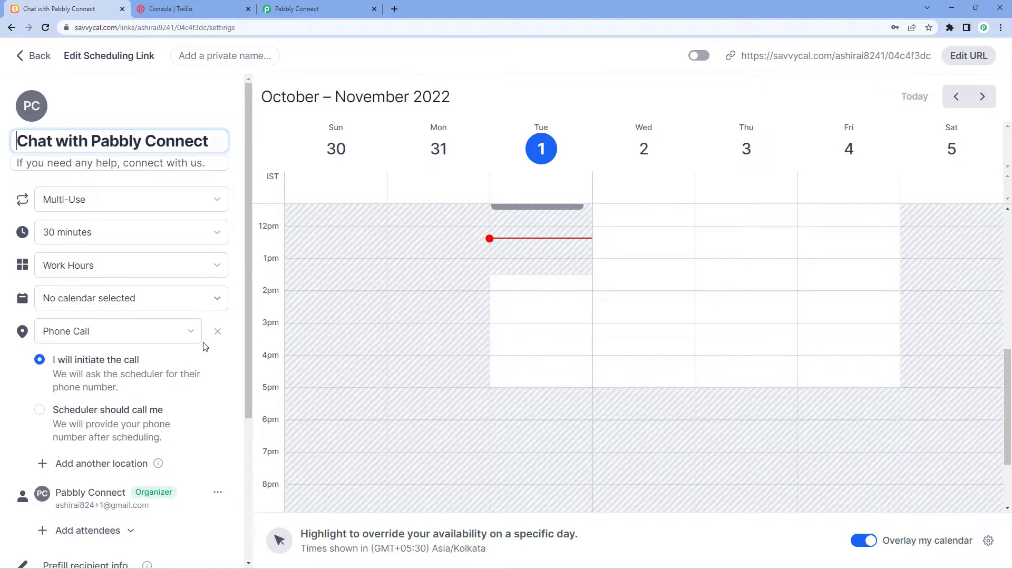
pyautogui.scroll(-4, 203, 347)
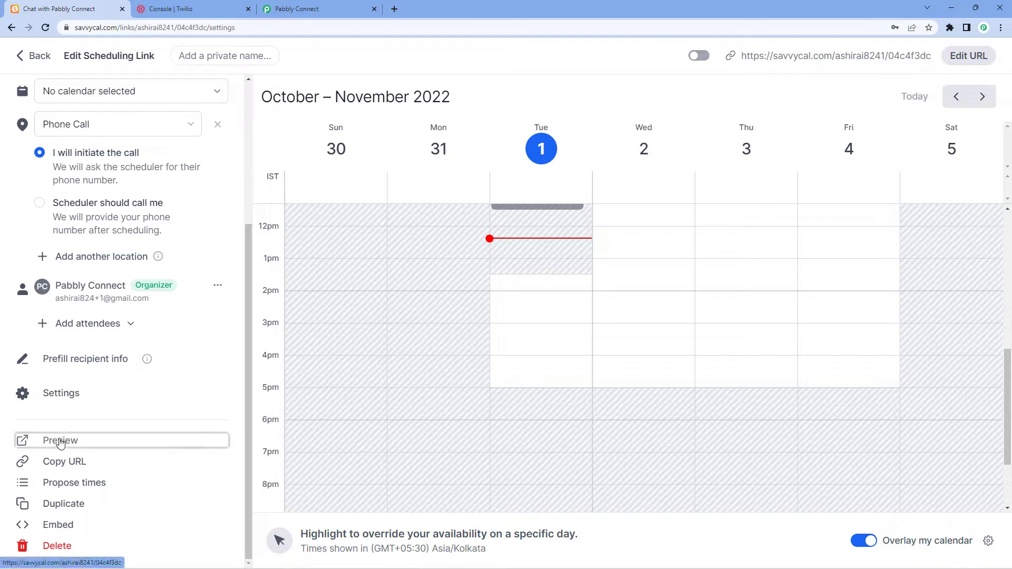
pyautogui.click(60, 441)
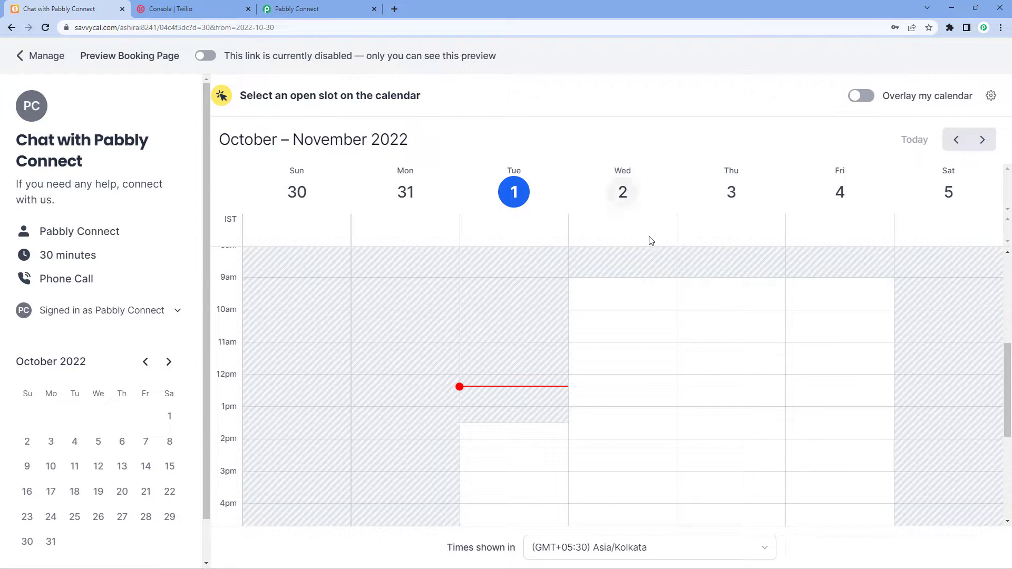
pyautogui.click(614, 352)
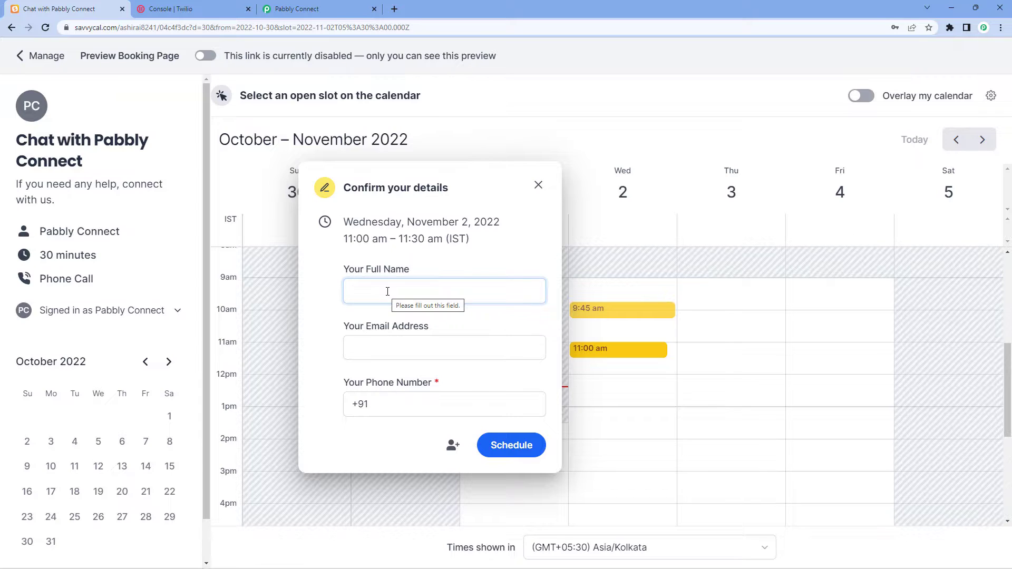
# Enter the attendee's full name, e-mail and phone number, then schedule the meeting.
pyautogui.write('Dummy')
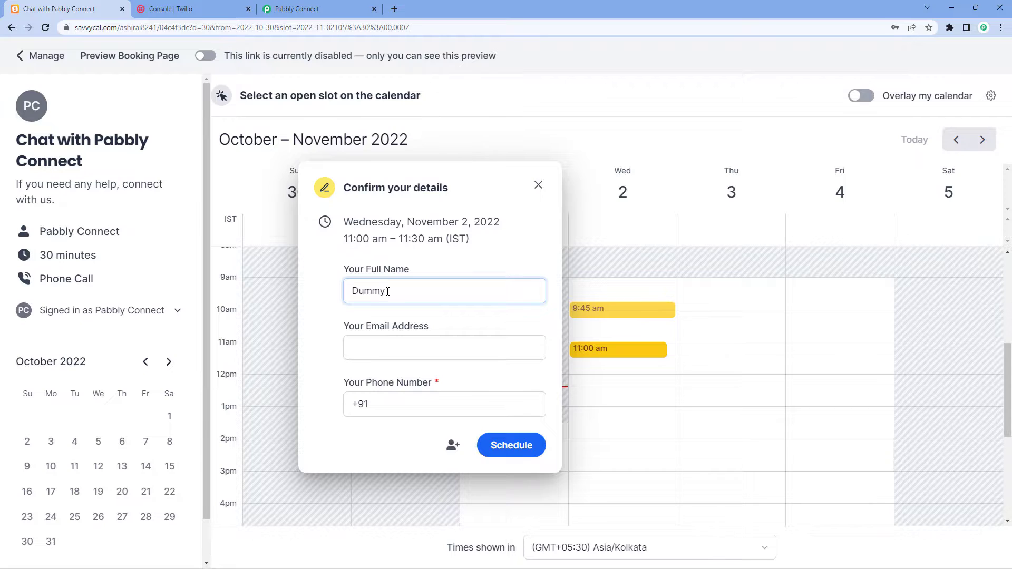
pyautogui.write(' User')
pyautogui.click(389, 359)
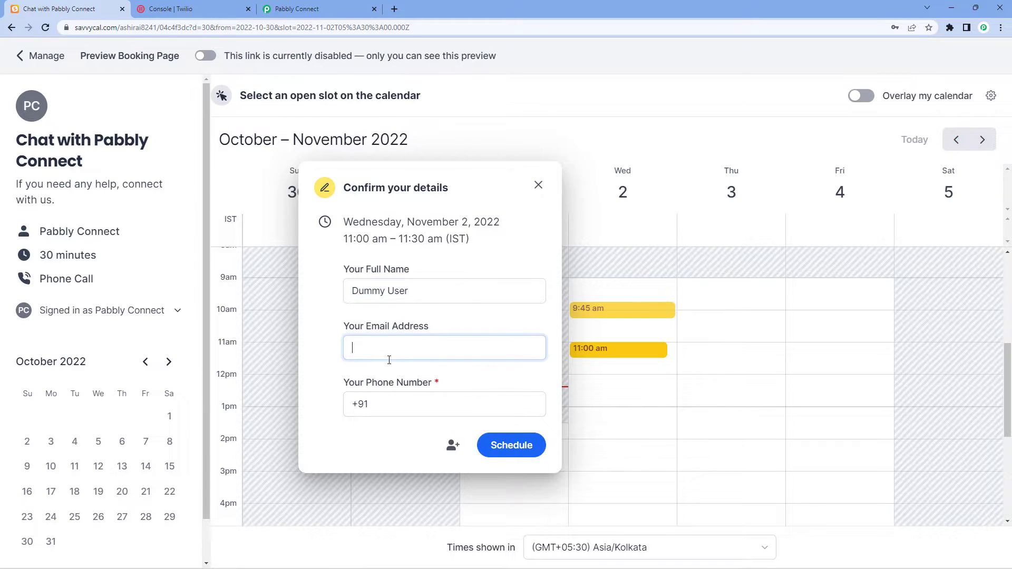
pyautogui.press('Tab')
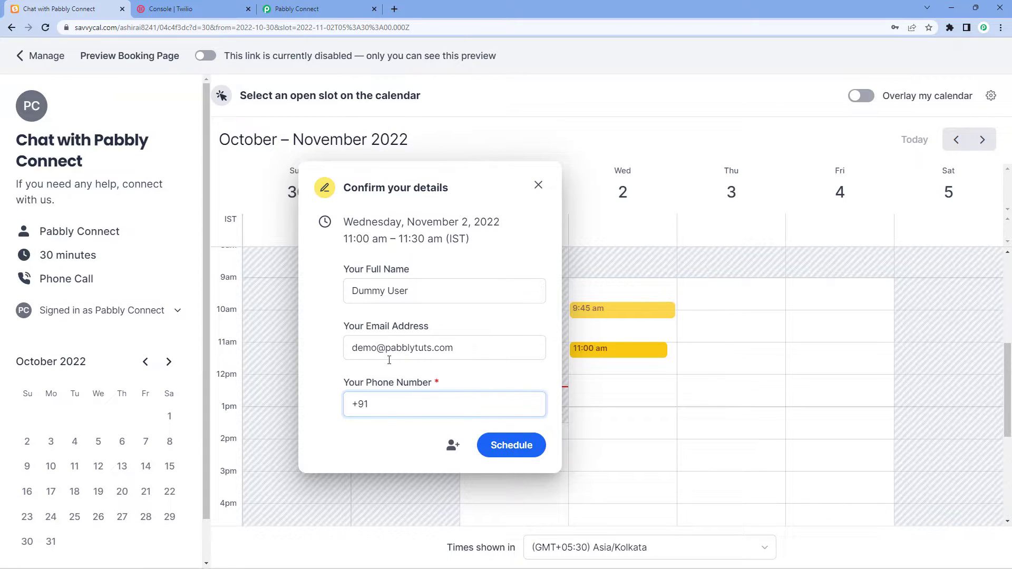
pyautogui.write('93•••')
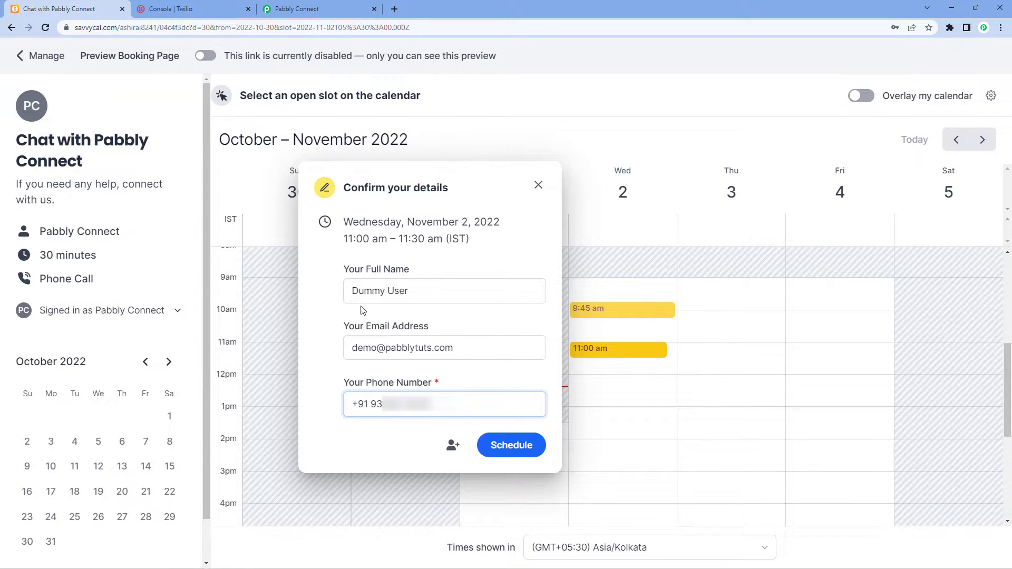
pyautogui.click(514, 451)
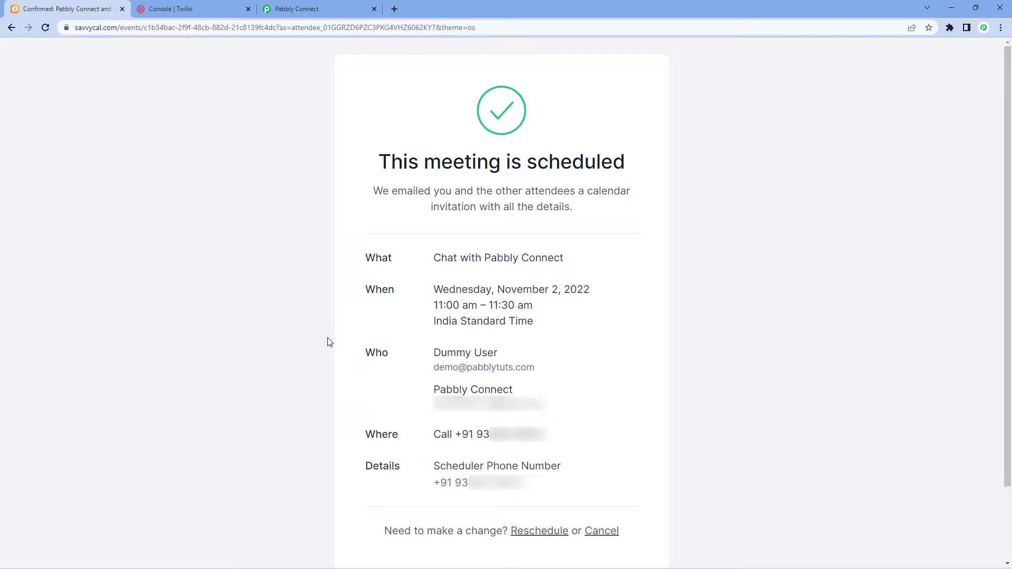
pyautogui.click(323, 13)
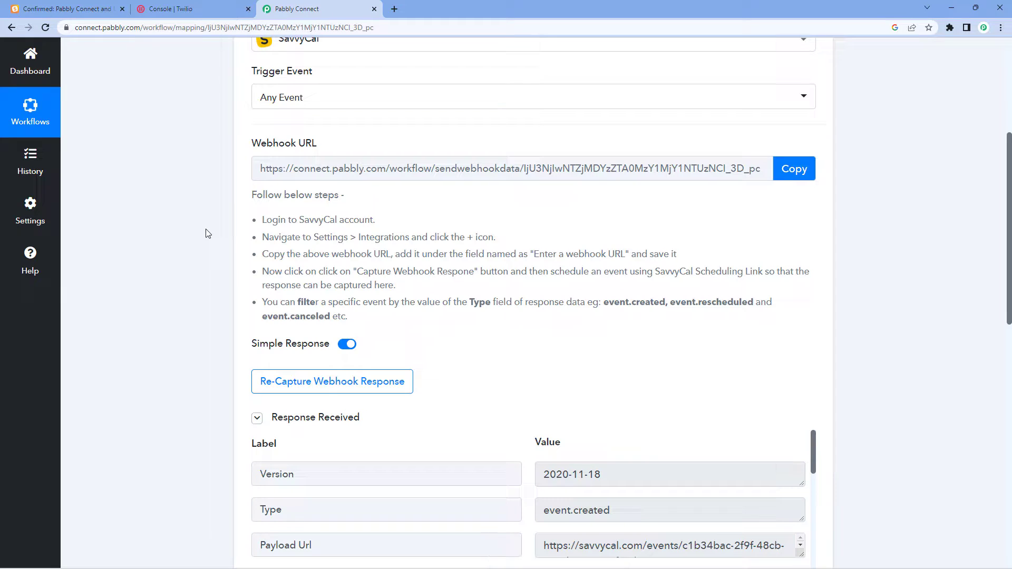
pyautogui.scroll(-3, 206, 234)
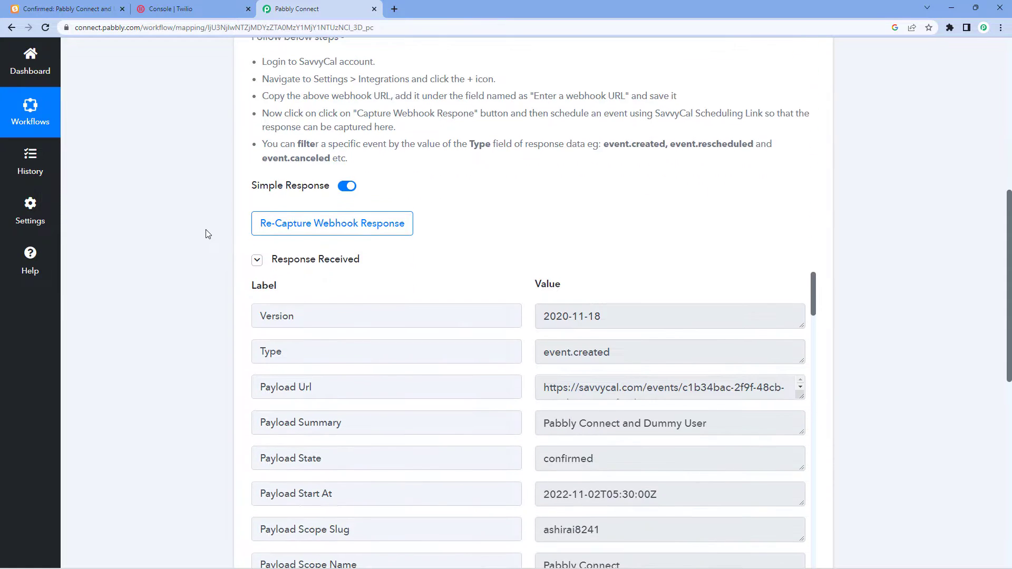
pyautogui.scroll(-1, 220, 257)
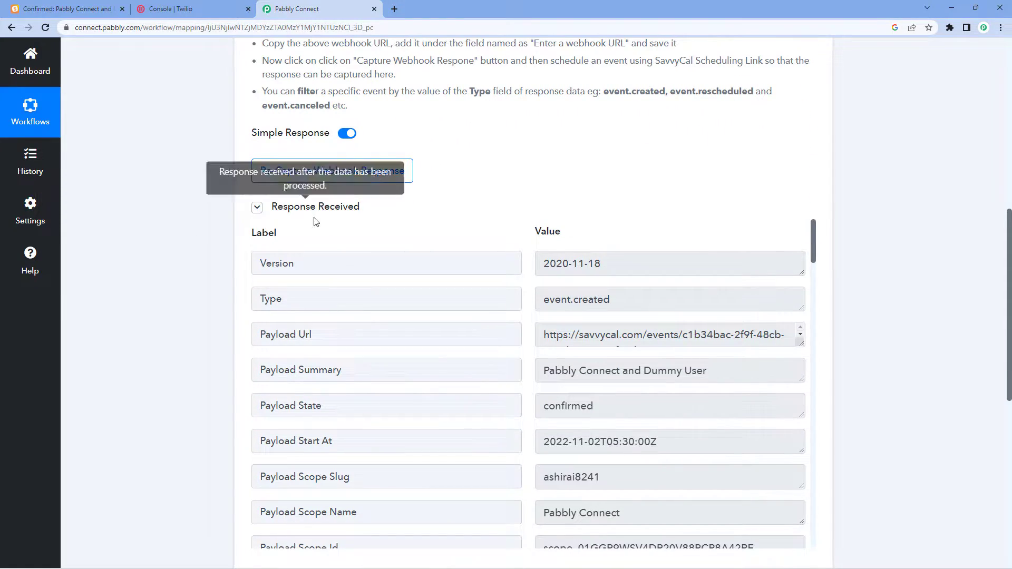
pyautogui.scroll(-1, 482, 210)
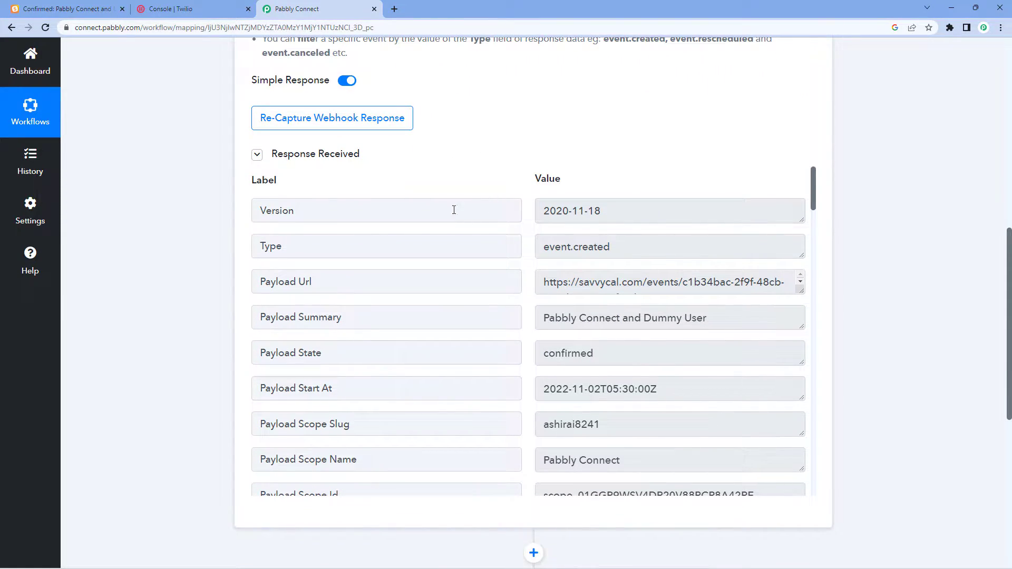
pyautogui.click(412, 247)
pyautogui.click(544, 246)
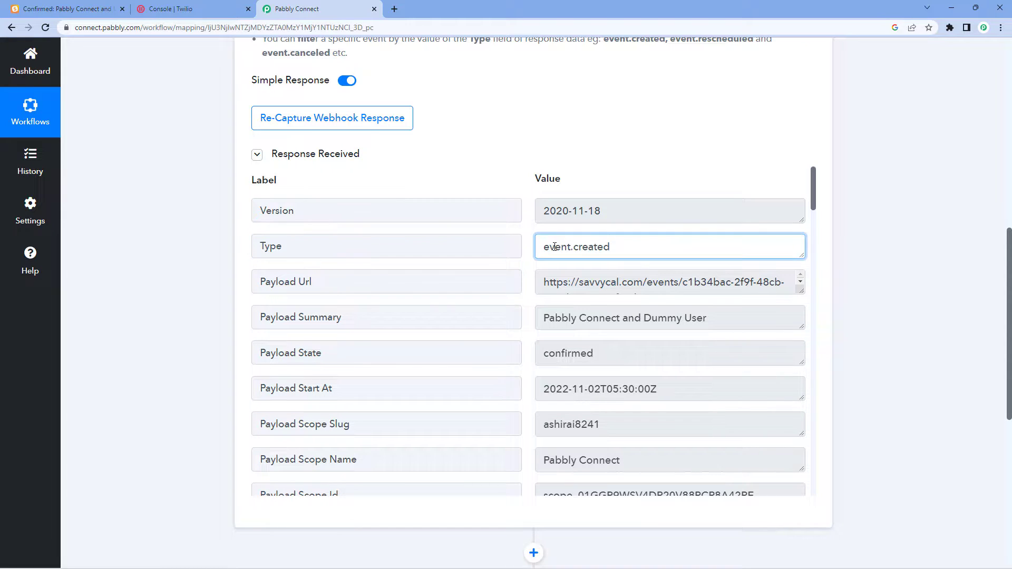
pyautogui.moveTo(544, 246); pyautogui.dragTo(613, 255)
pyautogui.click(269, 251)
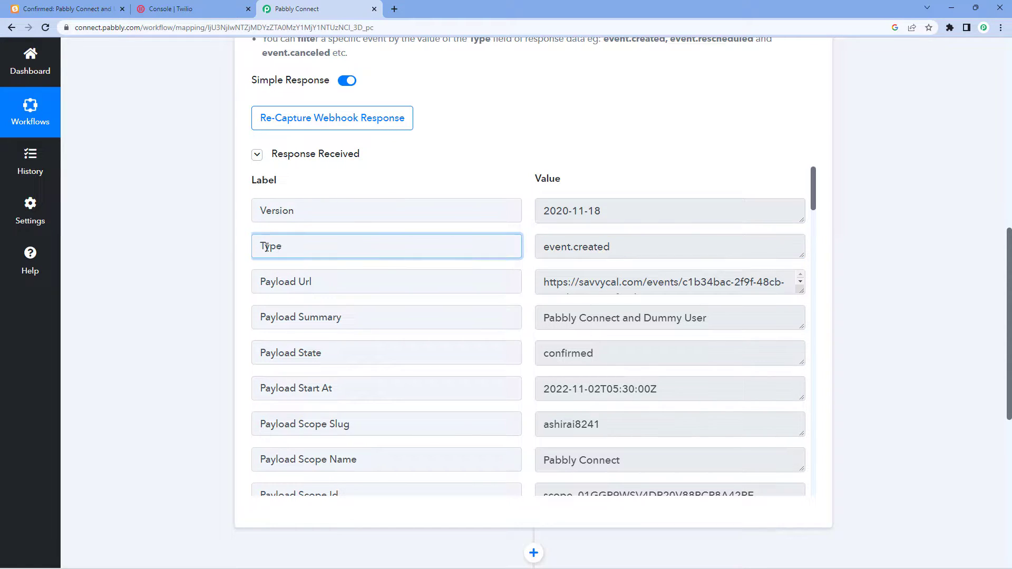
pyautogui.moveTo(547, 240); pyautogui.dragTo(622, 248)
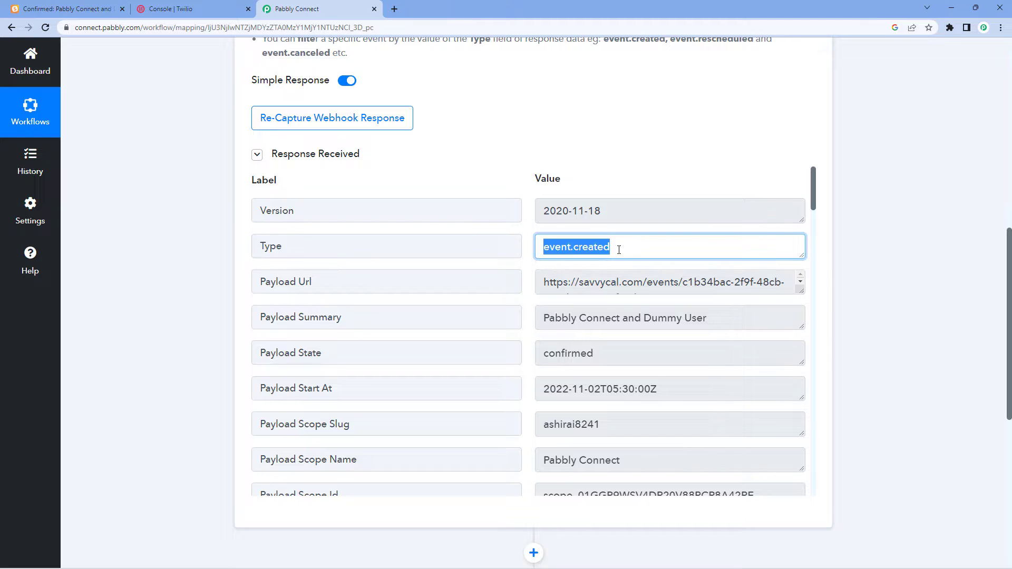
pyautogui.click(621, 248)
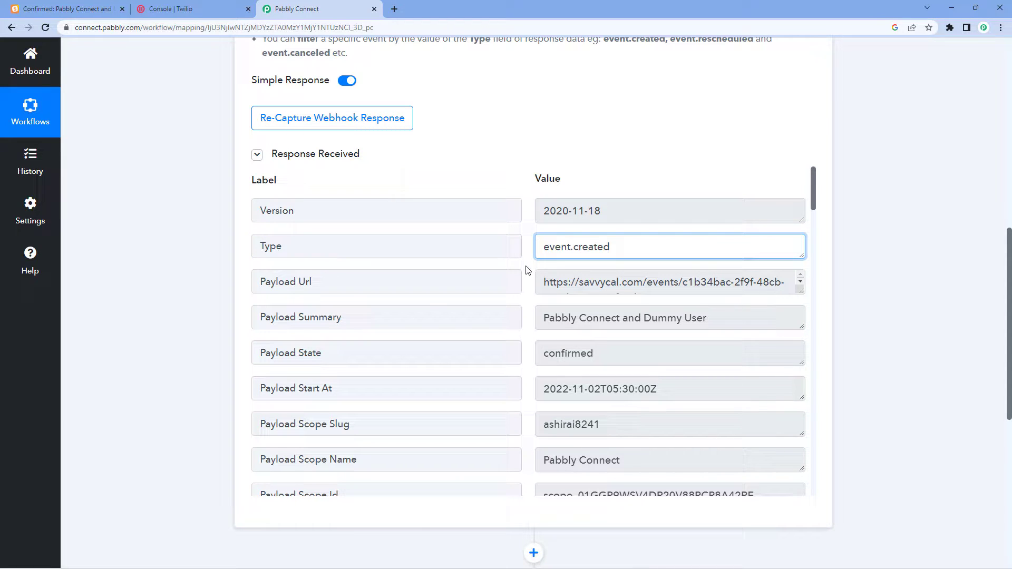
pyautogui.scroll(-1, 527, 271)
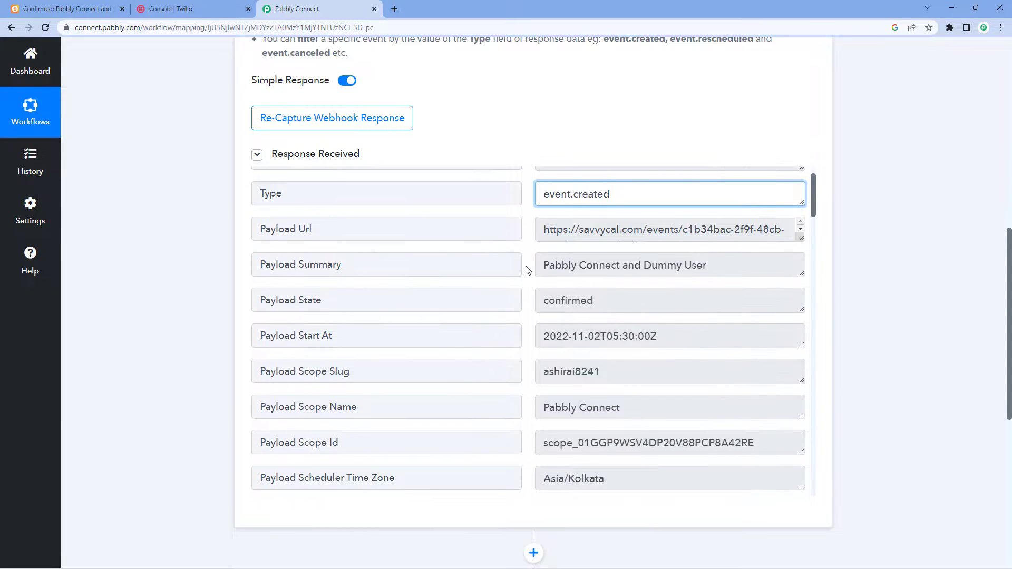
pyautogui.click(564, 341)
pyautogui.moveTo(543, 338)
pyautogui.mouseDown()
pyautogui.moveTo(665, 341)
pyautogui.moveTo(541, 338)
pyautogui.mouseUp()
pyautogui.click(664, 342)
pyautogui.click(531, 320)
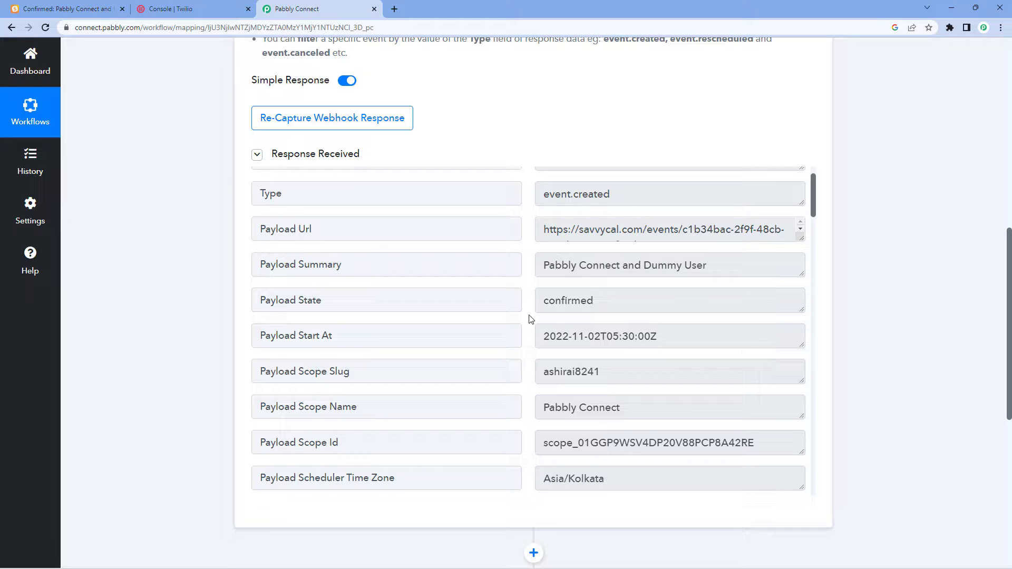
pyautogui.scroll(-4, 530, 319)
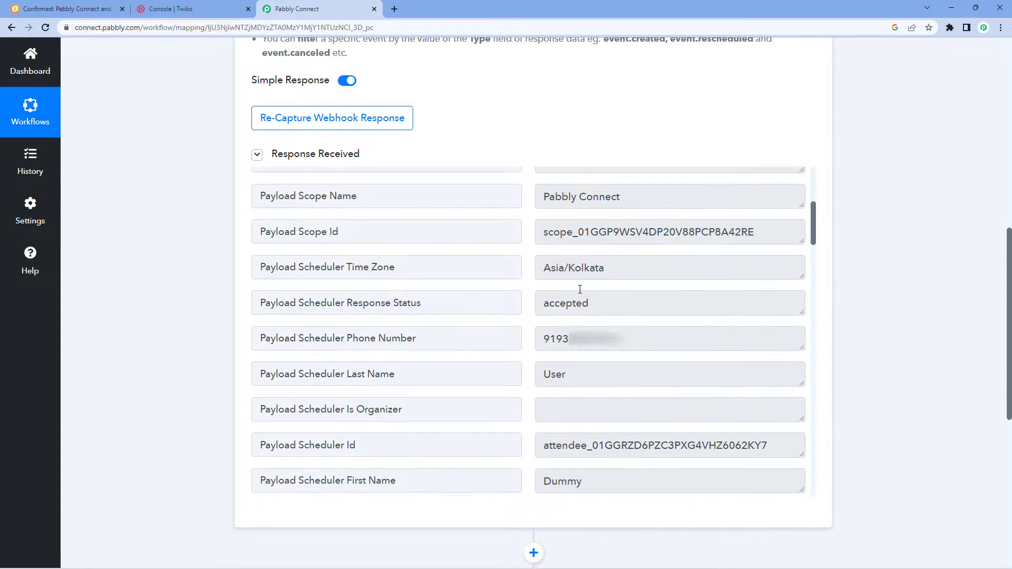
pyautogui.moveTo(617, 266); pyautogui.dragTo(543, 266)
pyautogui.click(527, 265)
pyautogui.moveTo(644, 339); pyautogui.dragTo(540, 339)
pyautogui.click(527, 325)
pyautogui.scroll(-4, 527, 324)
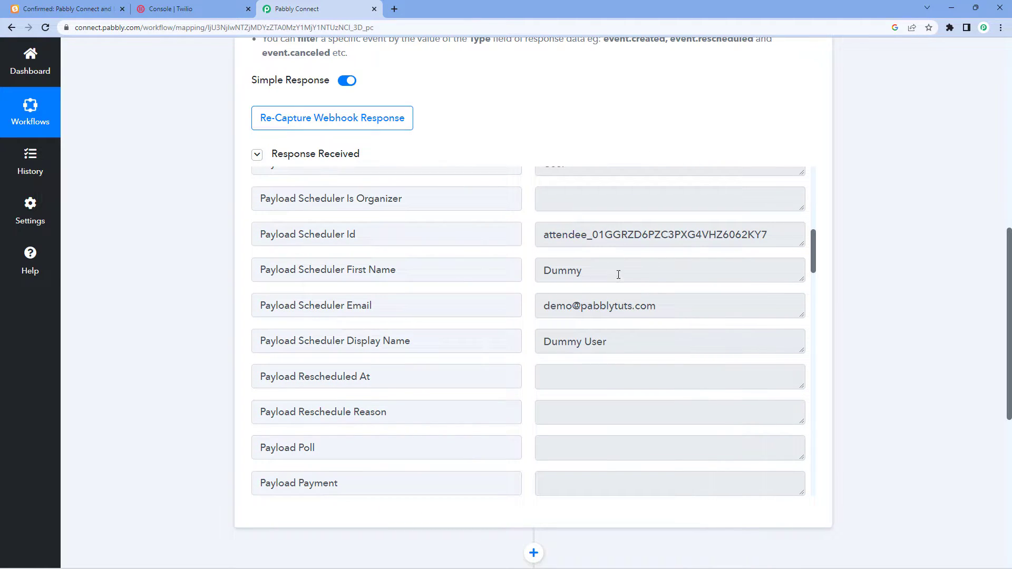
pyautogui.moveTo(618, 274); pyautogui.dragTo(543, 271)
pyautogui.scroll(2, 588, 215)
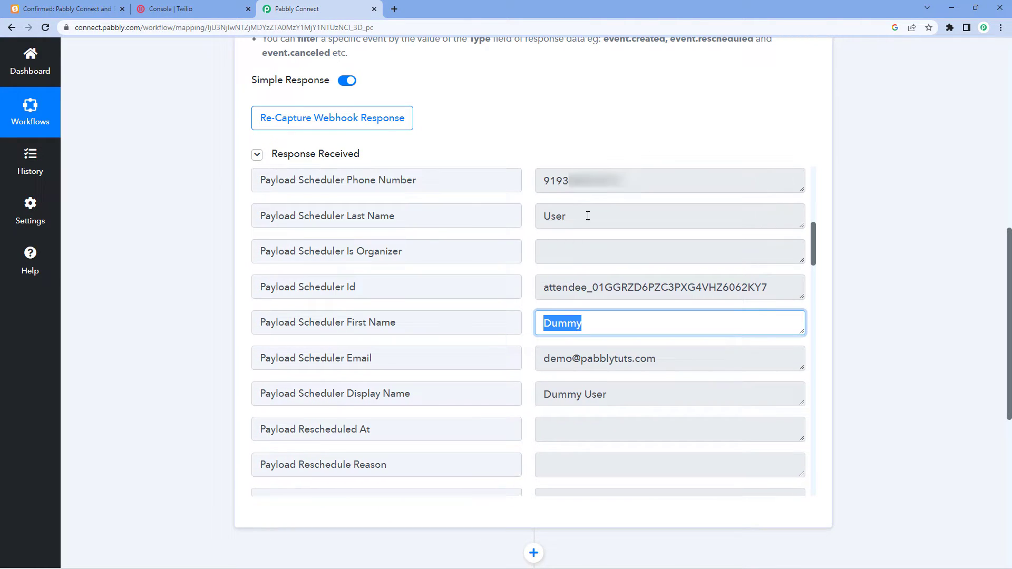
pyautogui.moveTo(588, 216); pyautogui.dragTo(543, 216)
pyautogui.moveTo(637, 395); pyautogui.dragTo(535, 386)
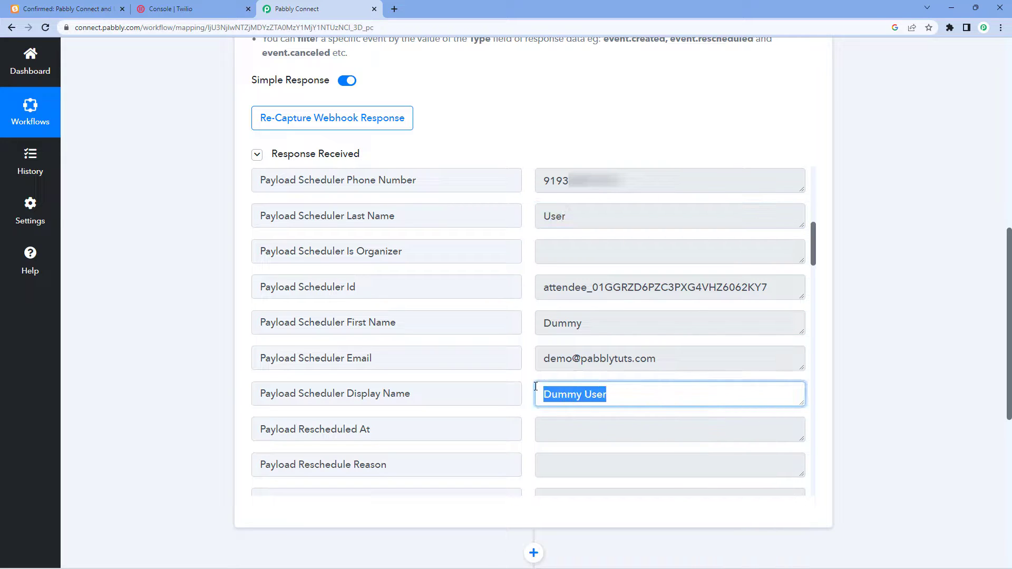
pyautogui.moveTo(685, 362); pyautogui.dragTo(533, 356)
pyautogui.click(528, 336)
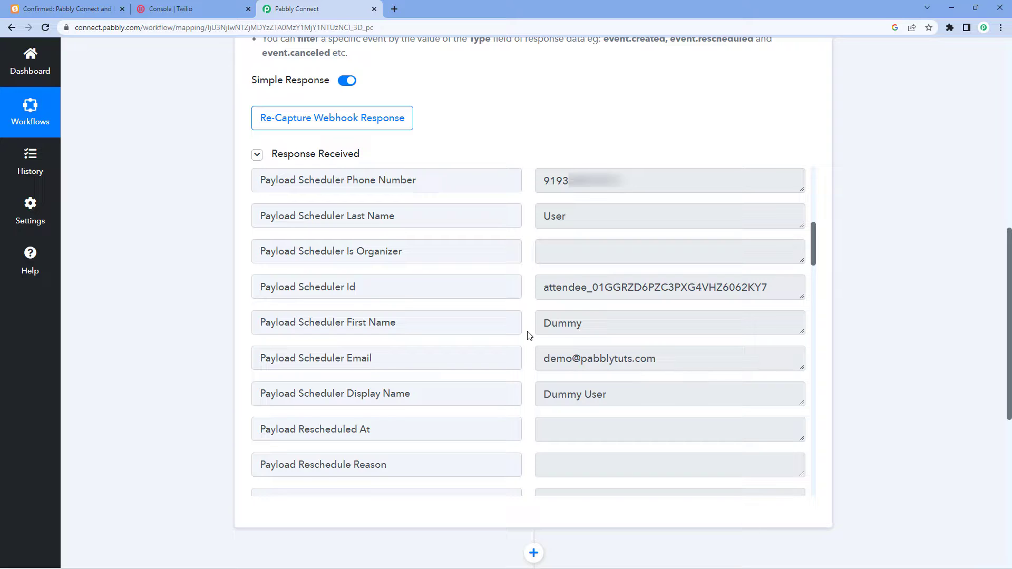
pyautogui.scroll(10, 530, 336)
pyautogui.scroll(1, 527, 154)
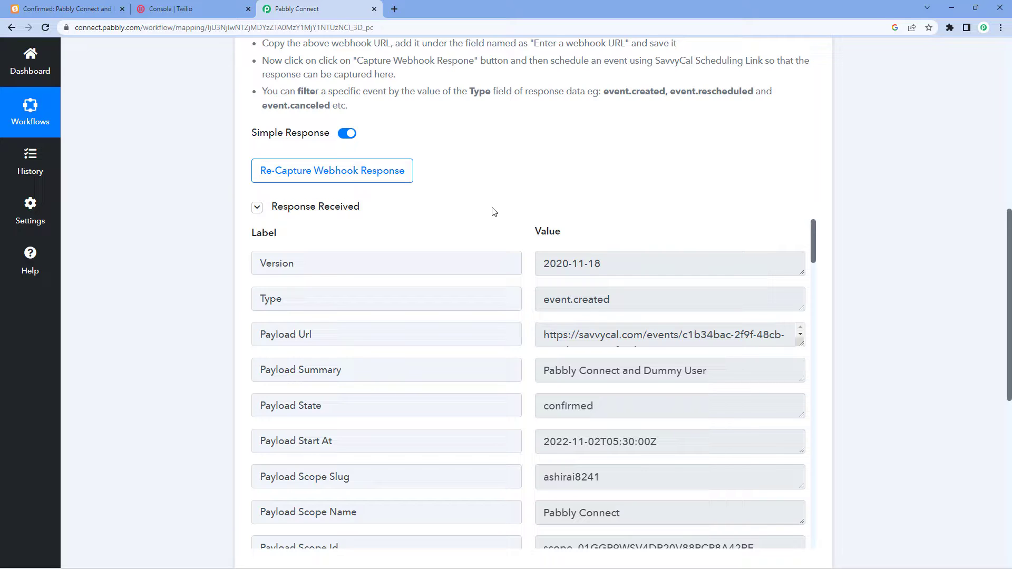
# Review the listed example event types such as event.rescheduled and event.canceled.
pyautogui.scroll(2, 654, 182)
pyautogui.moveTo(672, 198); pyautogui.dragTo(754, 198)
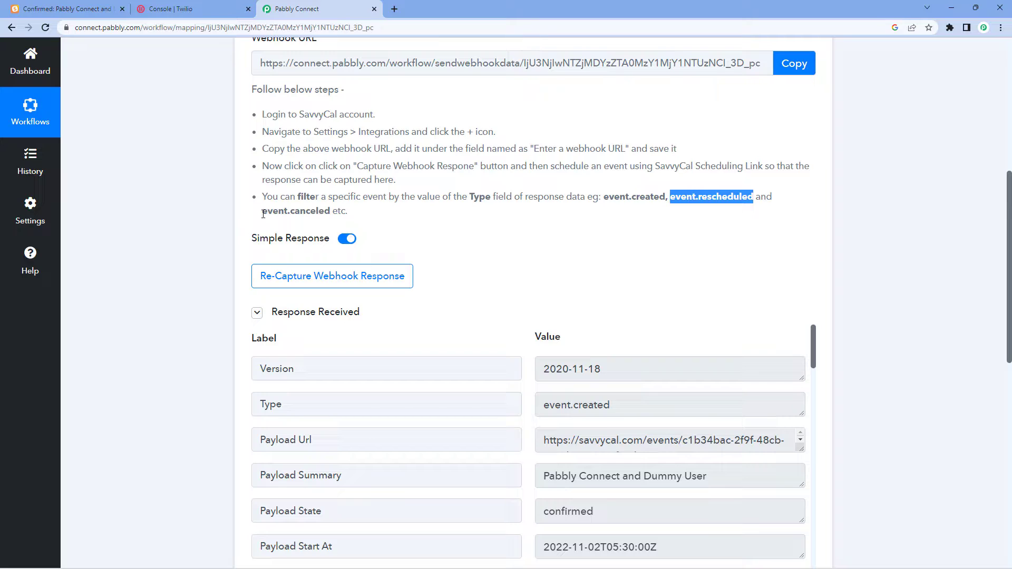
pyautogui.moveTo(262, 210); pyautogui.dragTo(333, 212)
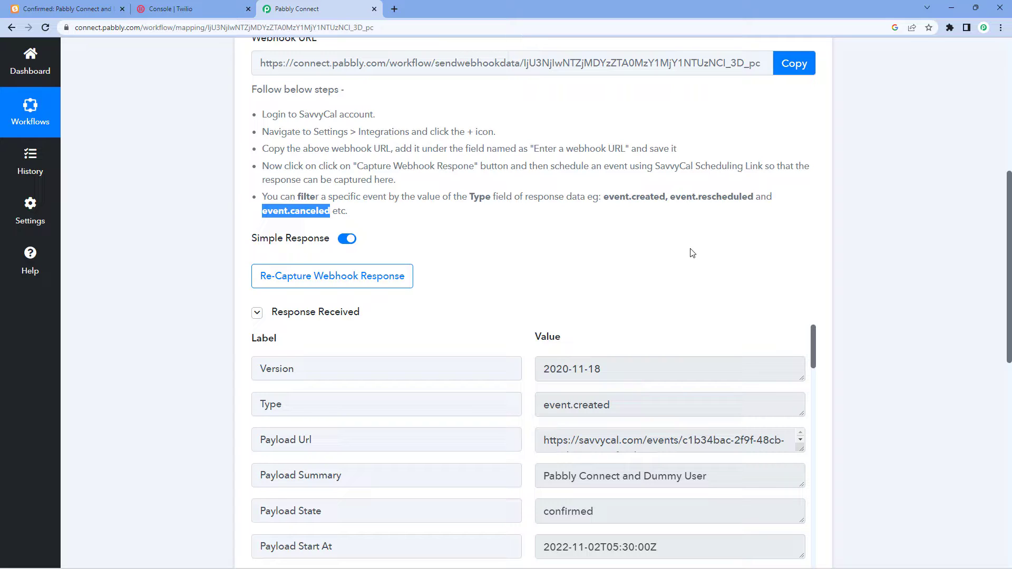
pyautogui.click(532, 266)
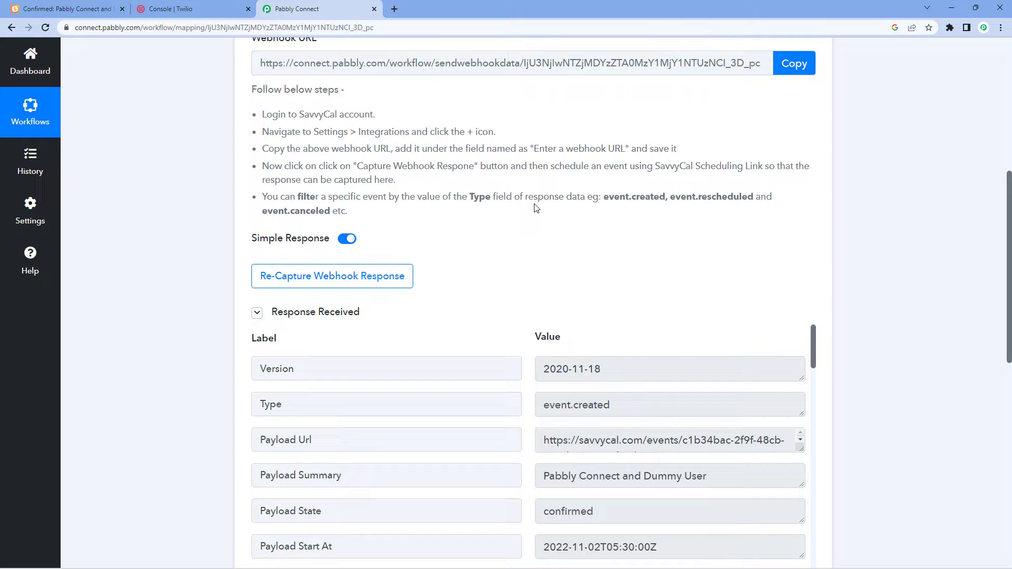
pyautogui.moveTo(604, 197); pyautogui.dragTo(662, 214)
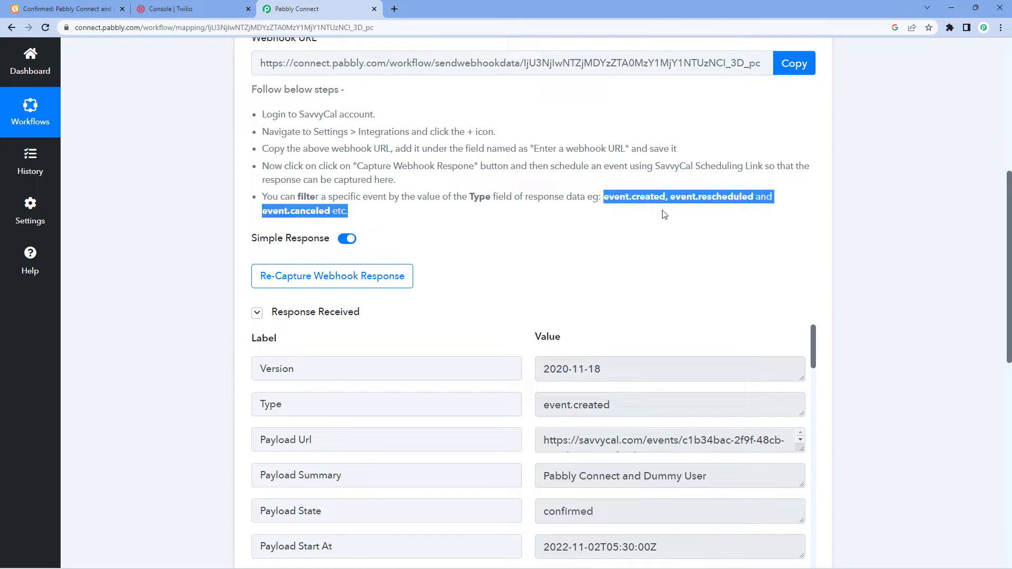
pyautogui.click(626, 223)
# Confirm the captured Type value is event.created, then expand the empty second action step.
pyautogui.scroll(-1, 396, 240)
pyautogui.scroll(-1, 369, 269)
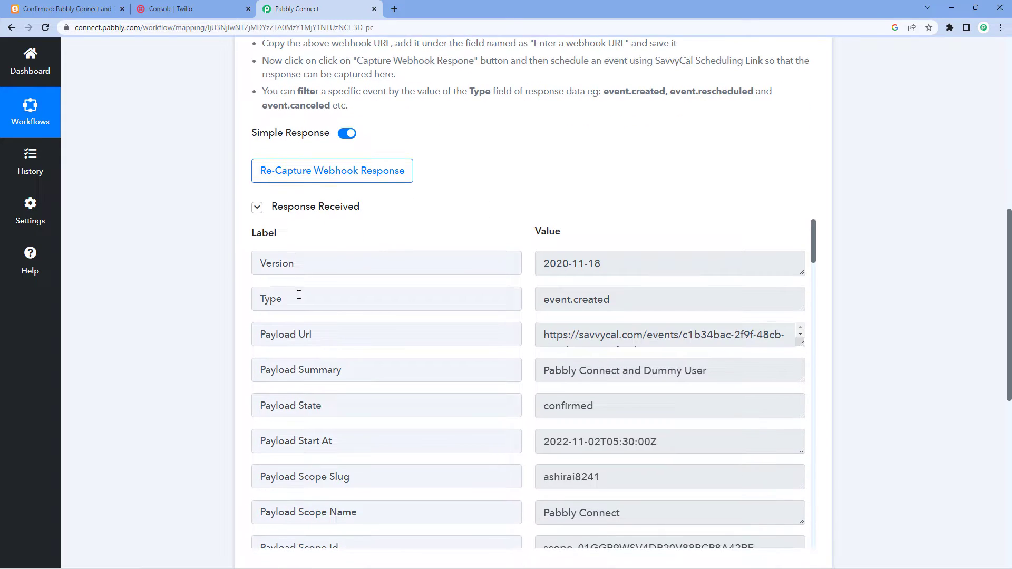
pyautogui.doubleClick(295, 298)
pyautogui.click(293, 299)
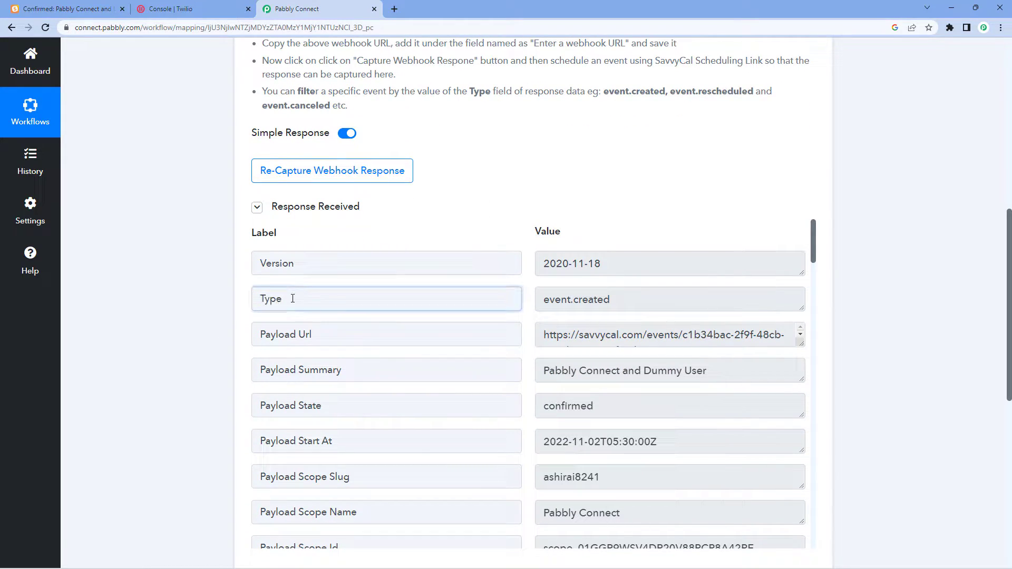
pyautogui.click(548, 304)
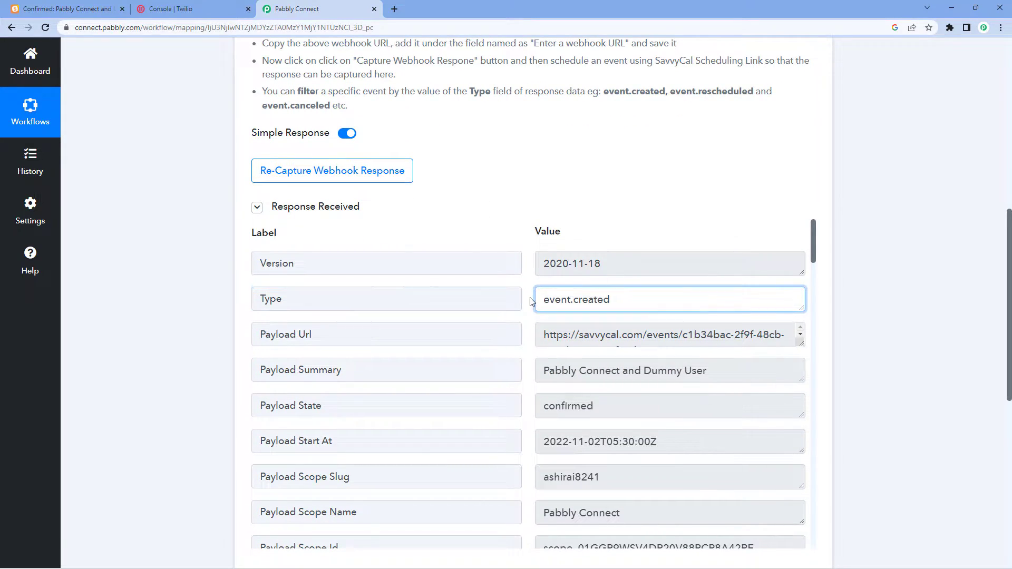
pyautogui.click(530, 302)
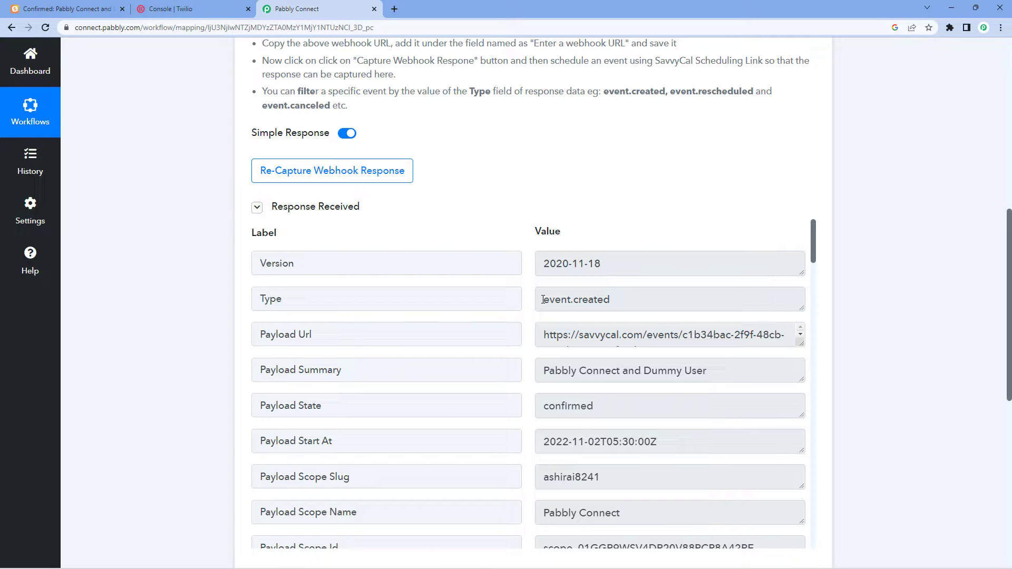
pyautogui.moveTo(543, 299); pyautogui.dragTo(628, 302)
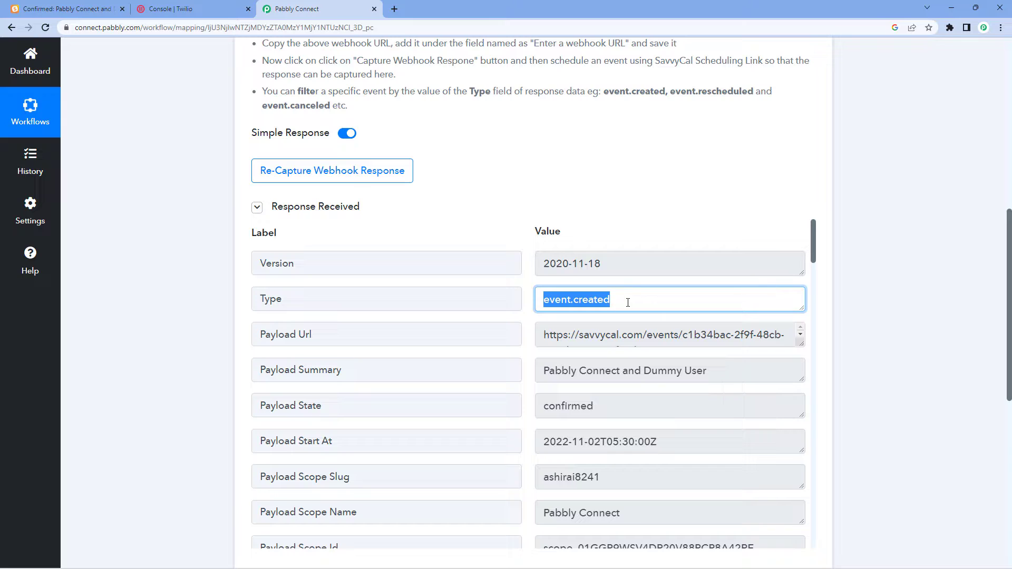
pyautogui.click(628, 302)
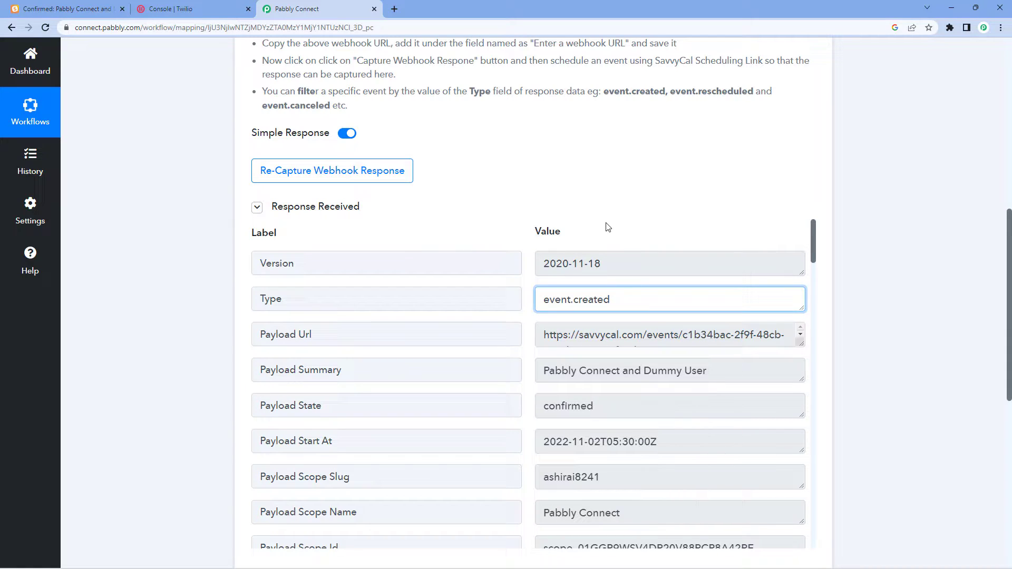
pyautogui.click(524, 227)
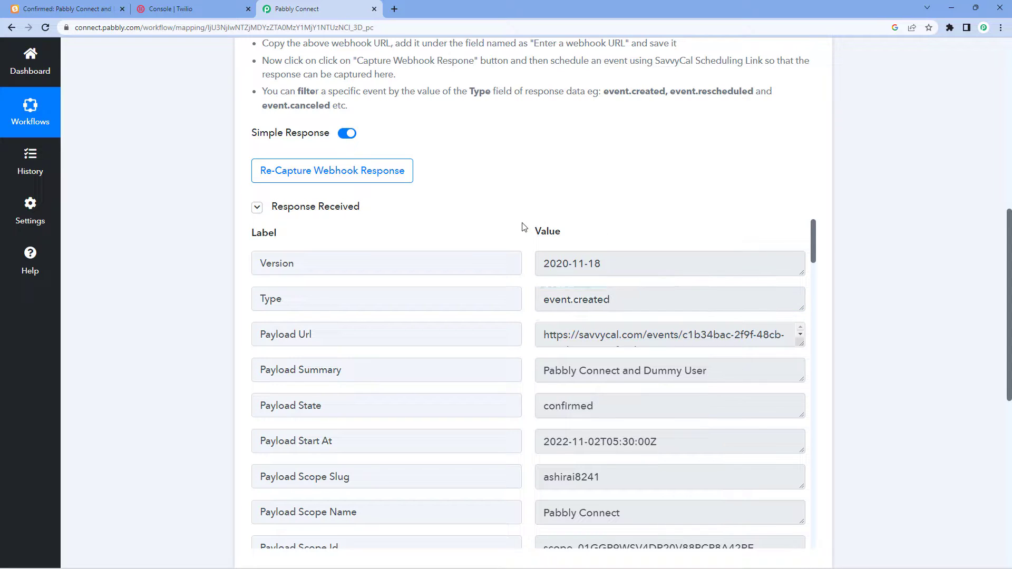
pyautogui.moveTo(292, 298); pyautogui.dragTo(262, 300)
pyautogui.click(615, 299)
pyautogui.doubleClick(567, 299)
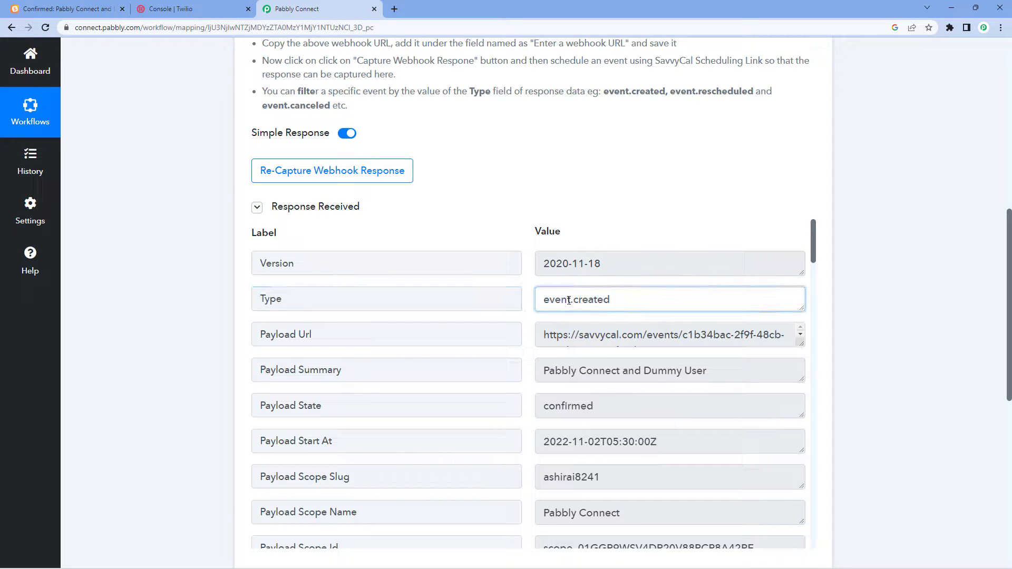
pyautogui.click(637, 300)
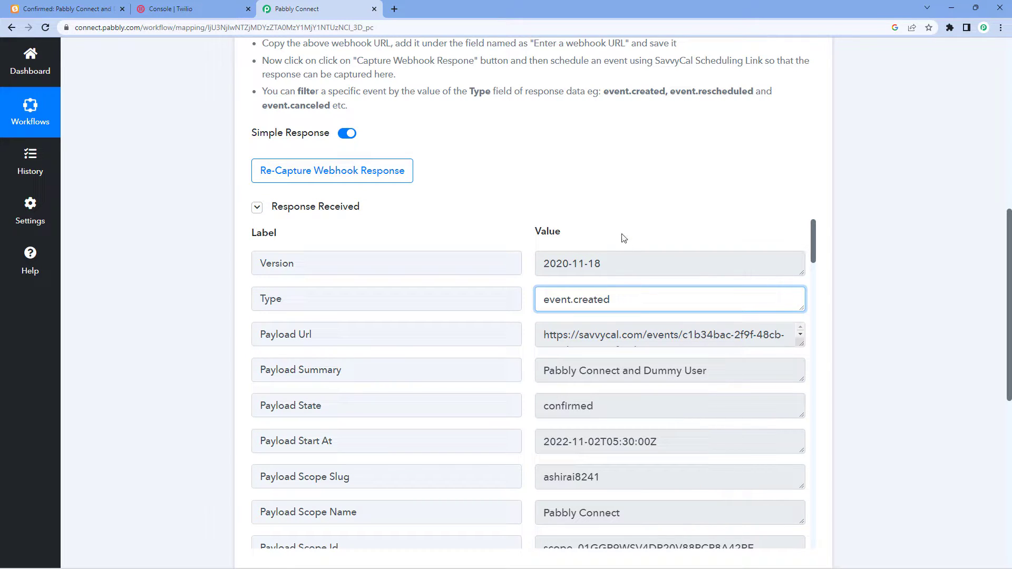
pyautogui.click(532, 227)
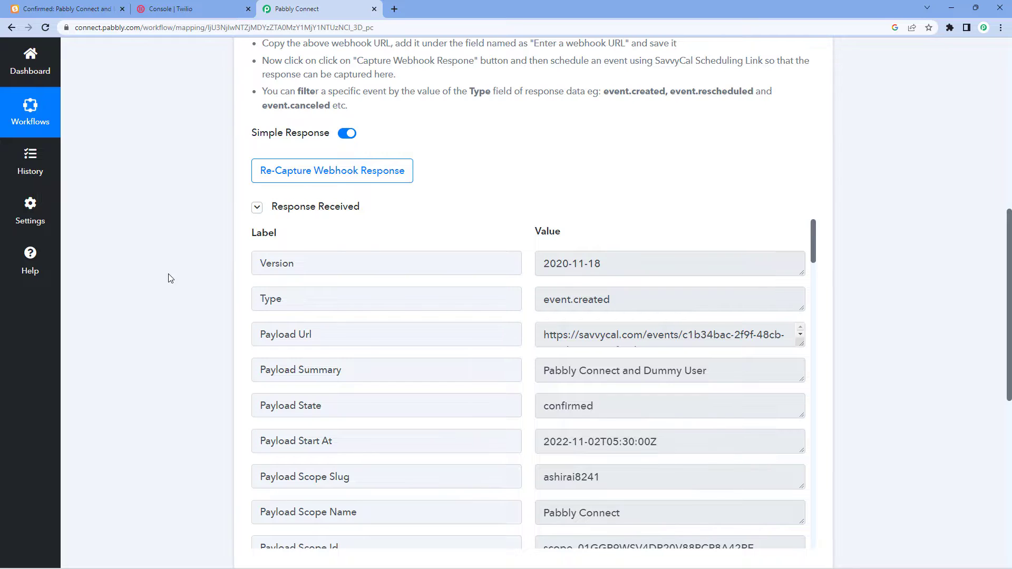
pyautogui.scroll(-8, 211, 271)
pyautogui.click(479, 211)
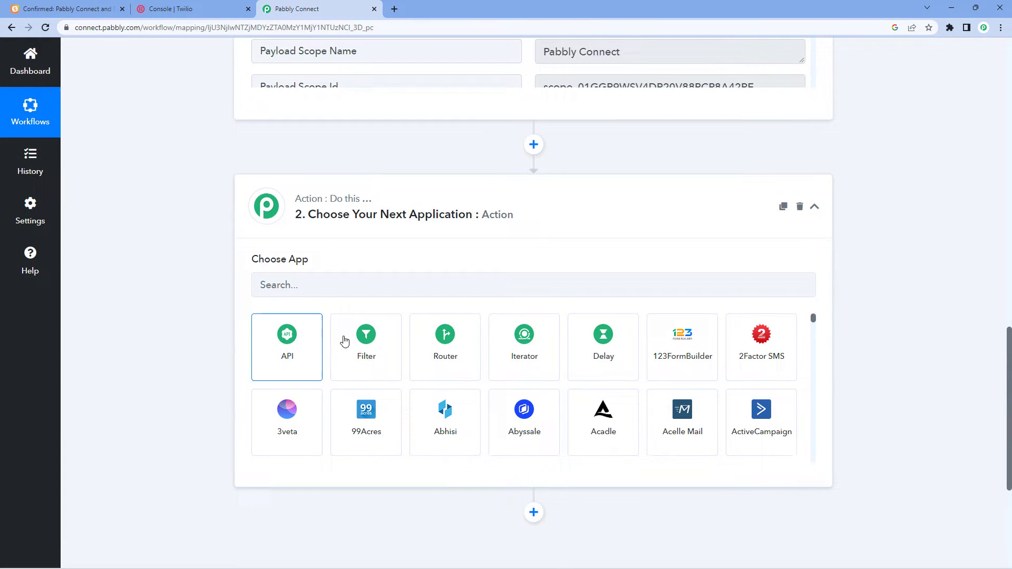
# Make step 2 a Filter by Pabbly on SavvyCal field '1. Type : event.created' using Equal to.
pyautogui.click(394, 345)
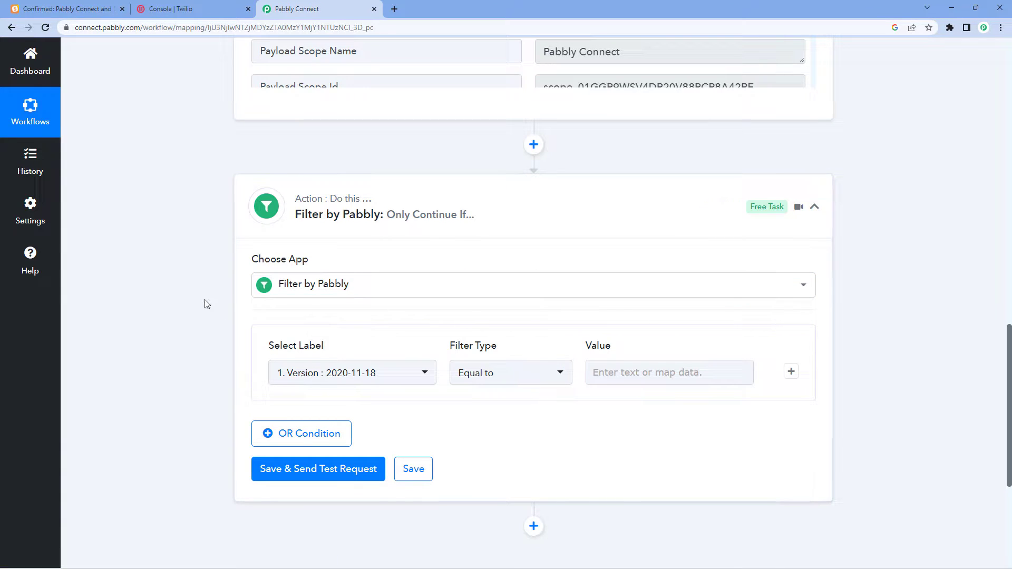
pyautogui.scroll(-2, 206, 290)
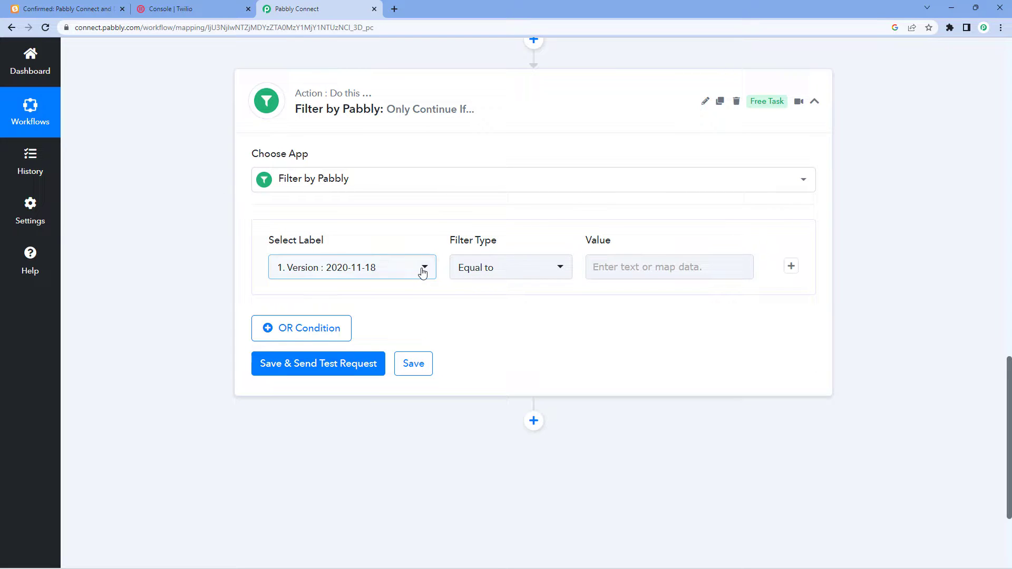
pyautogui.click(422, 272)
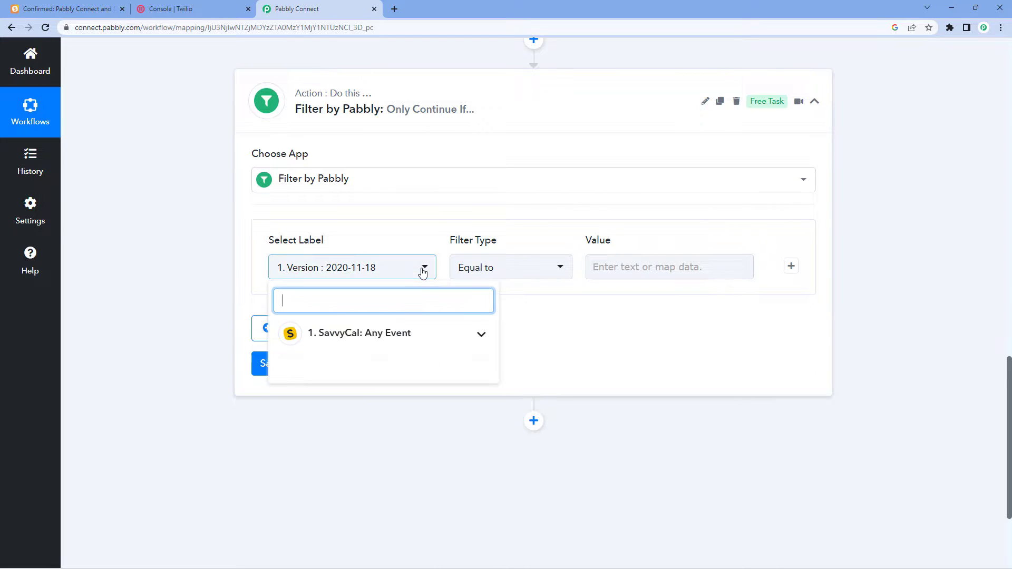
pyautogui.click(433, 342)
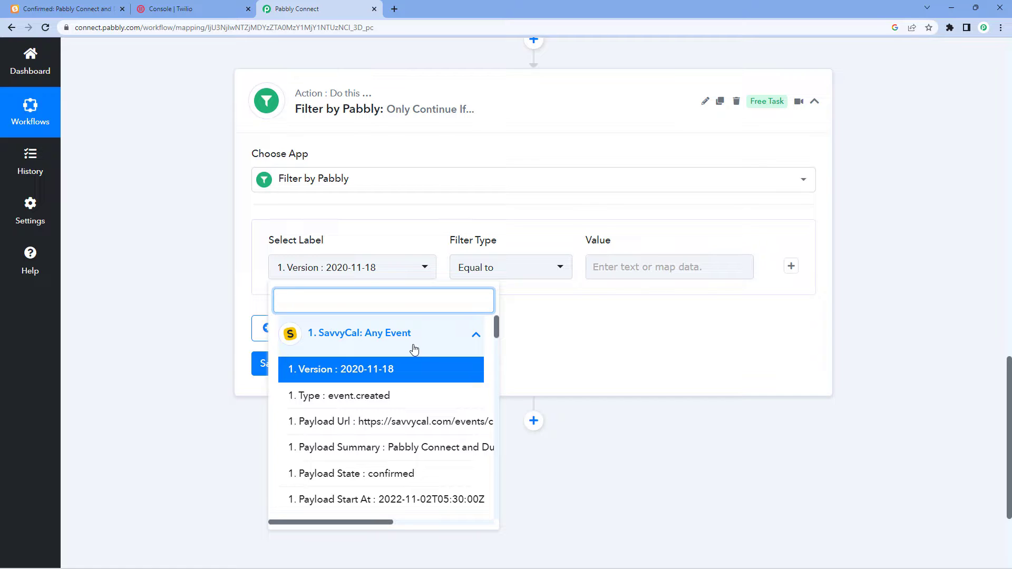
pyautogui.click(307, 402)
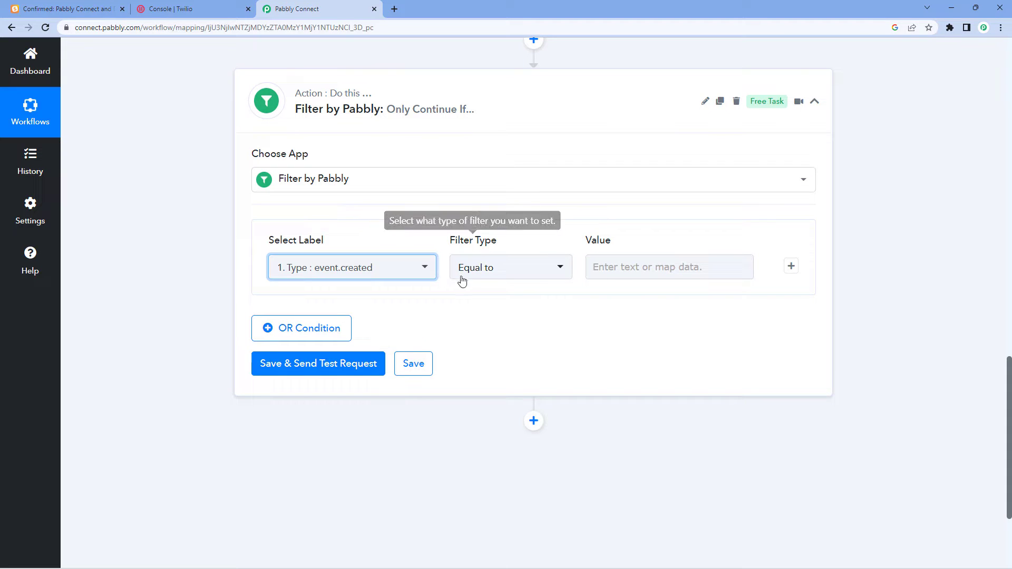
pyautogui.click(540, 273)
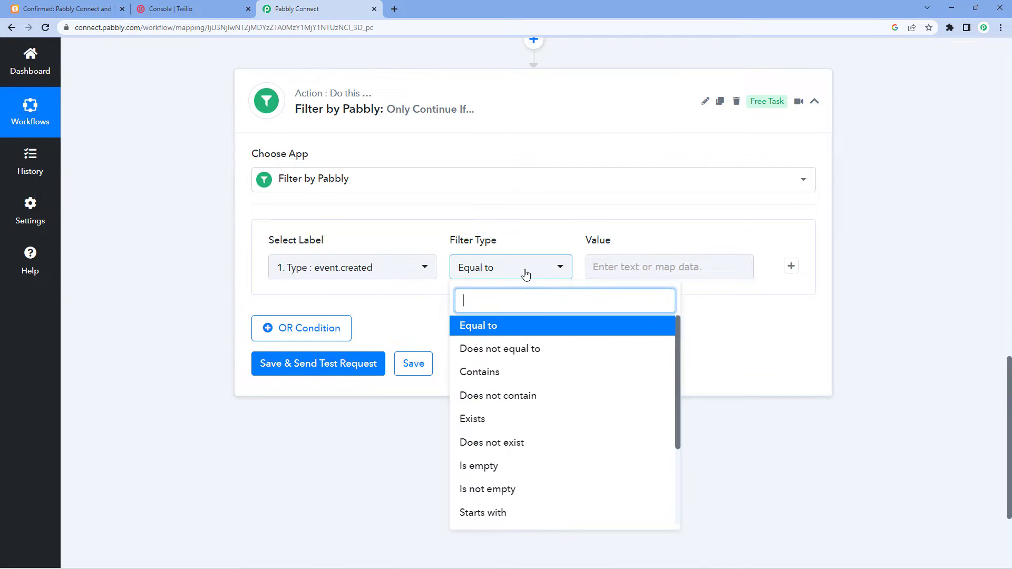
pyautogui.scroll(-2, 525, 379)
pyautogui.scroll(2, 524, 380)
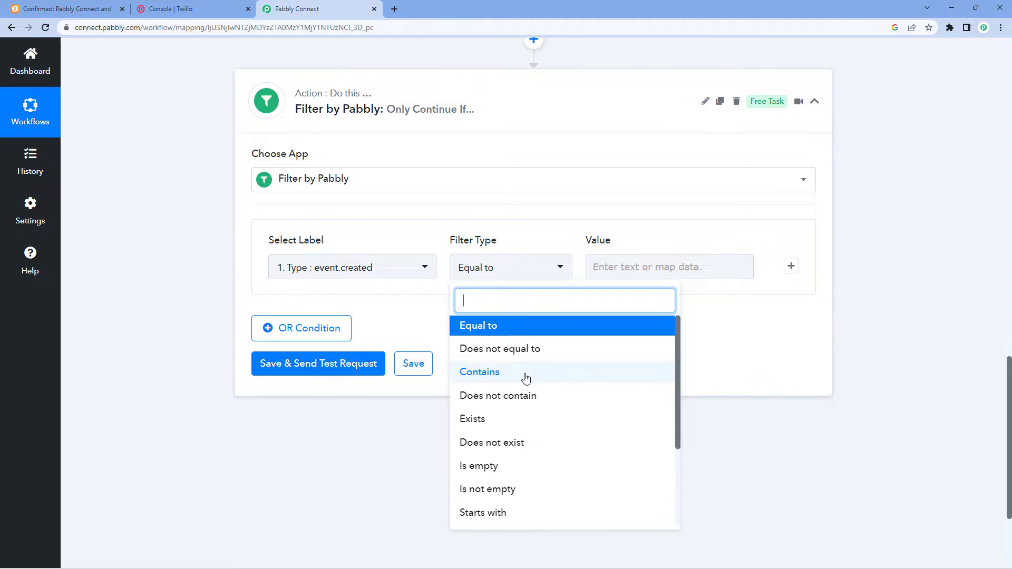
pyautogui.click(495, 330)
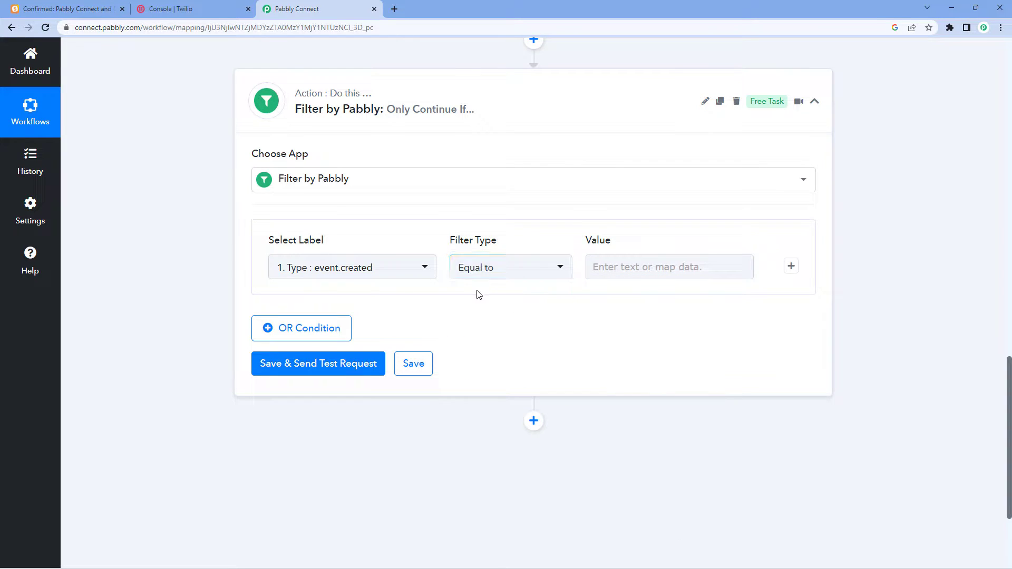
pyautogui.scroll(5, 589, 240)
pyautogui.scroll(4, 597, 232)
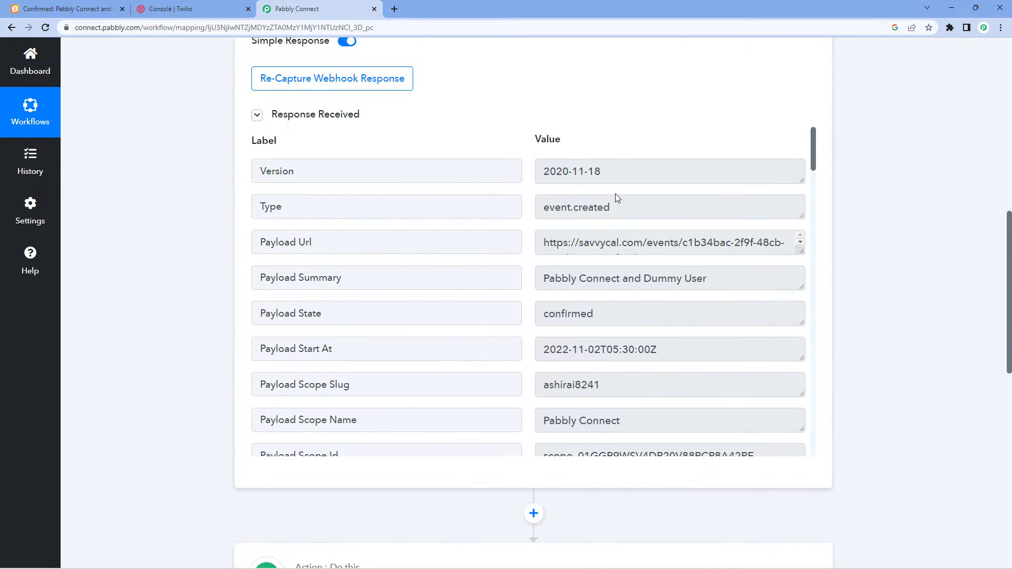
# Copy event.created from the response and paste it into the filter's Value field.
pyautogui.moveTo(613, 207); pyautogui.dragTo(525, 212)
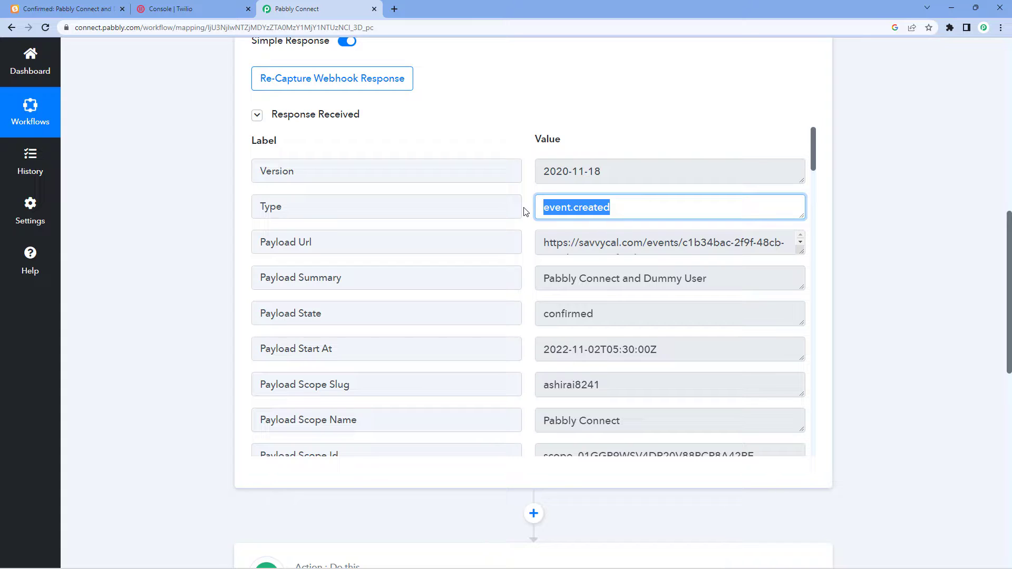
pyautogui.rightClick(574, 209)
pyautogui.click(596, 218)
pyautogui.scroll(-5, 870, 290)
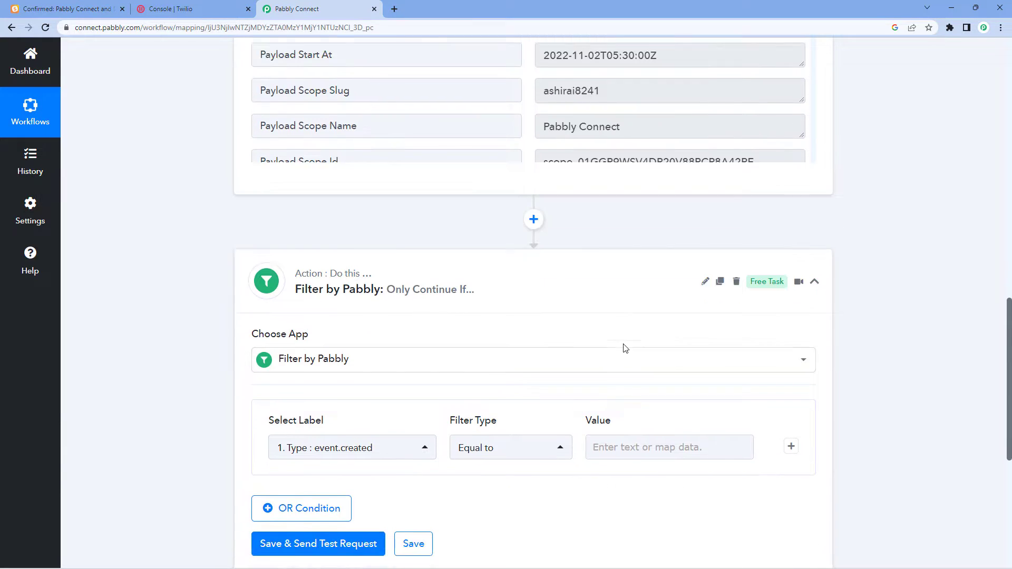
pyautogui.scroll(-2, 625, 348)
pyautogui.click(608, 324)
pyautogui.rightClick(605, 324)
pyautogui.click(633, 408)
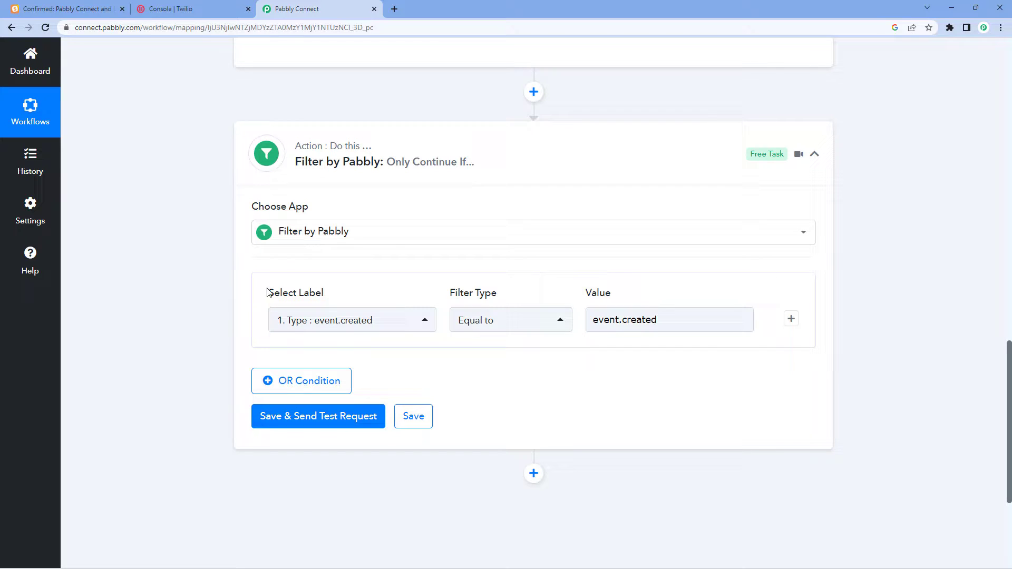
# Close the mapping panel and save and test the filter.
pyautogui.click(678, 319)
pyautogui.moveTo(628, 320); pyautogui.dragTo(322, 326)
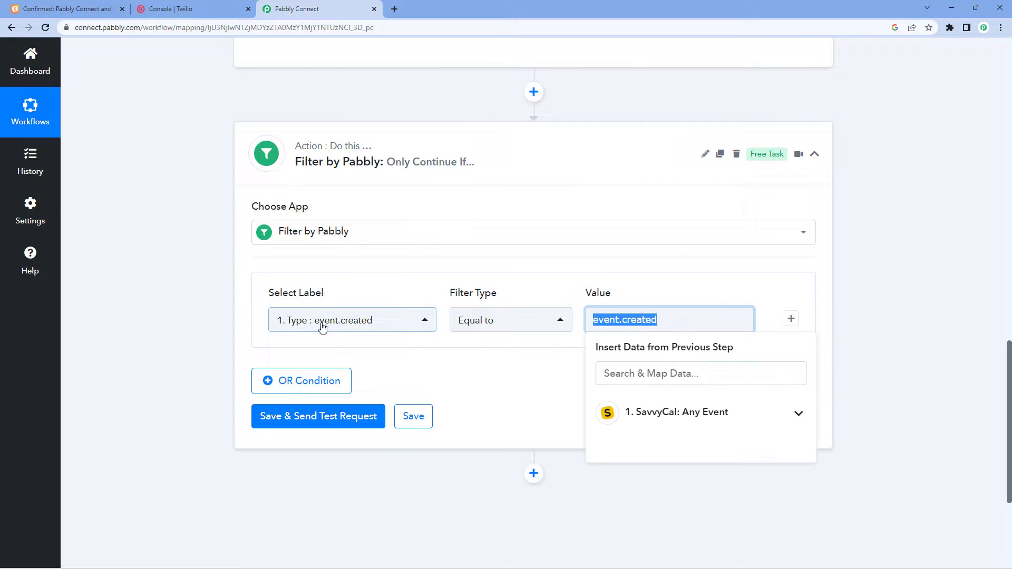
pyautogui.click(443, 363)
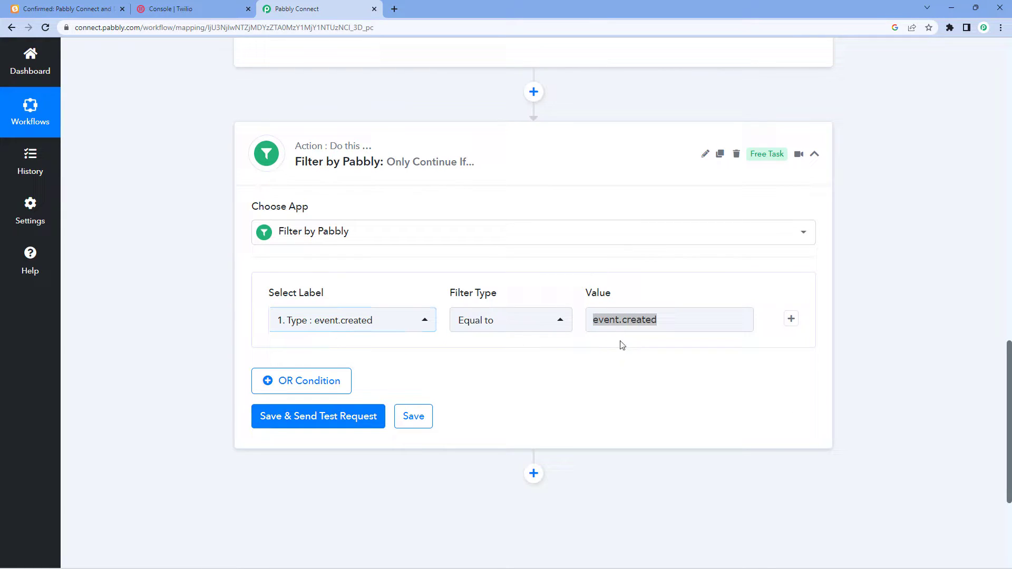
pyautogui.click(673, 319)
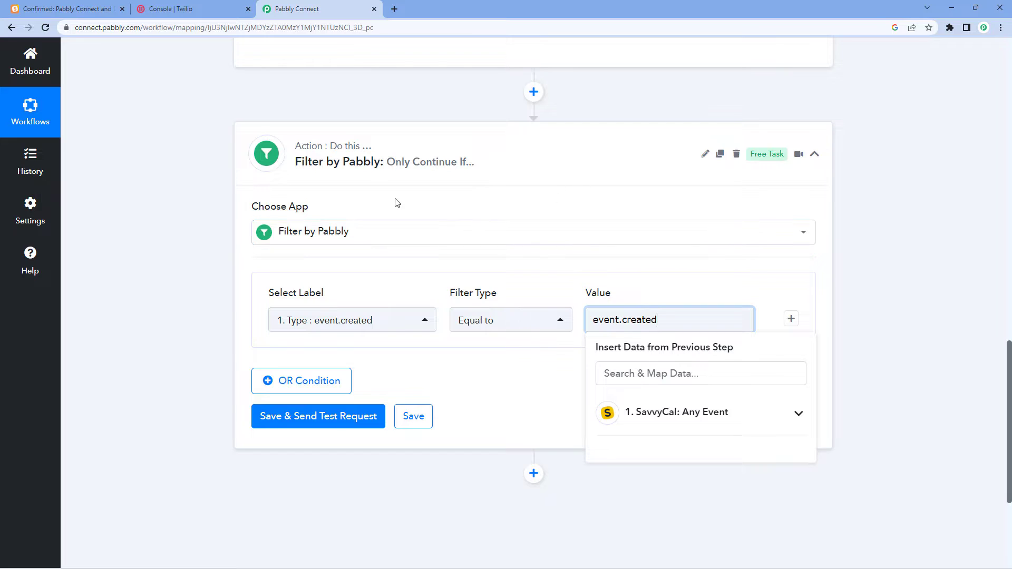
pyautogui.click(223, 210)
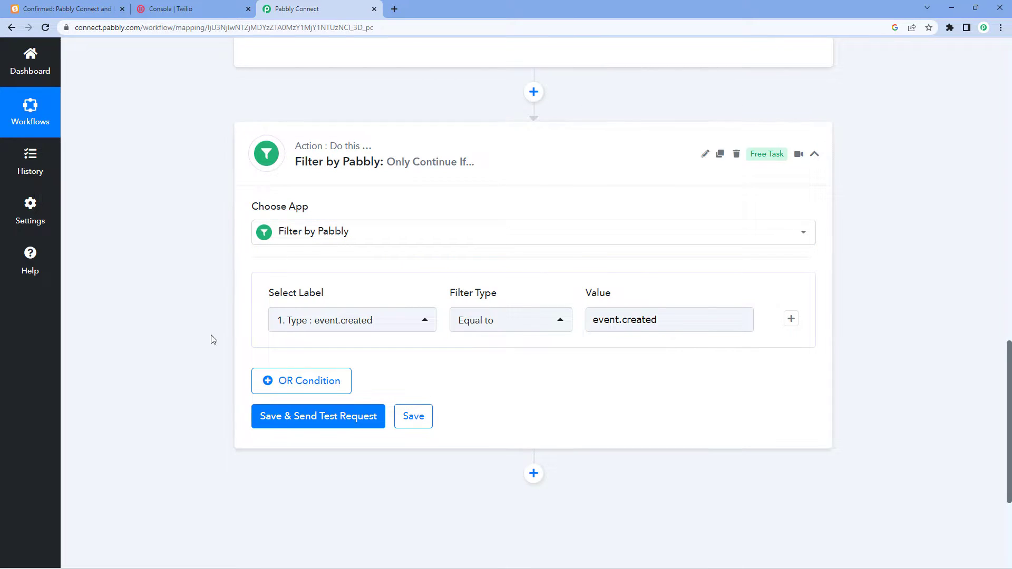
pyautogui.click(310, 416)
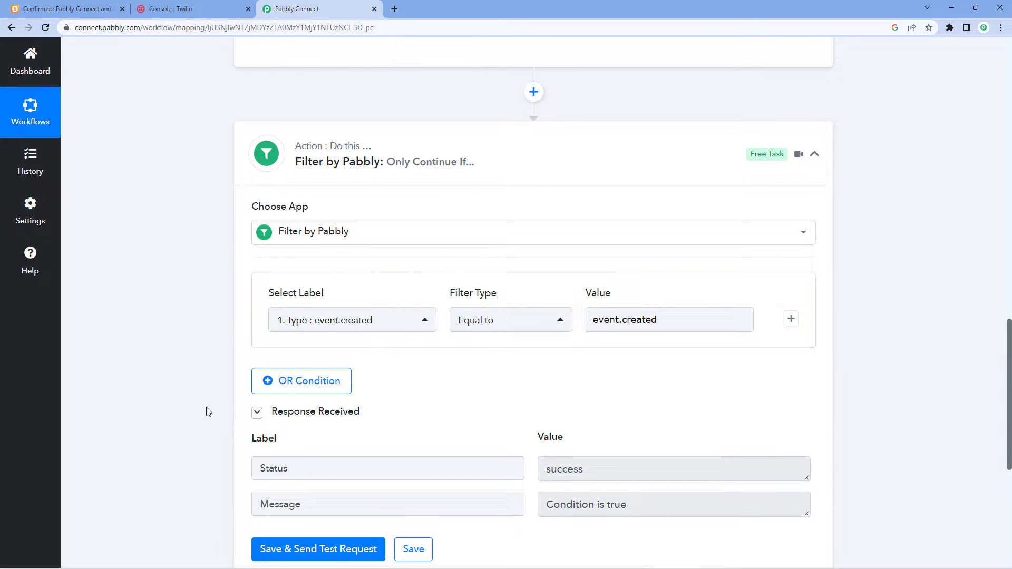
# Check the 'Condition is true' test result and collapse the filter step.
pyautogui.scroll(-2, 206, 411)
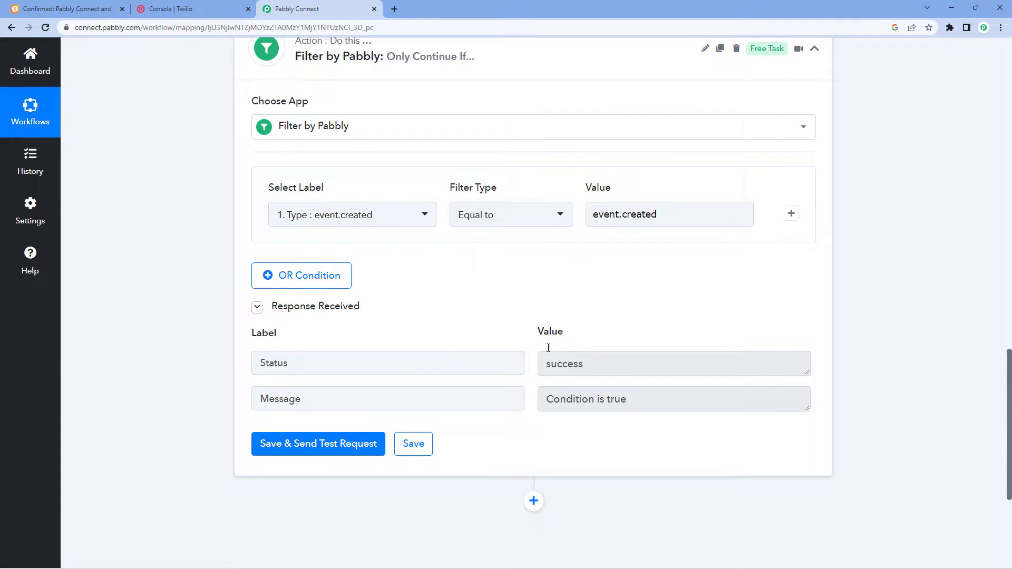
pyautogui.moveTo(548, 401); pyautogui.dragTo(652, 396)
pyautogui.click(575, 320)
pyautogui.scroll(4, 575, 320)
pyautogui.scroll(6, 575, 320)
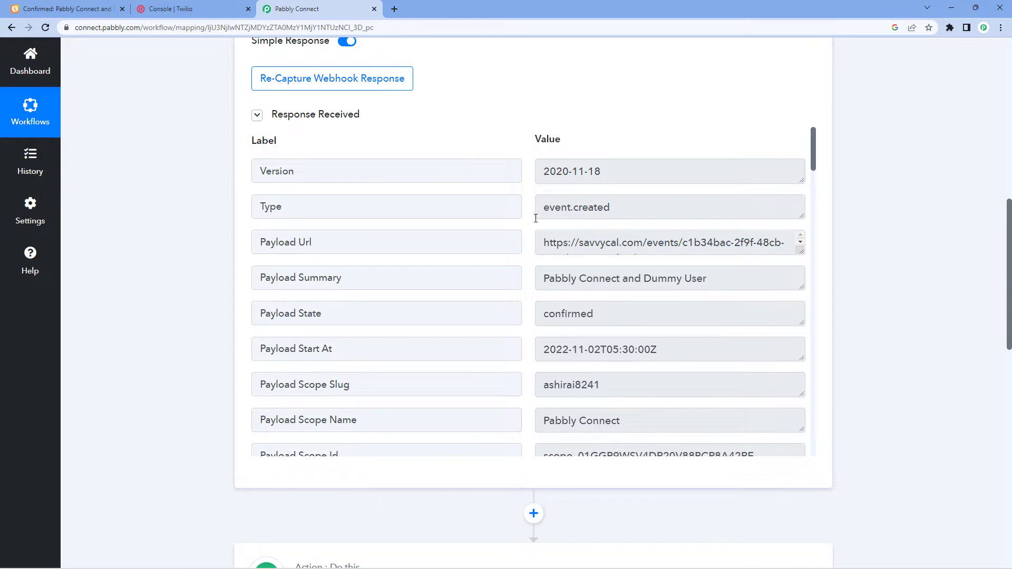
pyautogui.moveTo(545, 211); pyautogui.dragTo(615, 208)
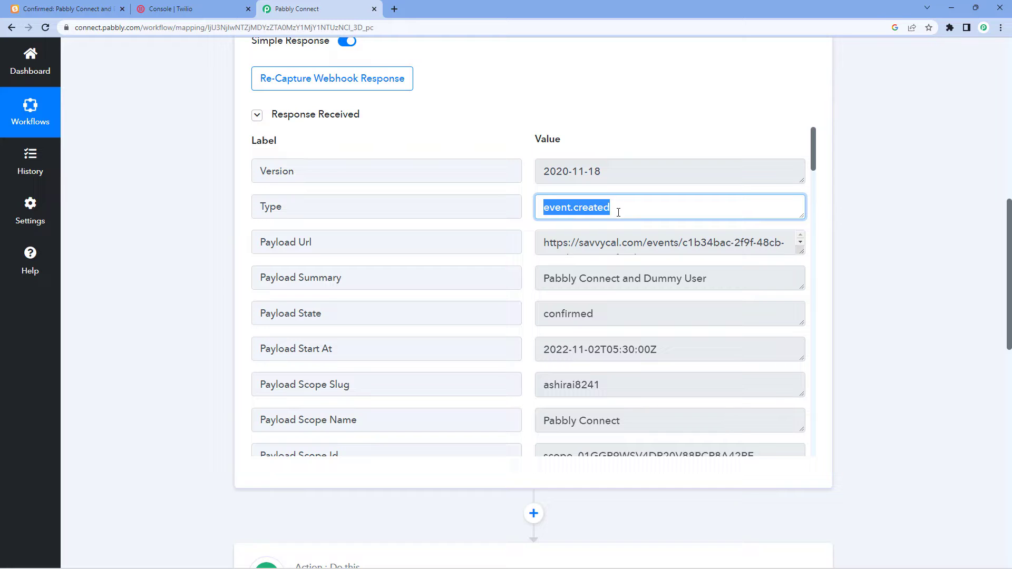
pyautogui.click(615, 208)
pyautogui.scroll(-2, 169, 286)
pyautogui.scroll(-7, 169, 287)
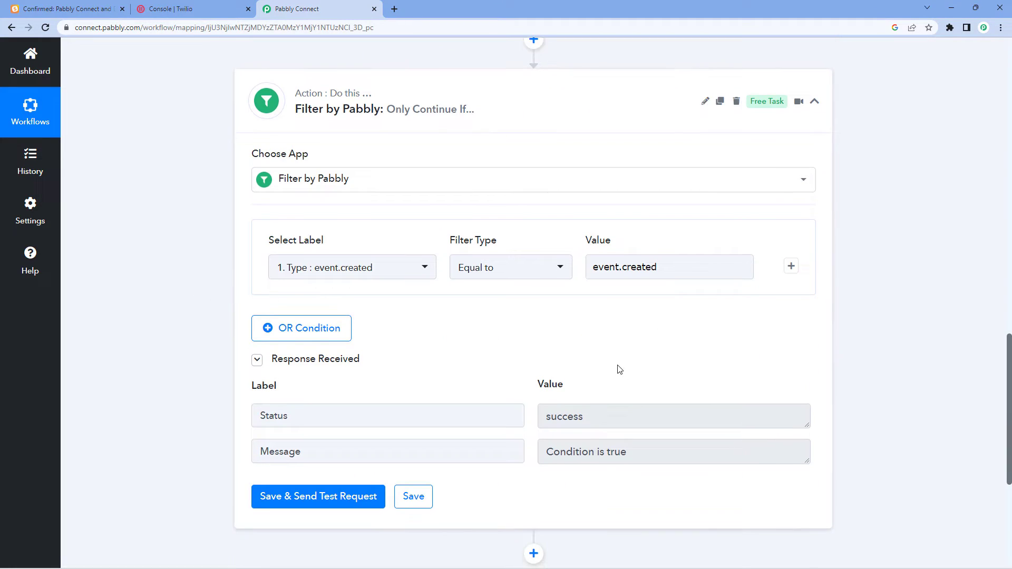
pyautogui.scroll(2, 553, 348)
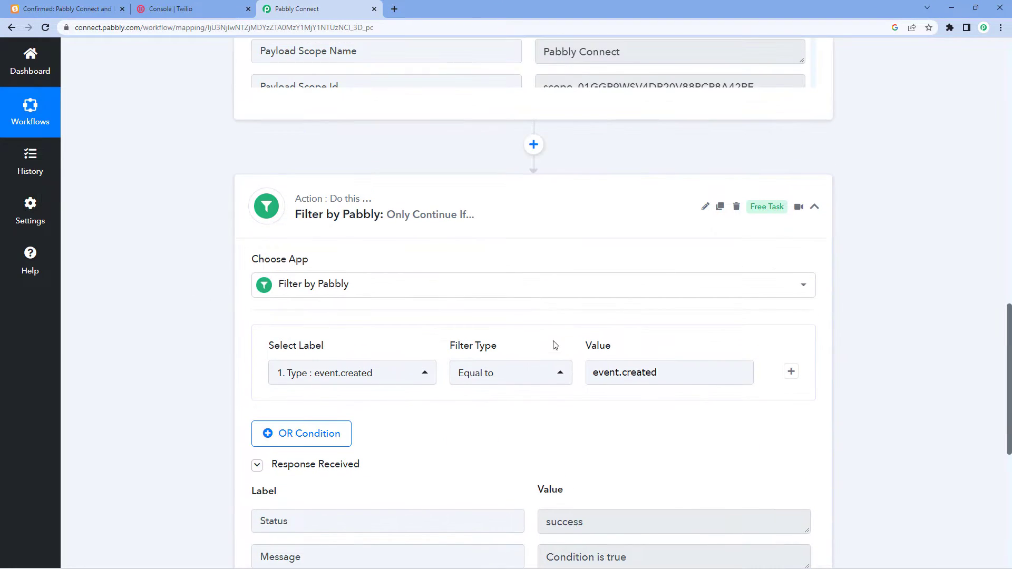
pyautogui.click(587, 200)
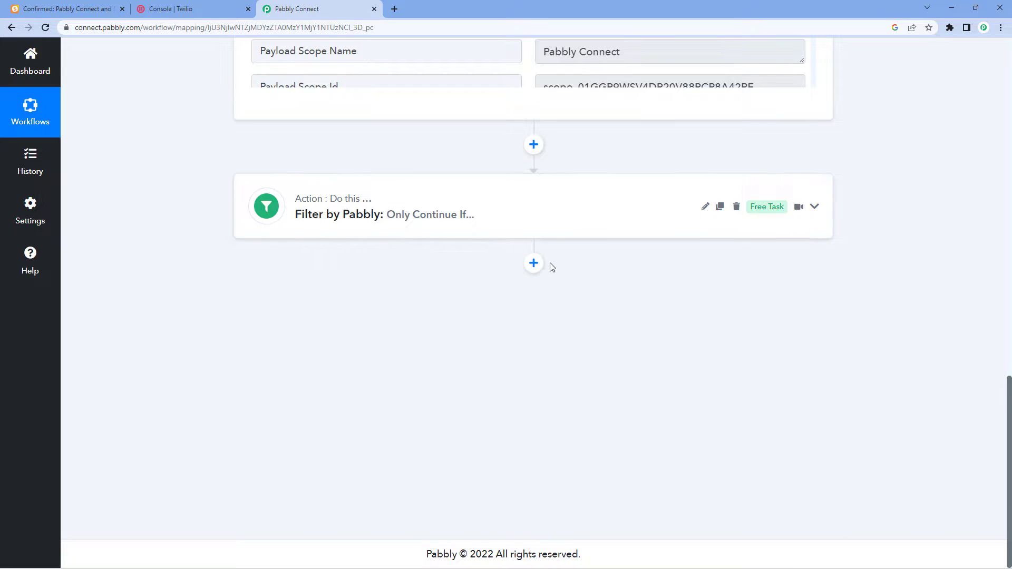
# Add a Twilio action with the Send SMS Message event below the filter and start connecting.
pyautogui.click(534, 263)
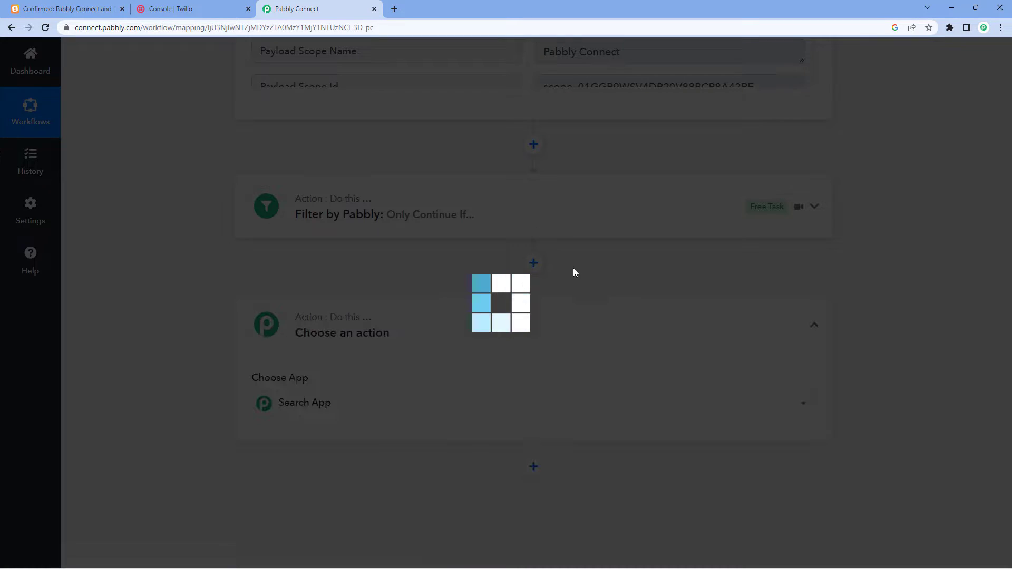
pyautogui.scroll(-1, 153, 359)
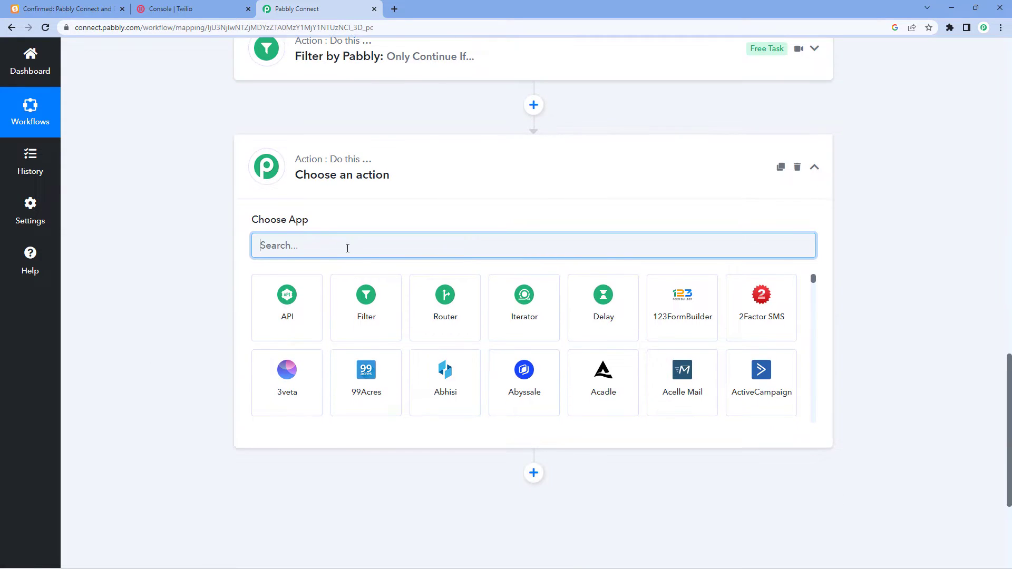
pyautogui.write('Twi')
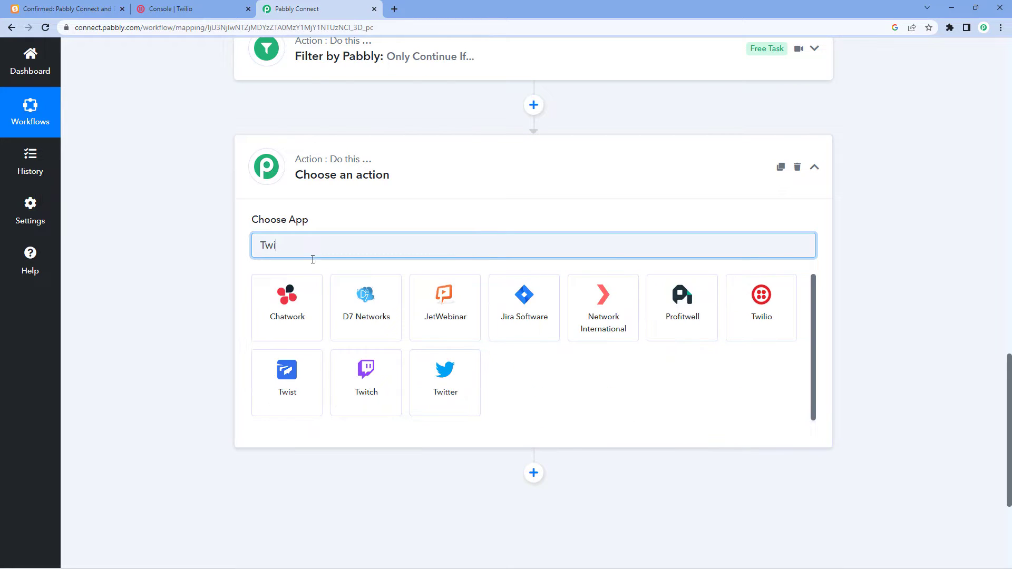
pyautogui.click(305, 306)
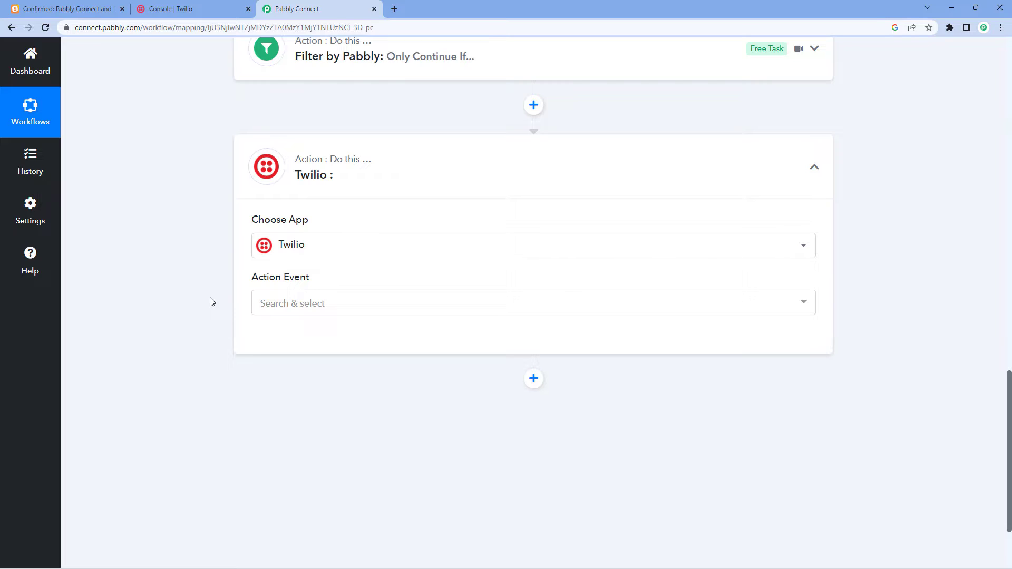
pyautogui.scroll(-1, 210, 301)
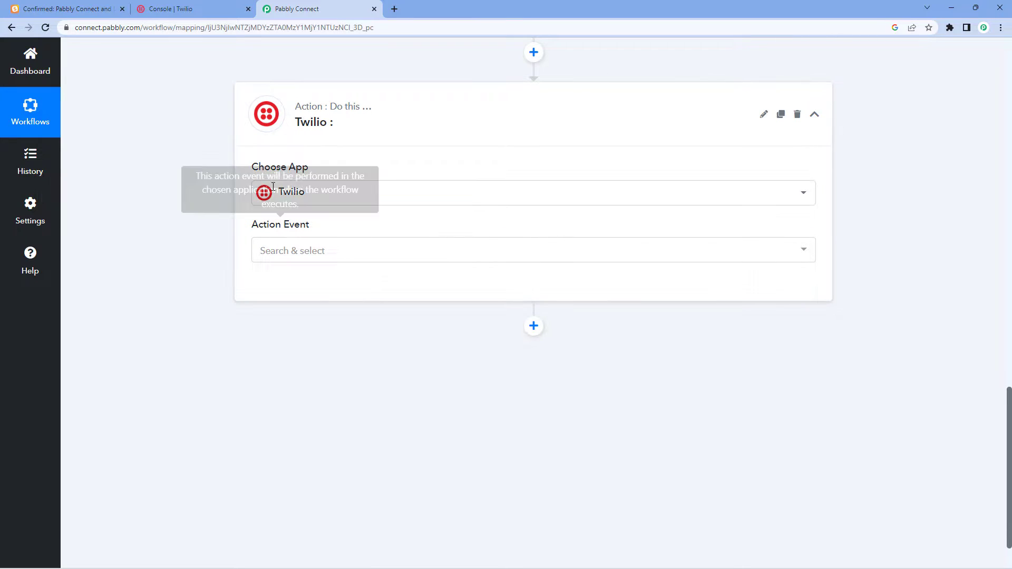
pyautogui.click(326, 251)
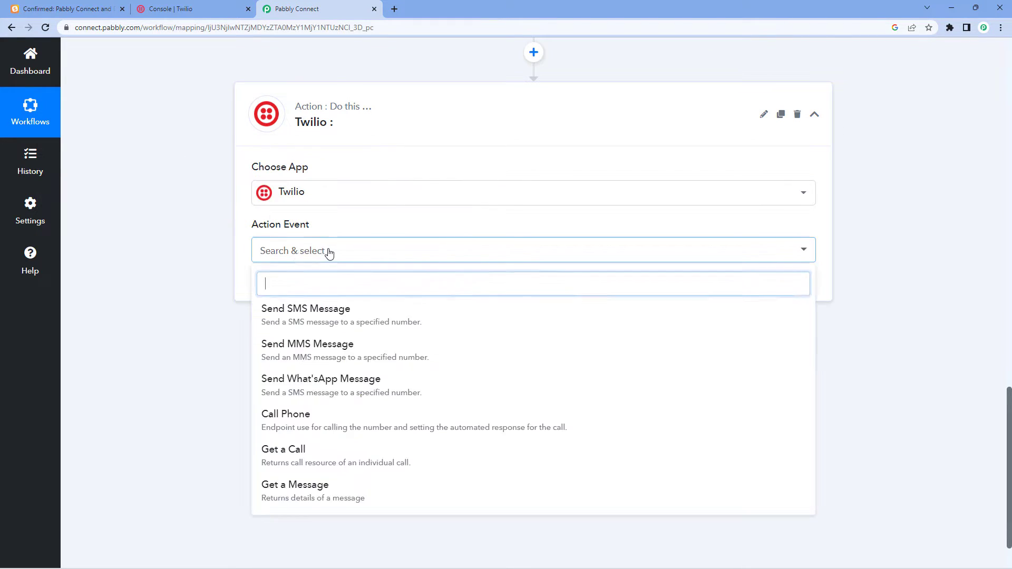
pyautogui.click(373, 317)
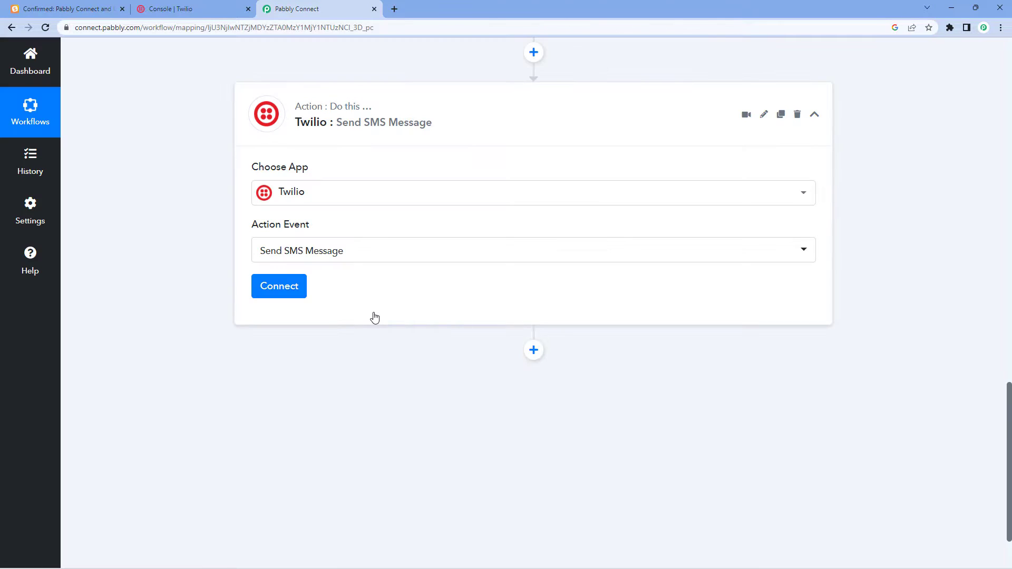
pyautogui.click(297, 290)
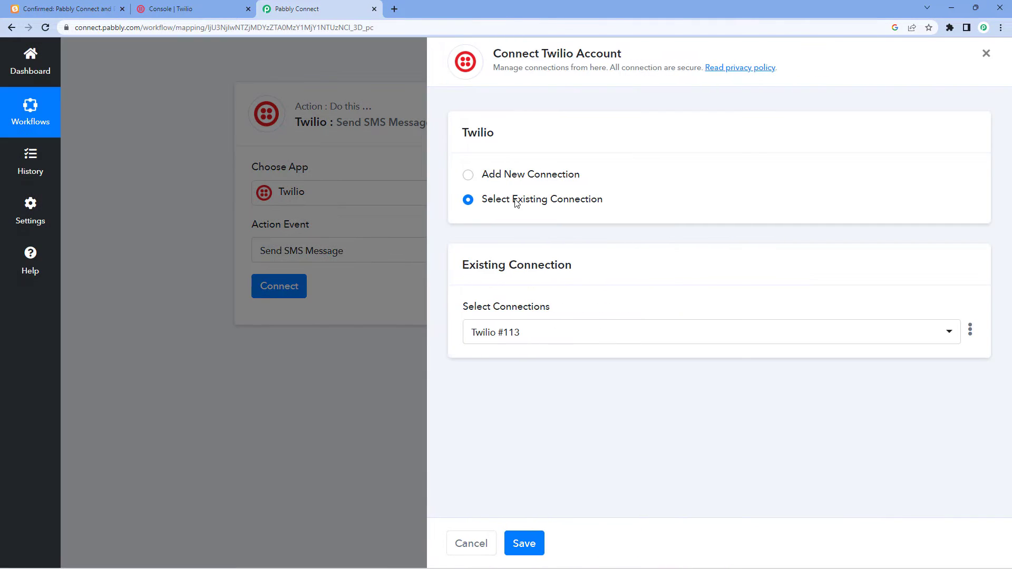
# Choose Add New Connection, note the Account SID and Authorization Token fields, and bring up Twilio's Console.
pyautogui.click(467, 176)
pyautogui.scroll(-1, 625, 188)
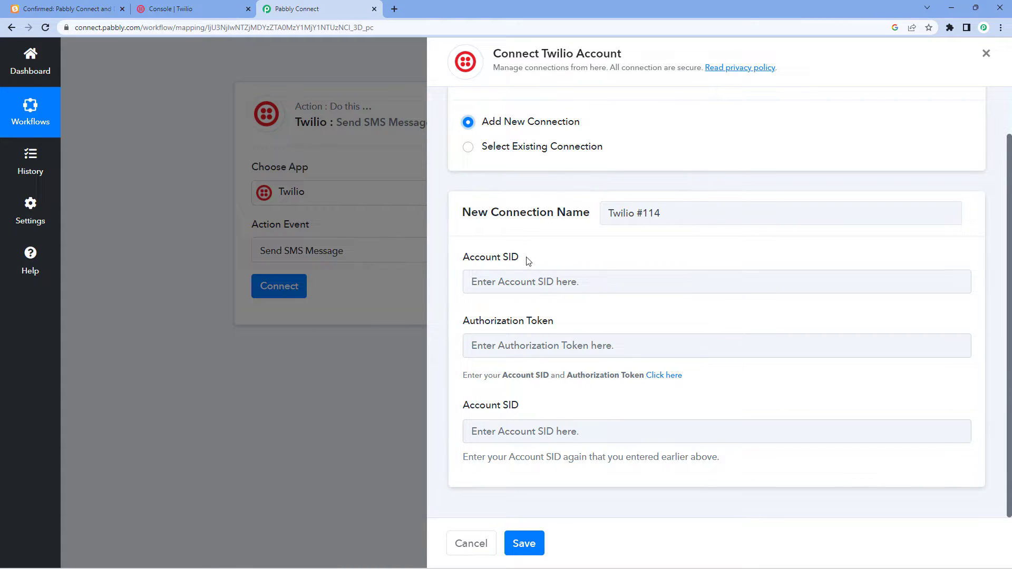
pyautogui.moveTo(521, 258); pyautogui.dragTo(460, 258)
pyautogui.moveTo(559, 320); pyautogui.dragTo(464, 321)
pyautogui.click(564, 320)
pyautogui.click(193, 8)
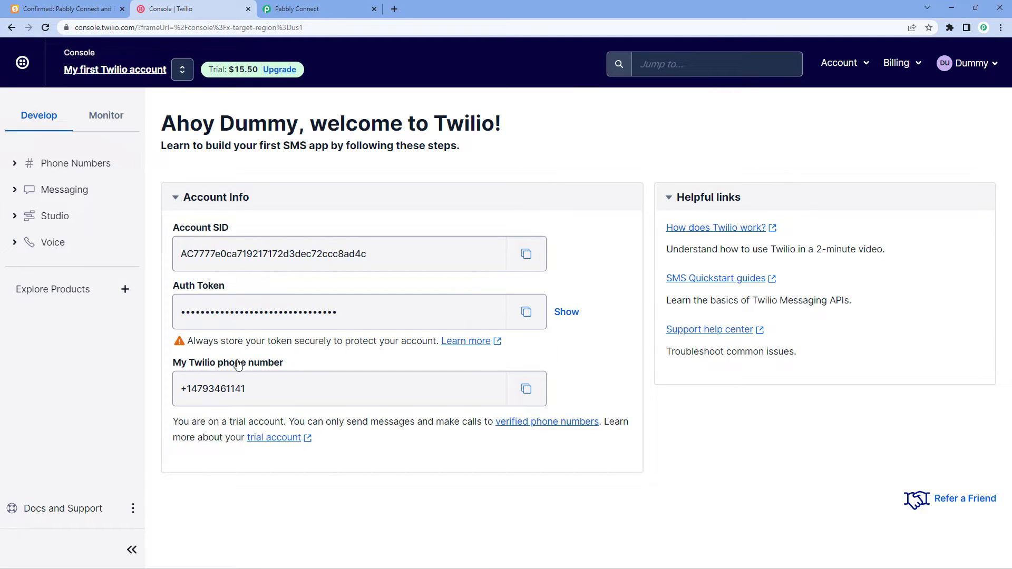
# Paste the Twilio Account SID into both SID fields of the Pabbly Twilio connection form.
pyautogui.click(526, 254)
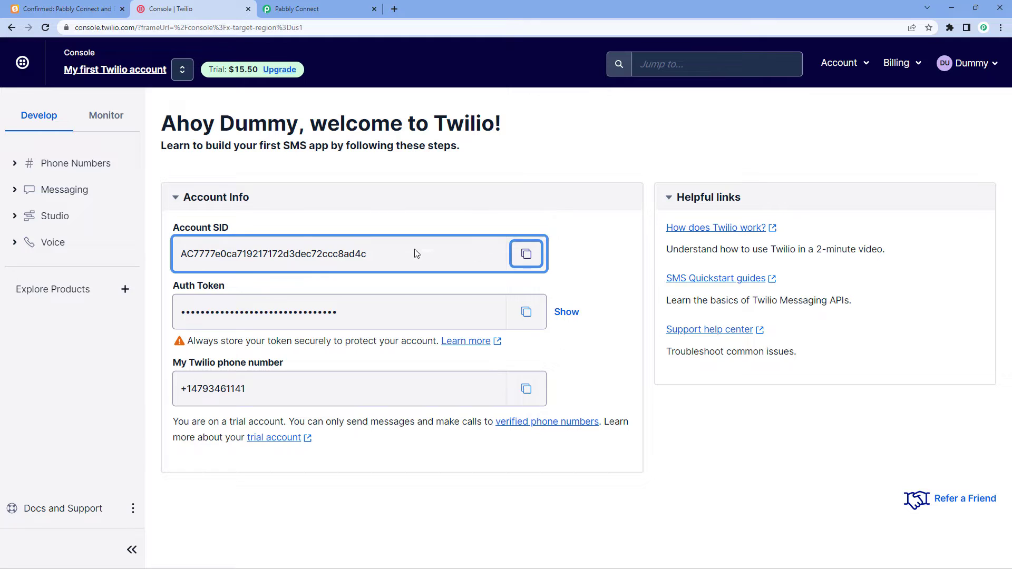
pyautogui.click(337, 8)
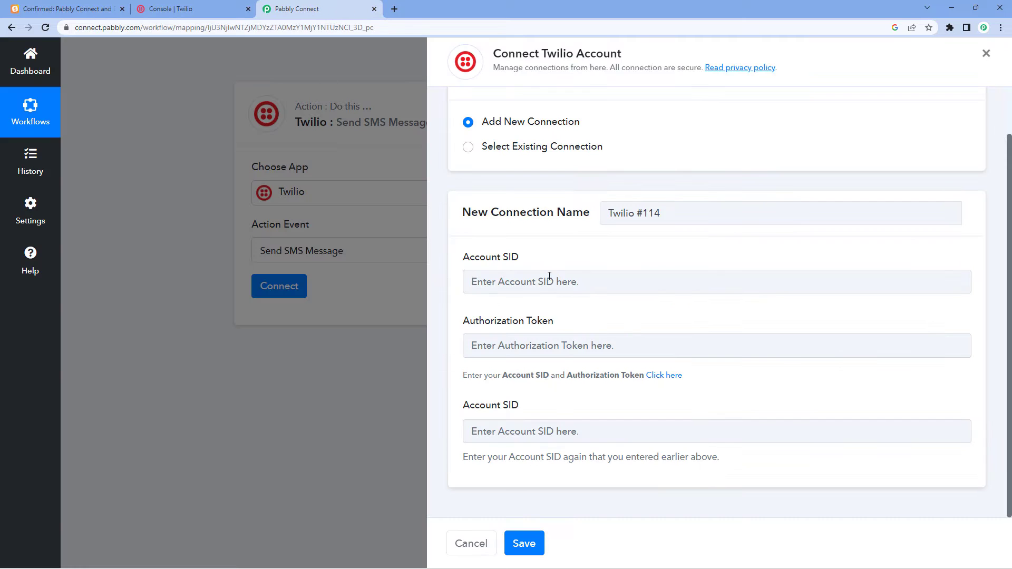
pyautogui.rightClick(492, 288)
pyautogui.click(506, 363)
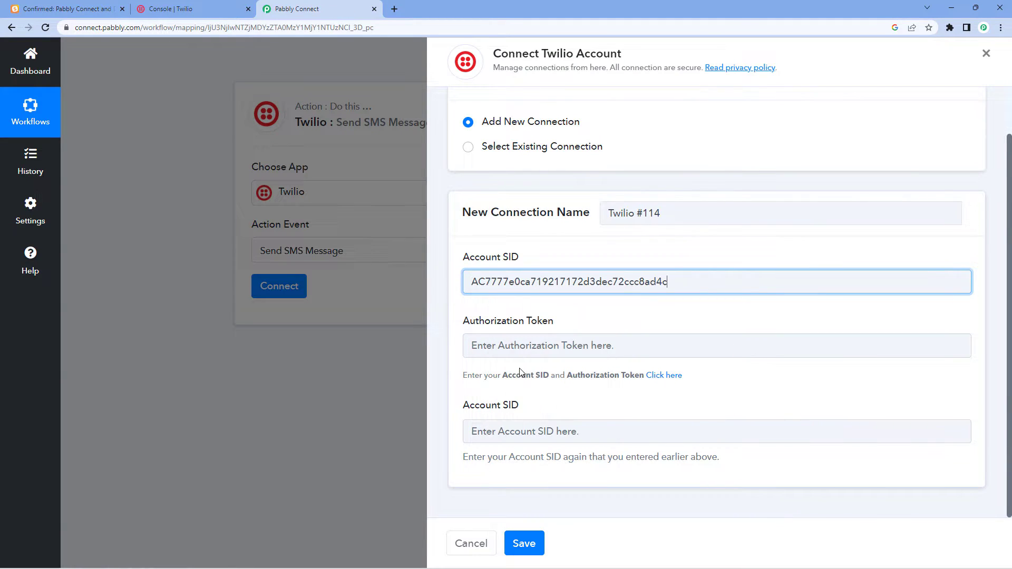
pyautogui.click(494, 427)
pyautogui.rightClick(509, 433)
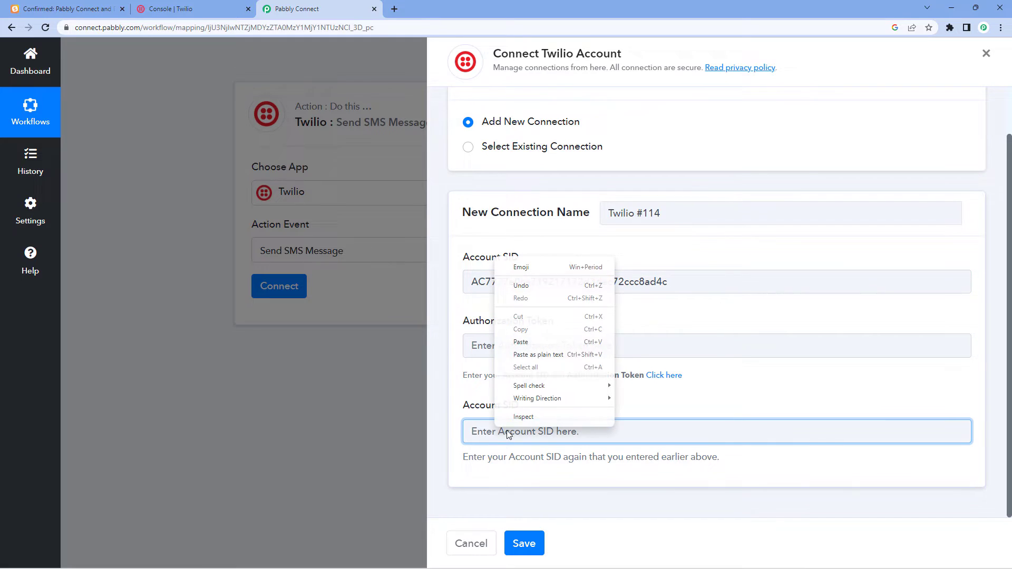
pyautogui.click(514, 339)
# Paste the Twilio Auth Token into Authorization Token and save the connection.
pyautogui.click(200, 9)
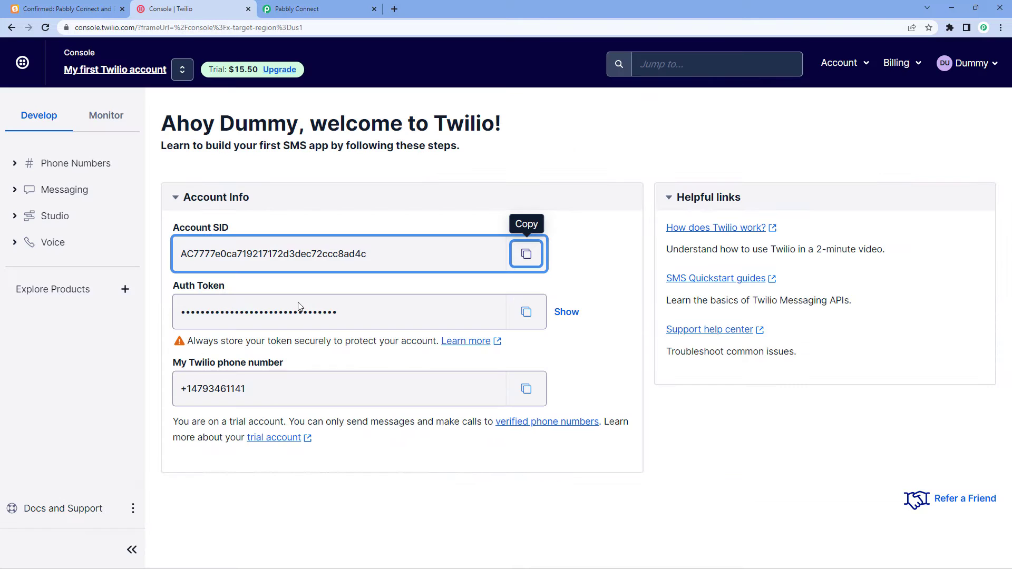
pyautogui.click(518, 314)
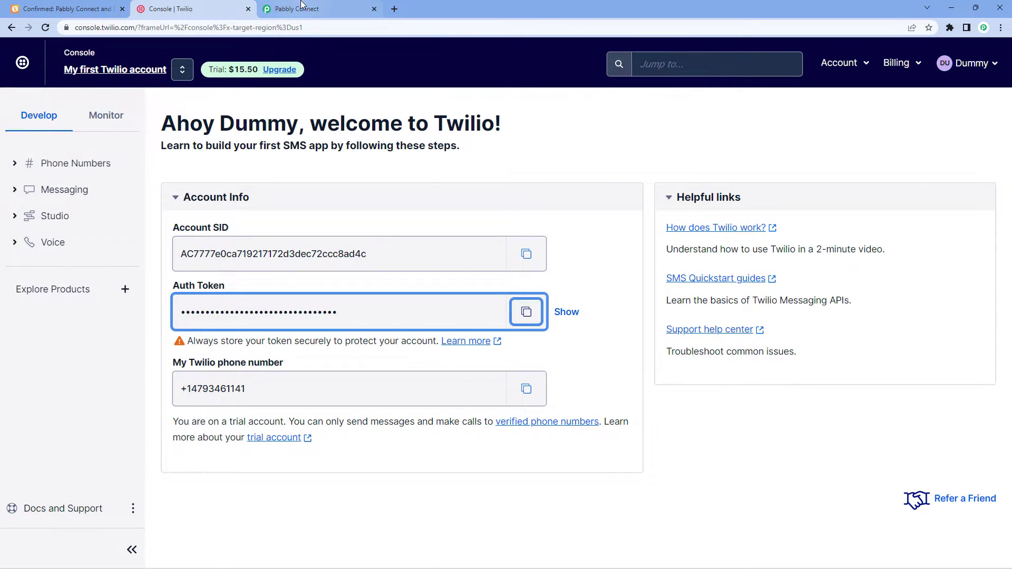
pyautogui.click(300, 8)
pyautogui.click(499, 344)
pyautogui.rightClick(500, 343)
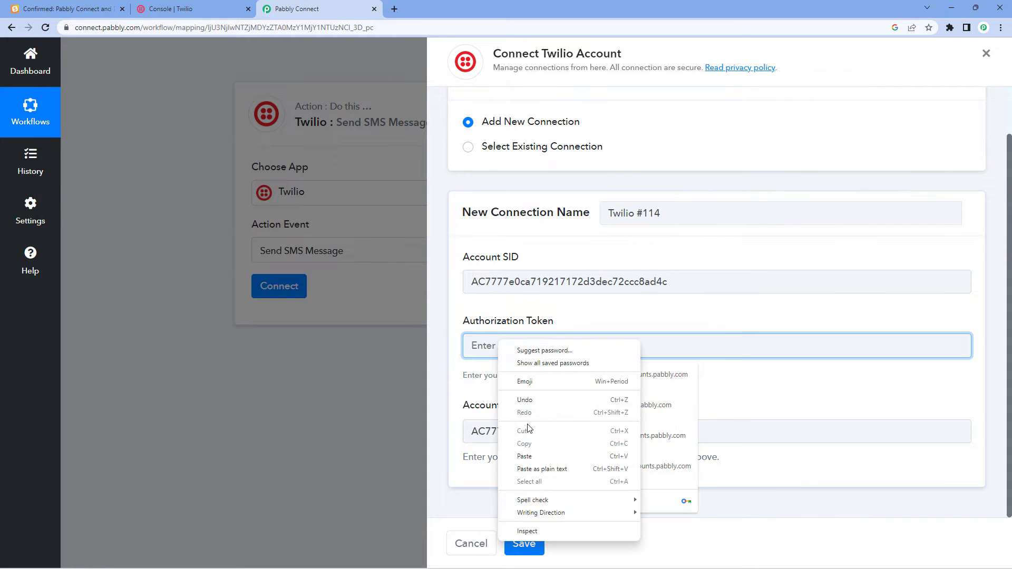
pyautogui.click(529, 455)
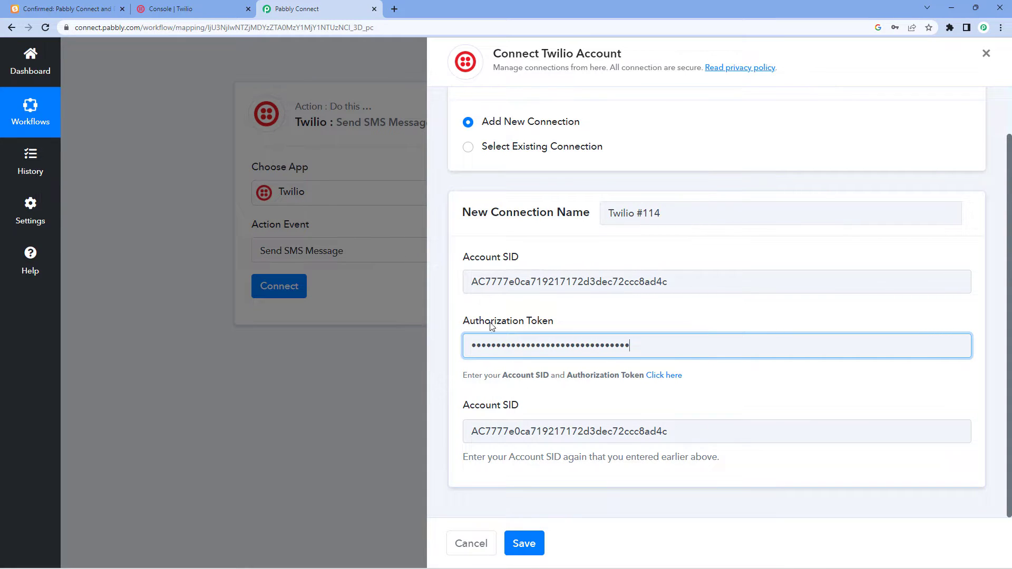
pyautogui.click(525, 543)
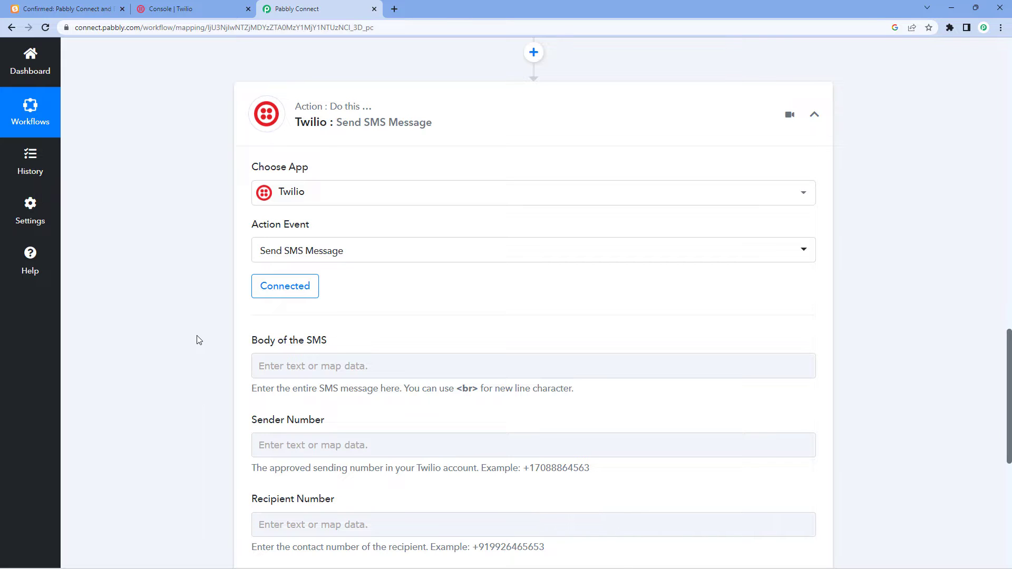
# Start the Body of the SMS with the greeting 'Hello'.
pyautogui.scroll(-2, 364, 284)
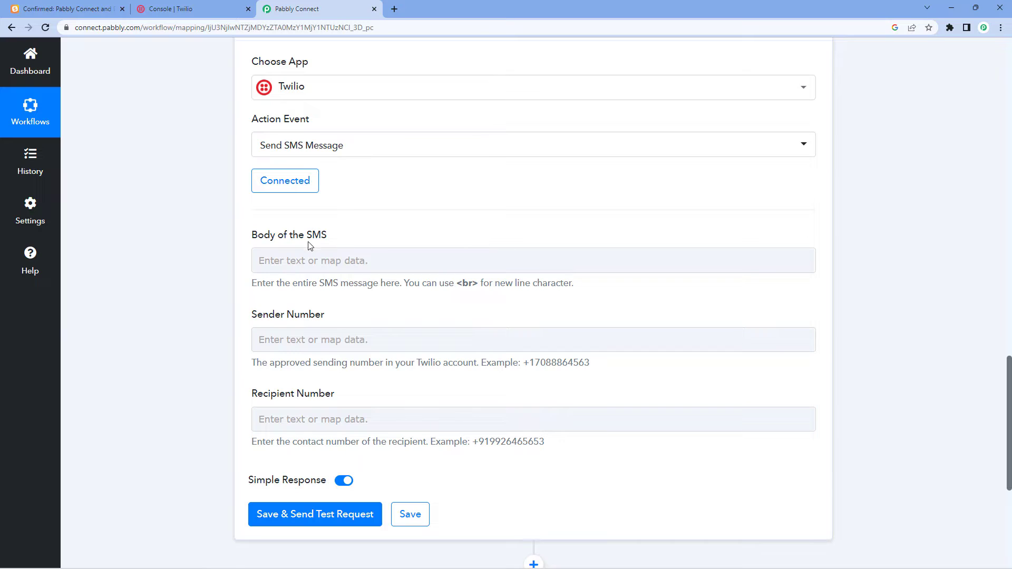
pyautogui.click(310, 260)
pyautogui.write('Hello')
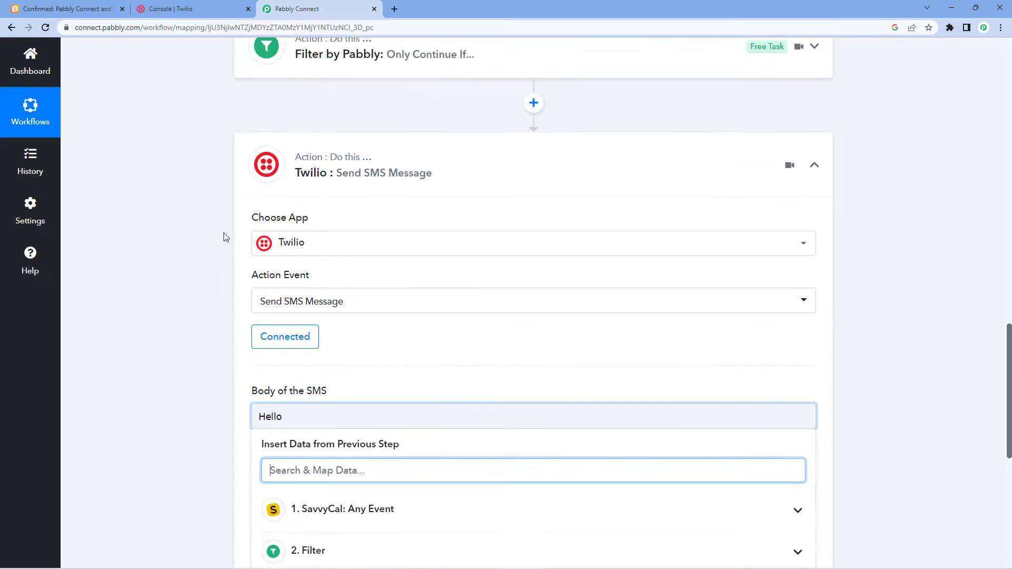
# Locate Payload Scheduler First Name in the SavvyCal Response Received data.
pyautogui.scroll(15, 213, 243)
pyautogui.scroll(-6, 635, 242)
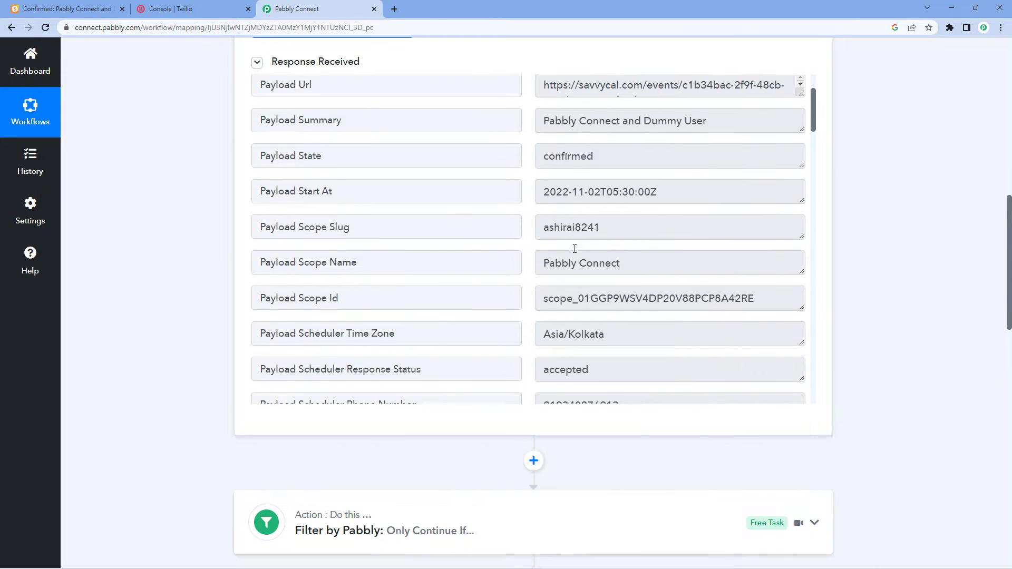
pyautogui.scroll(-3, 634, 242)
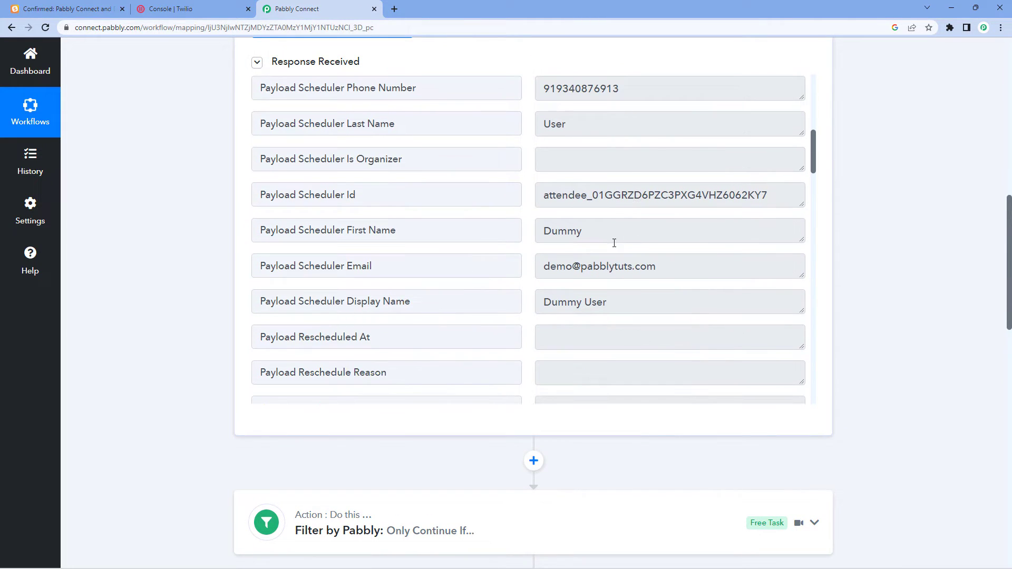
pyautogui.moveTo(601, 236); pyautogui.dragTo(520, 233)
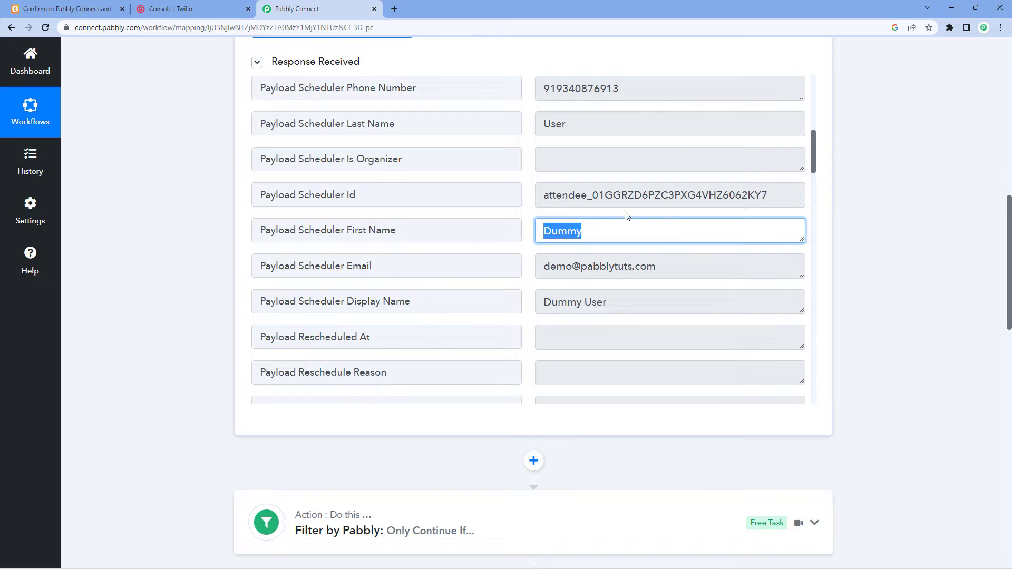
pyautogui.click(597, 233)
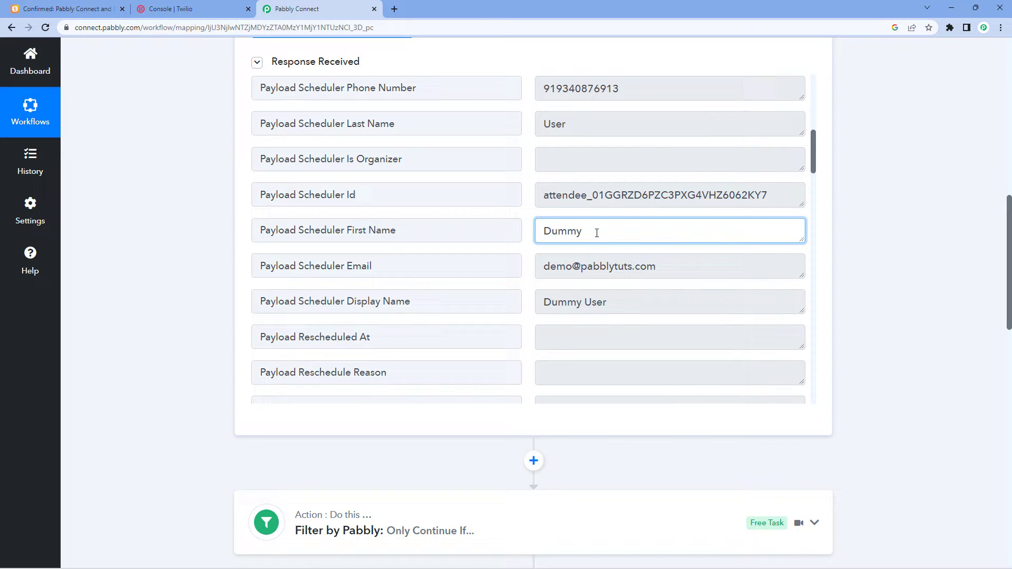
pyautogui.doubleClick(557, 233)
pyautogui.click(530, 233)
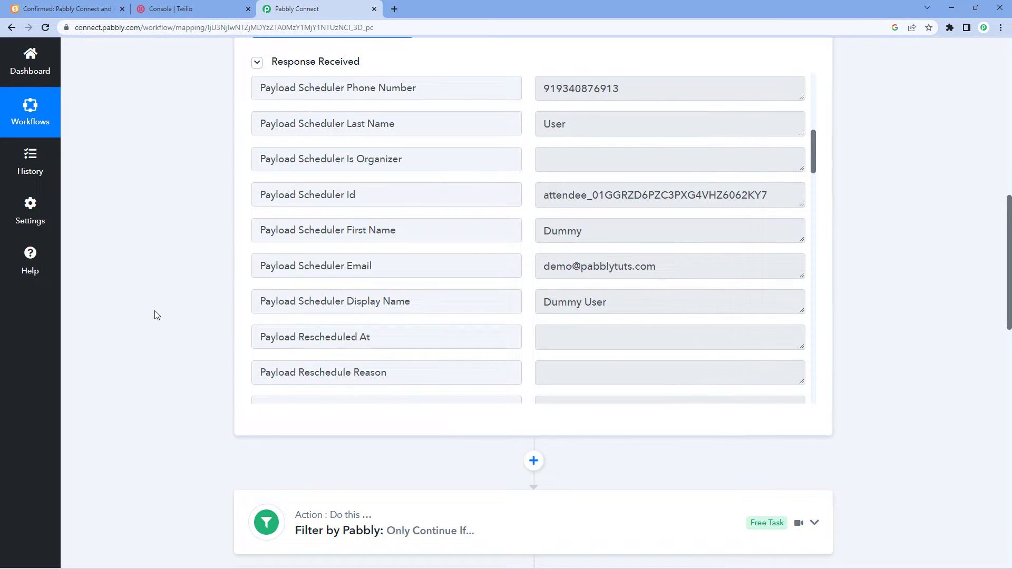
pyautogui.scroll(-14, 169, 311)
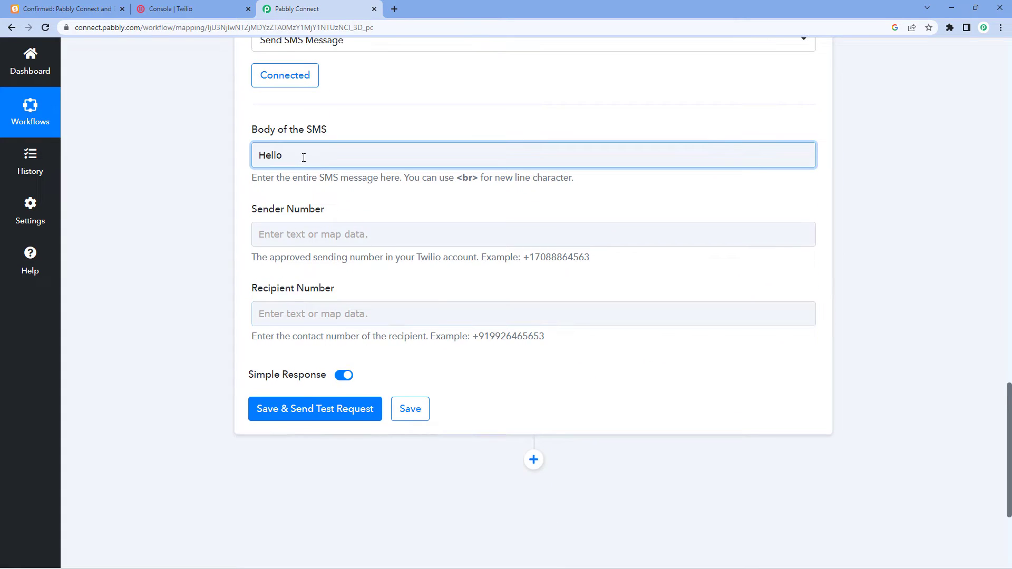
# Map the SavvyCal scheduler's First Name into the SMS body after 'Hello'.
pyautogui.click(303, 157)
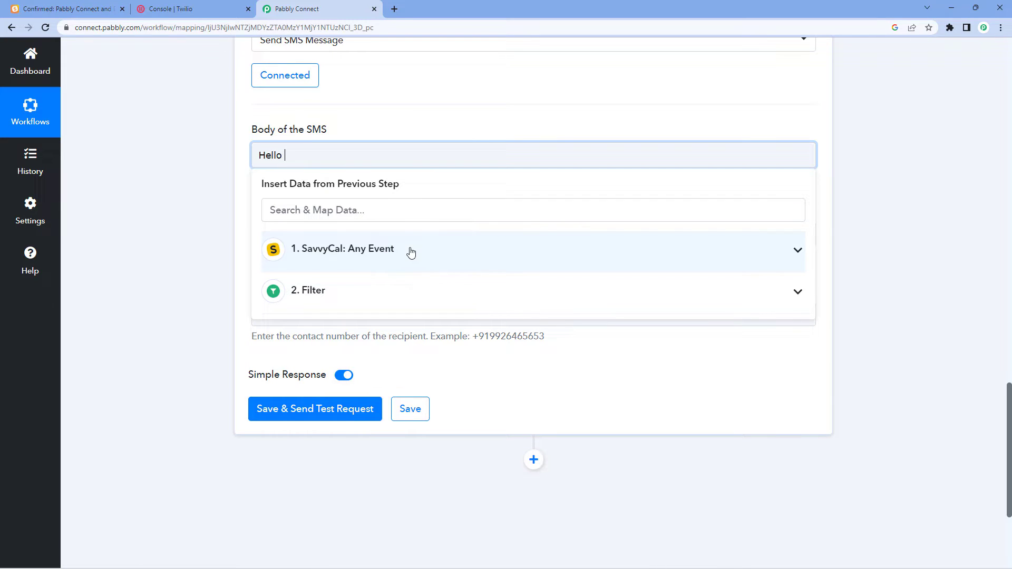
pyautogui.click(304, 250)
pyautogui.scroll(-3, 395, 342)
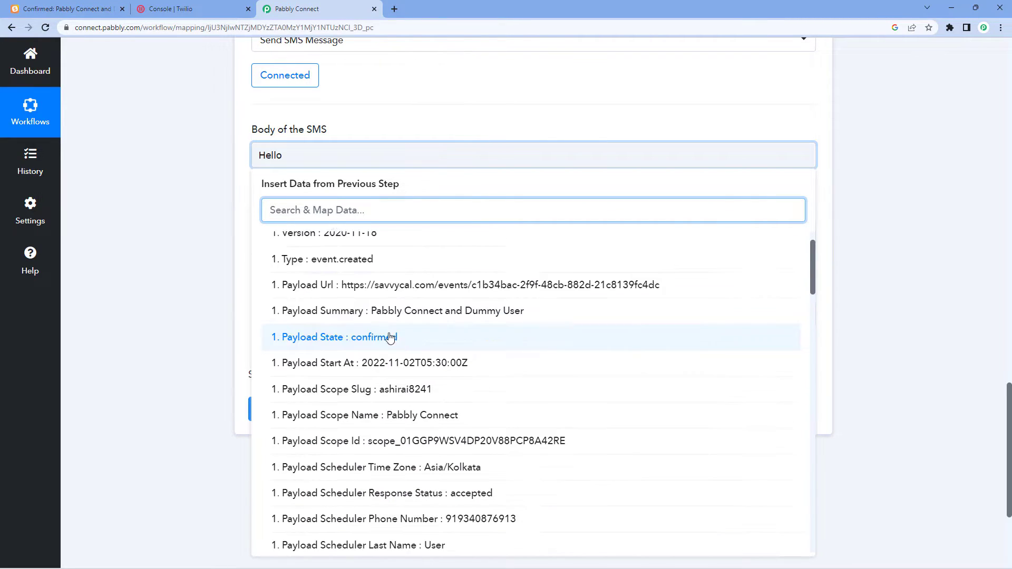
pyautogui.scroll(-1, 406, 347)
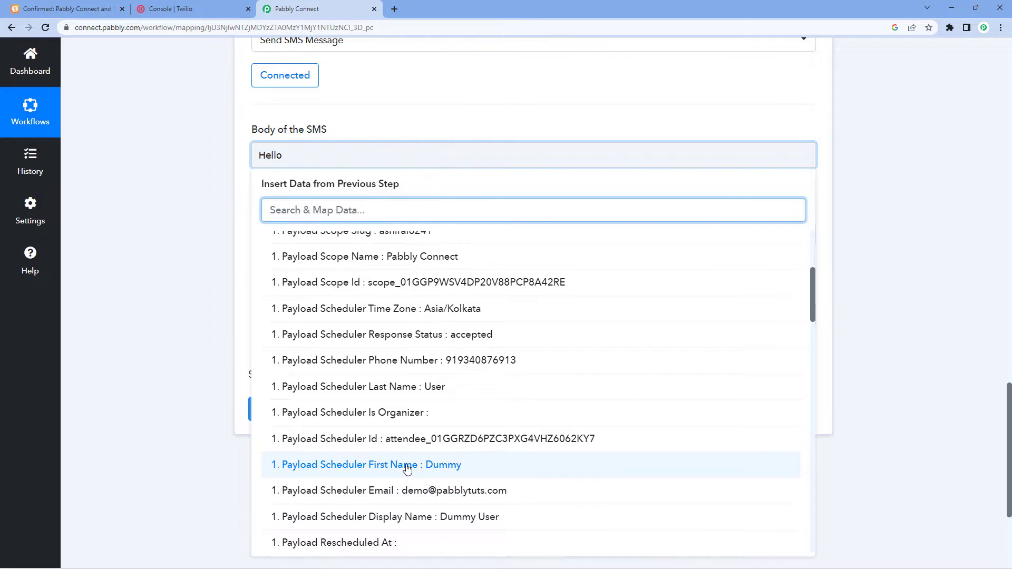
pyautogui.click(343, 524)
pyautogui.click(430, 124)
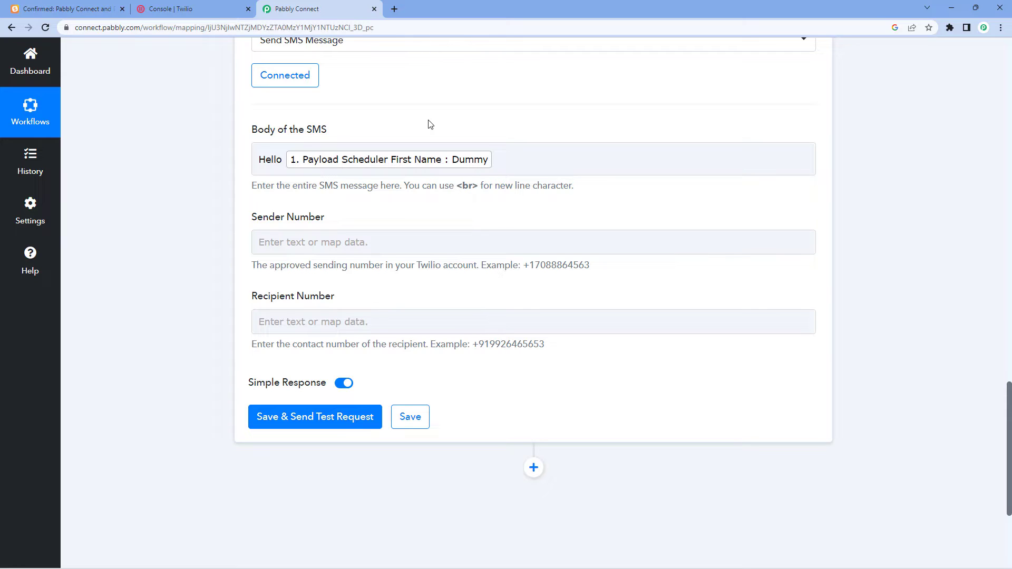
# Add a comma, then a new line 'Your [Payload Summary] meeting is been scheduled on'.
pyautogui.click(511, 156)
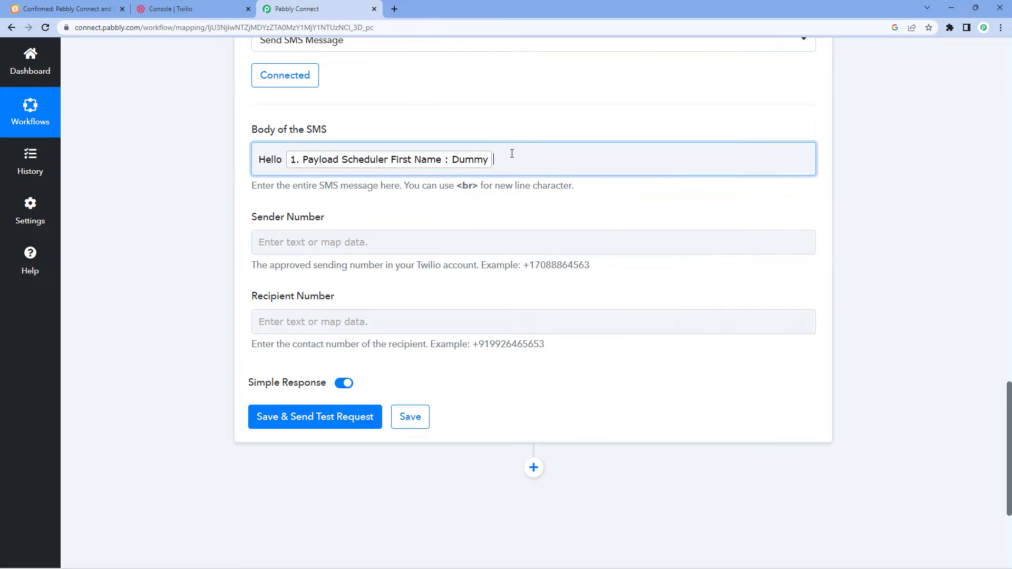
pyautogui.write(',')
pyautogui.press('Return')
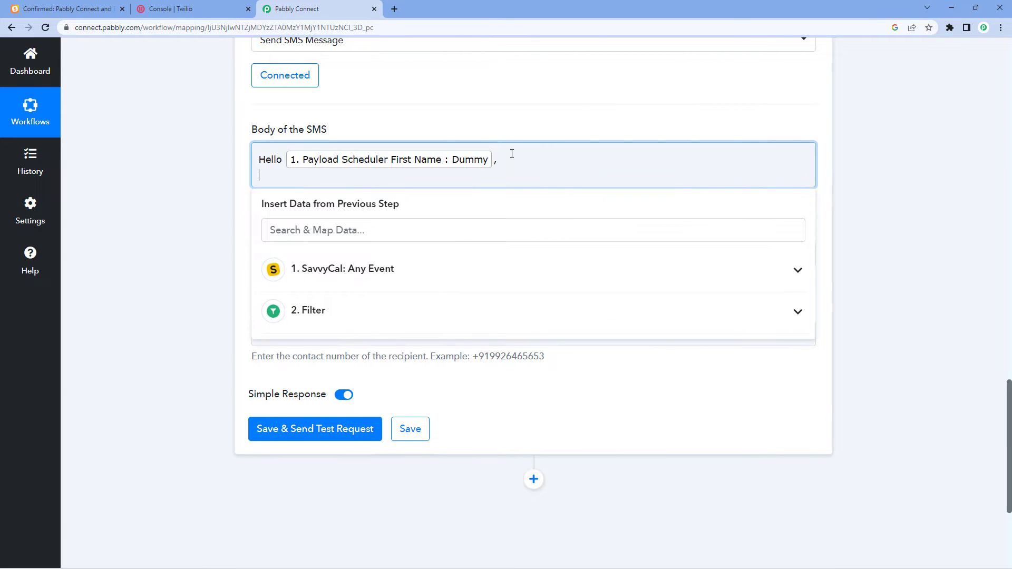
pyautogui.write('Your')
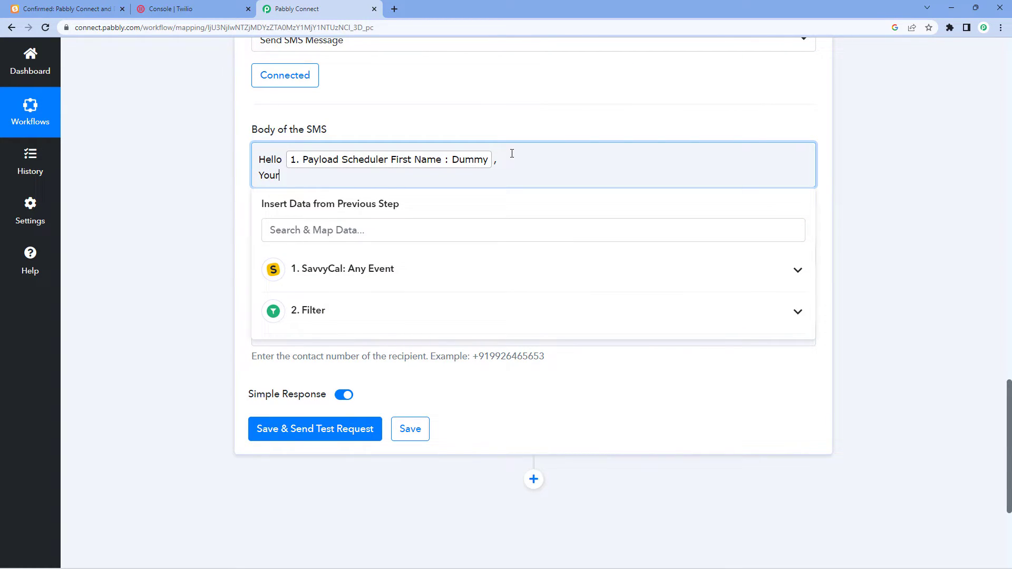
pyautogui.click(354, 279)
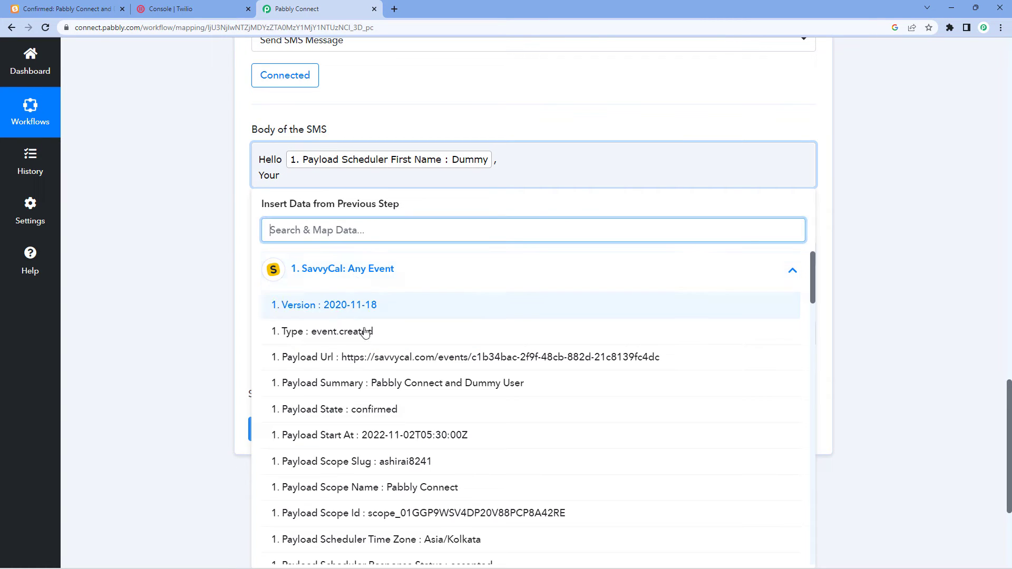
pyautogui.click(384, 384)
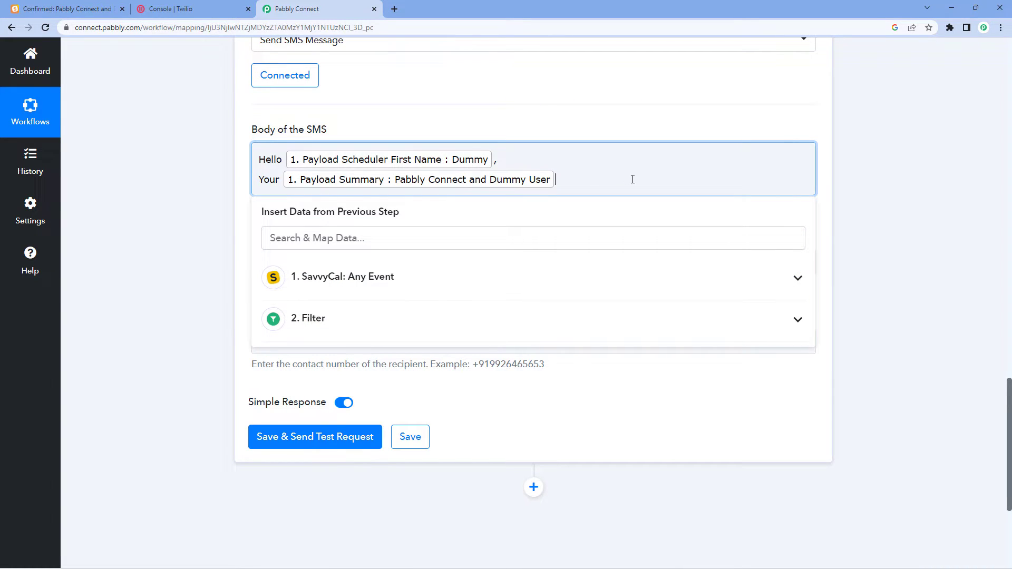
pyautogui.write('meeting isbeen scheduled on')
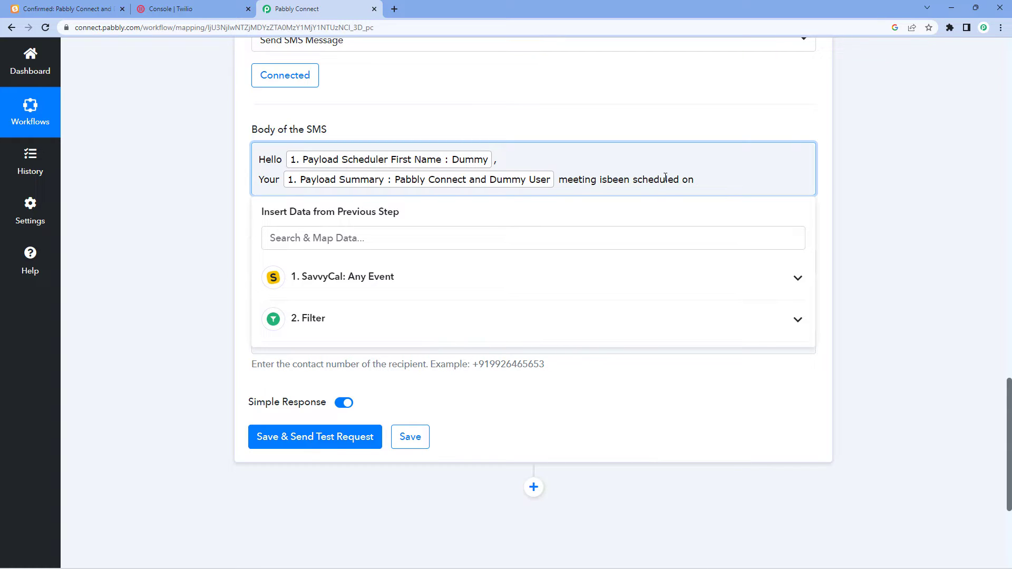
pyautogui.click(610, 178)
pyautogui.scroll(10, 701, 118)
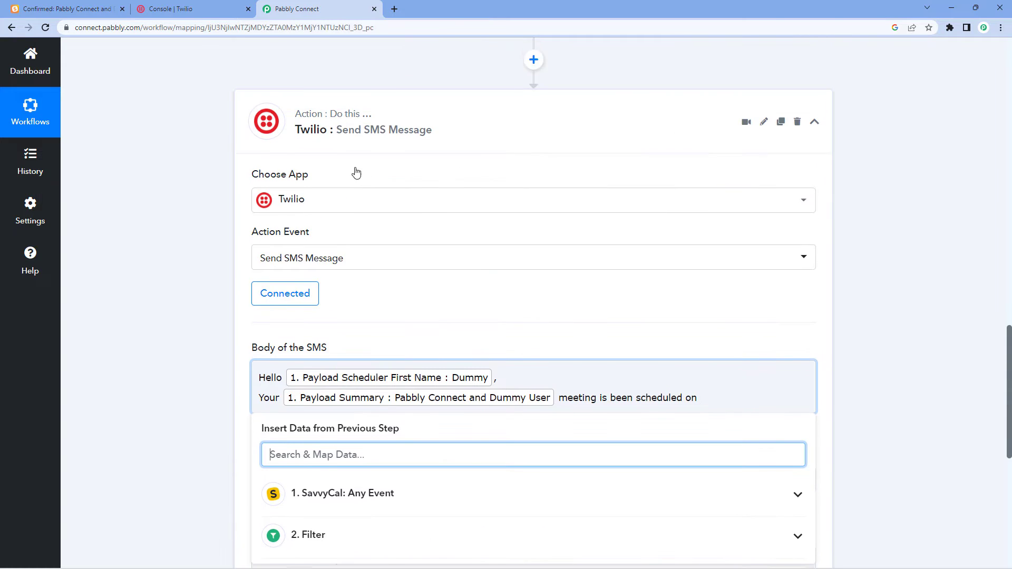
pyautogui.scroll(8, 409, 101)
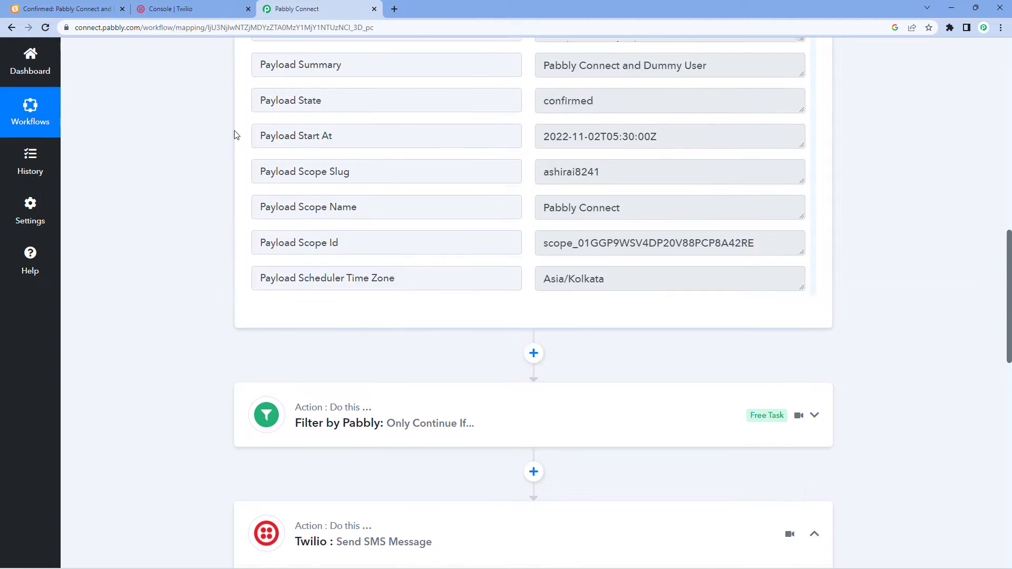
pyautogui.scroll(1, 162, 179)
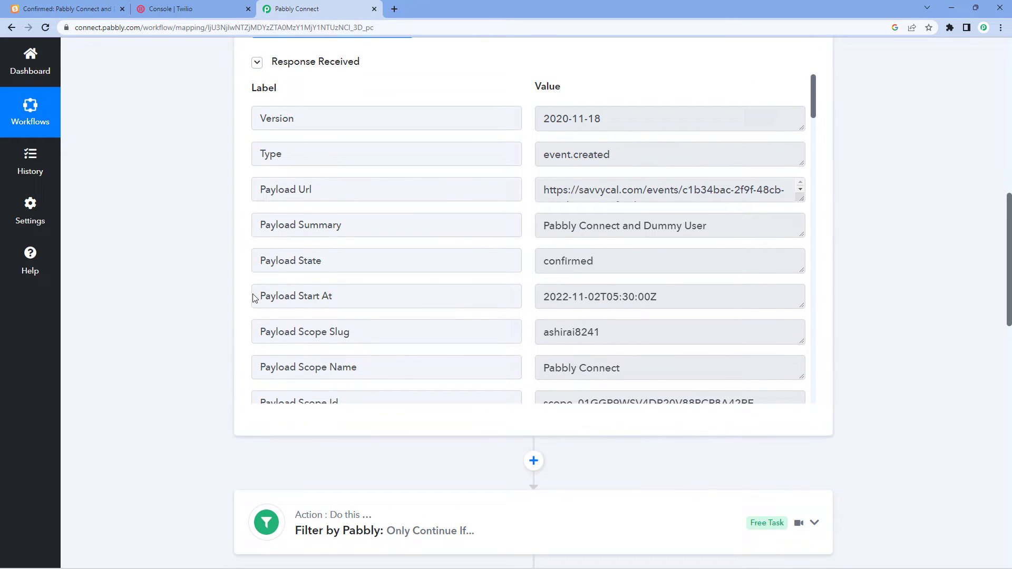
pyautogui.tripleClick(349, 293)
pyautogui.click(554, 299)
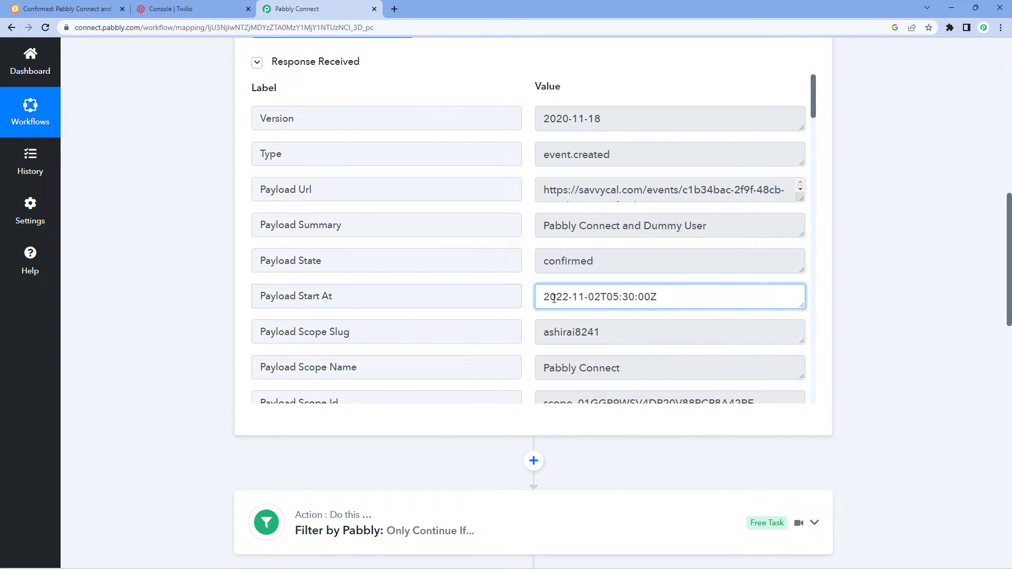
pyautogui.moveTo(553, 300); pyautogui.dragTo(666, 314)
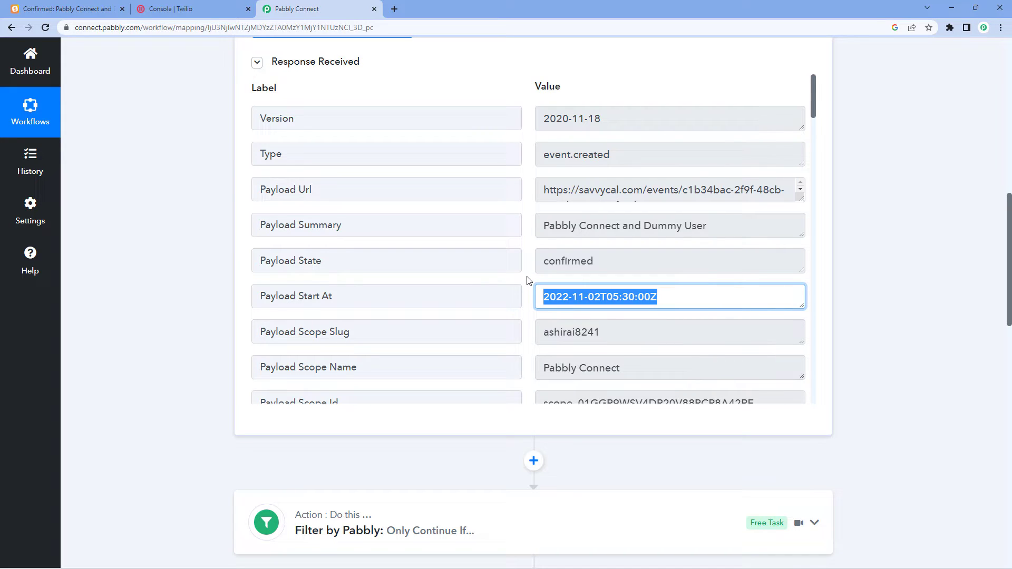
pyautogui.moveTo(554, 299); pyautogui.dragTo(661, 307)
pyautogui.click(660, 301)
pyautogui.moveTo(654, 297); pyautogui.dragTo(536, 296)
pyautogui.click(527, 296)
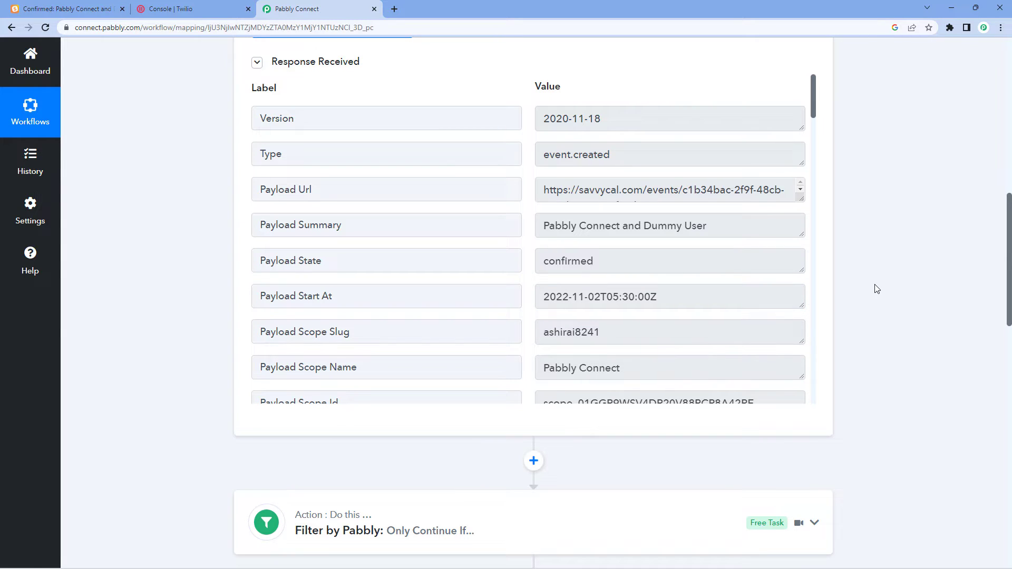
pyautogui.scroll(-3, 877, 289)
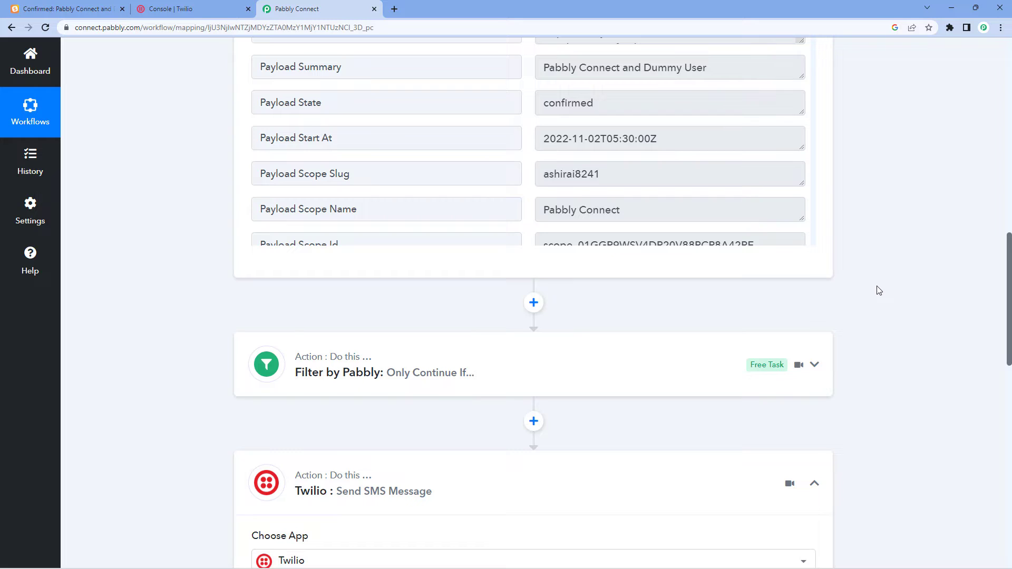
pyautogui.scroll(-1, 863, 294)
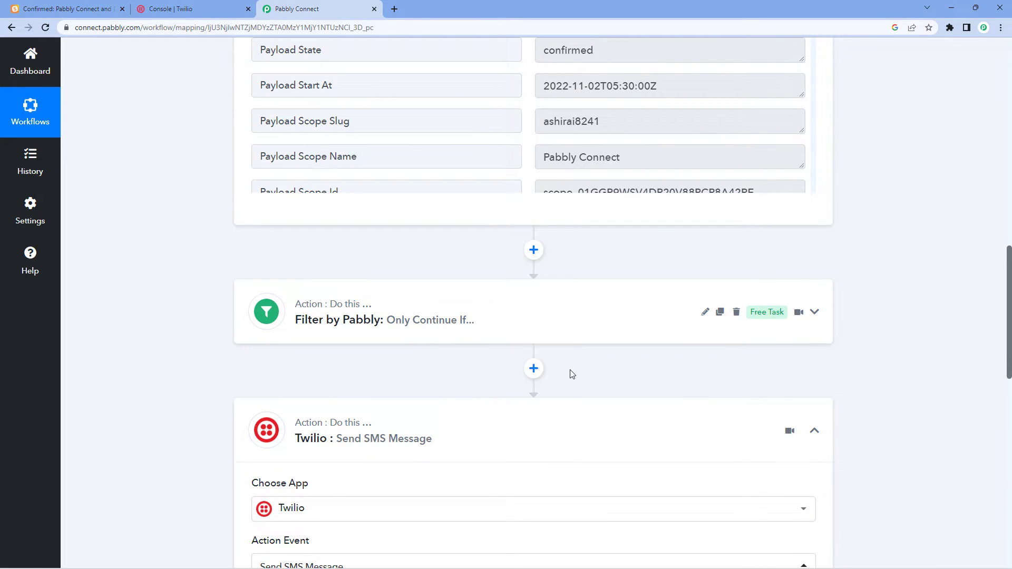
# Add a new step between Filter and Twilio using the Date/Time Formatter app.
pyautogui.click(534, 369)
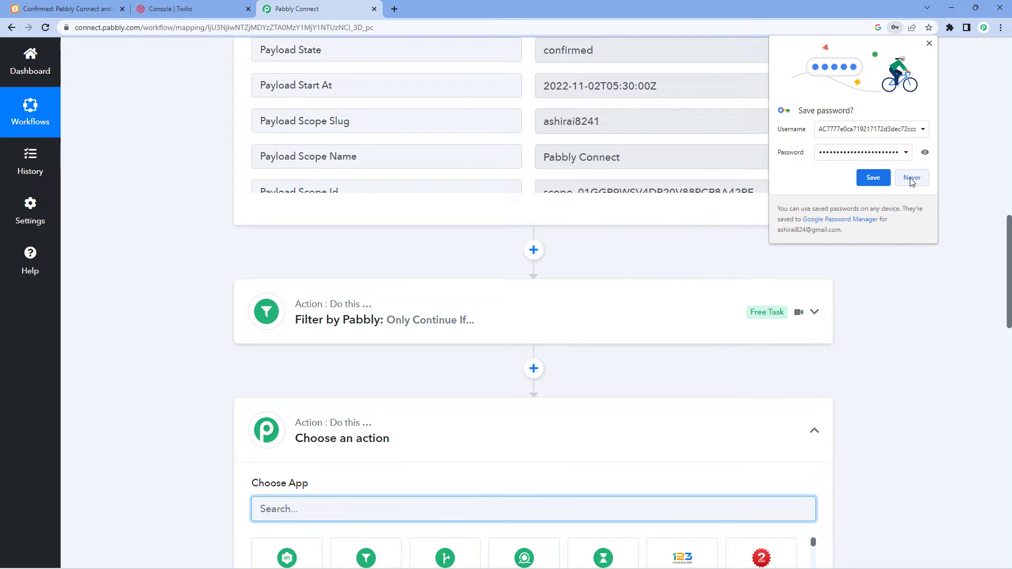
pyautogui.click(911, 178)
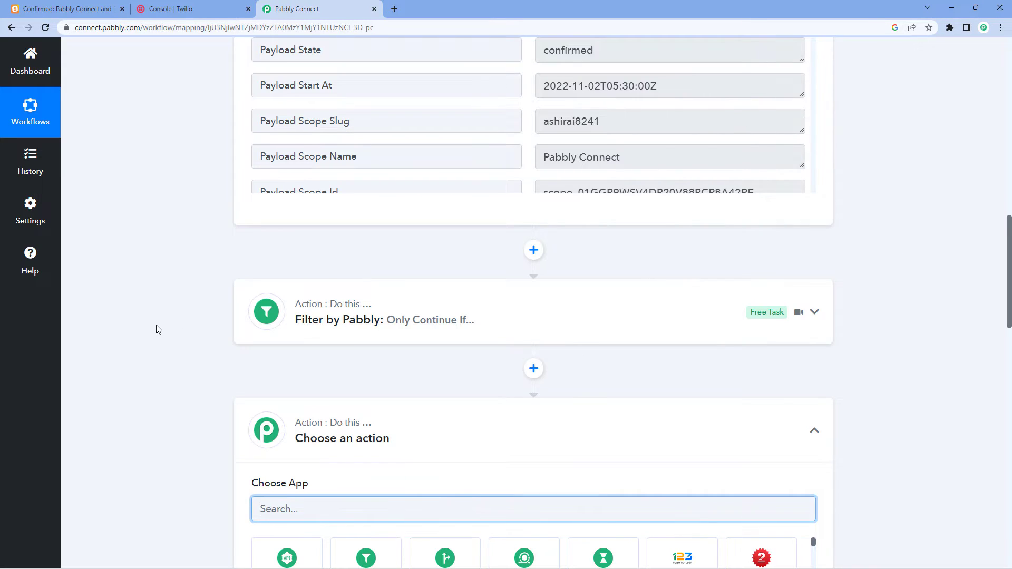
pyautogui.scroll(-4, 156, 330)
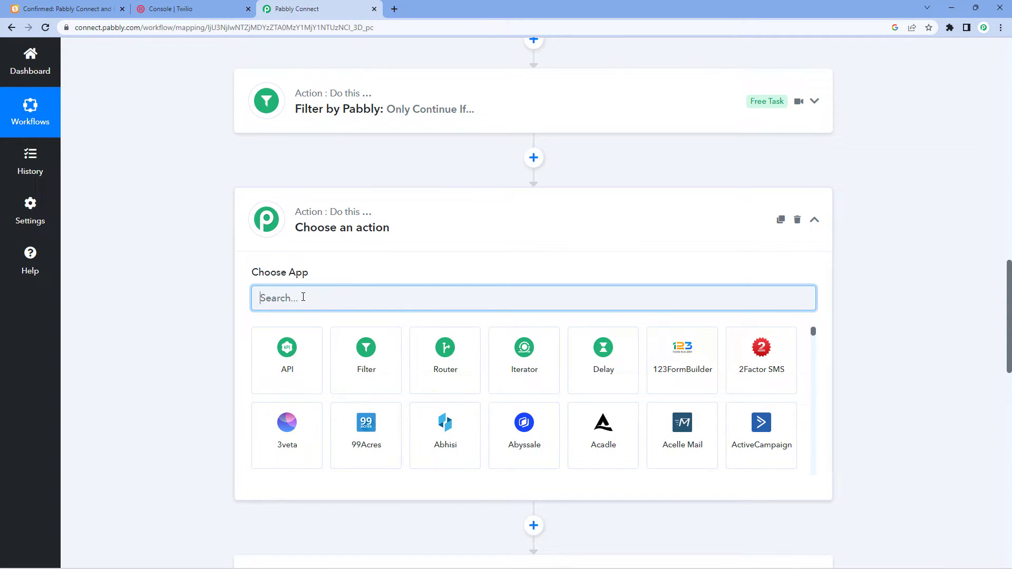
pyautogui.write('Date')
pyautogui.click(231, 322)
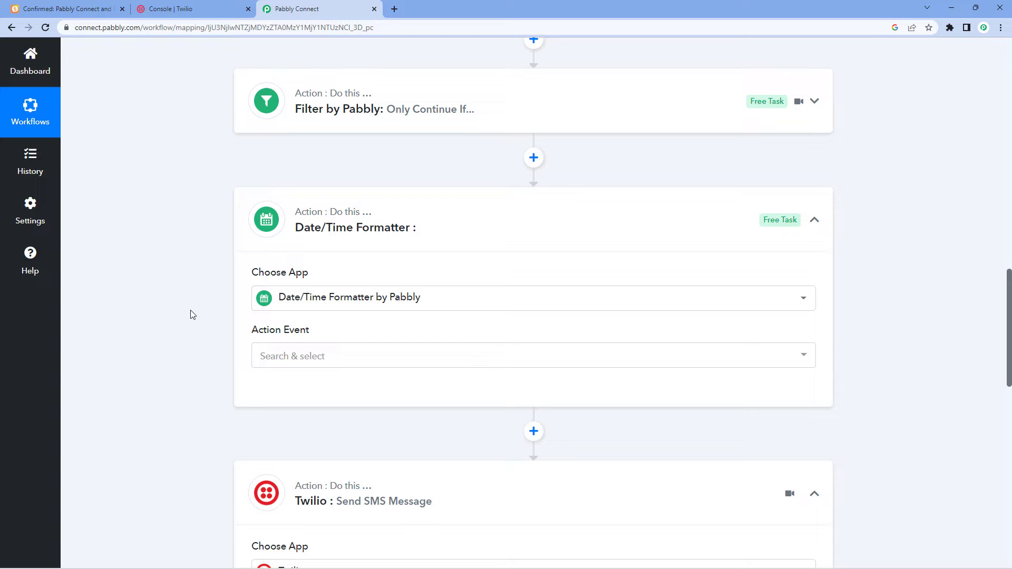
# Set the formatter's action event to Format Date with Time Zone and connect it.
pyautogui.scroll(-1, 194, 314)
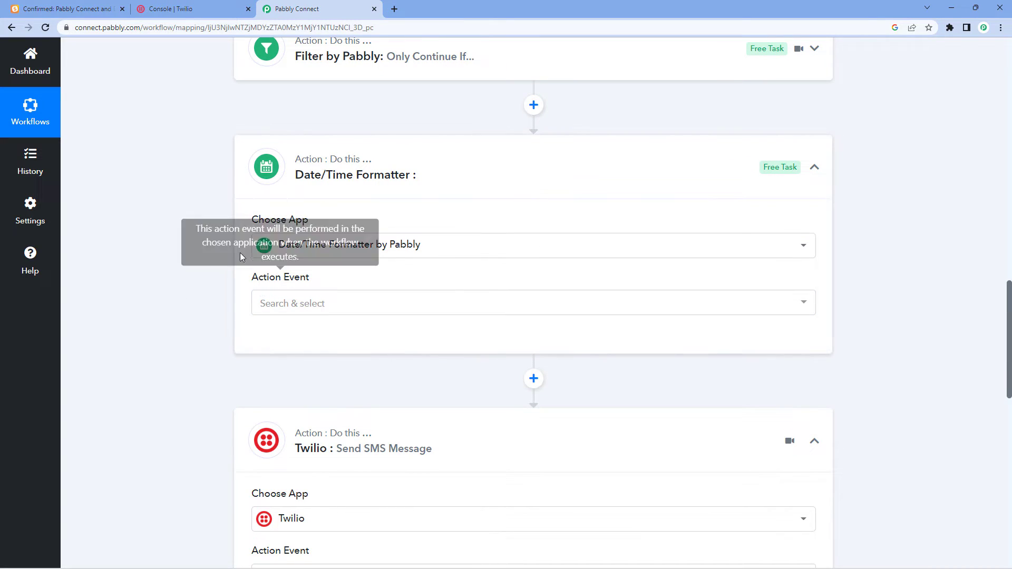
pyautogui.scroll(-2, 258, 231)
pyautogui.scroll(1, 346, 185)
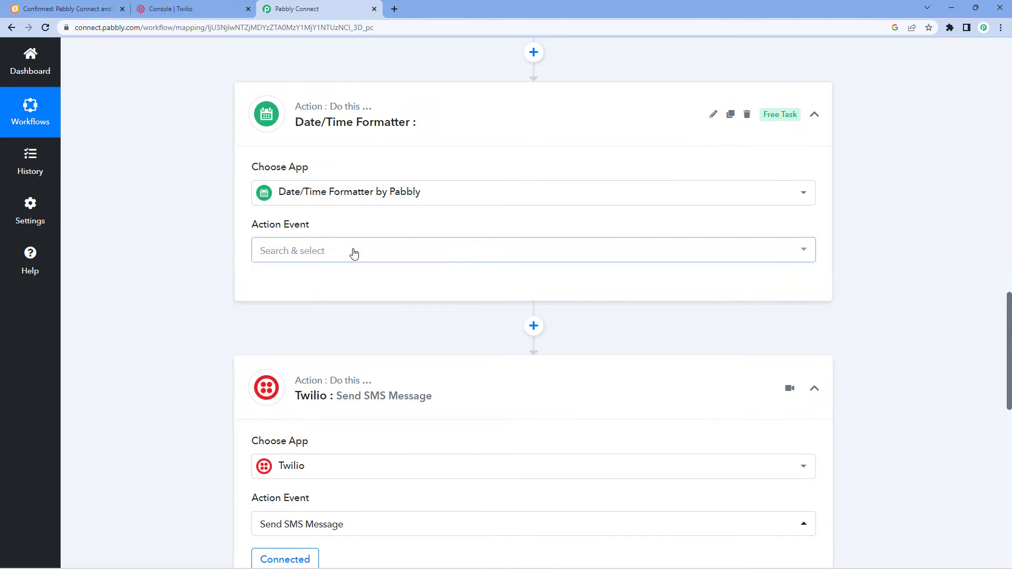
pyautogui.click(354, 253)
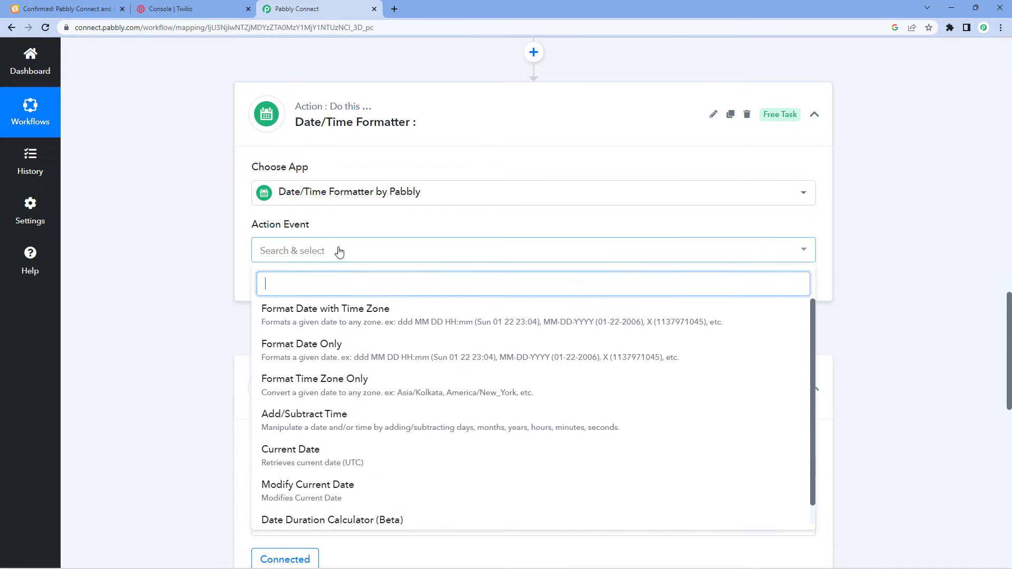
pyautogui.click(304, 311)
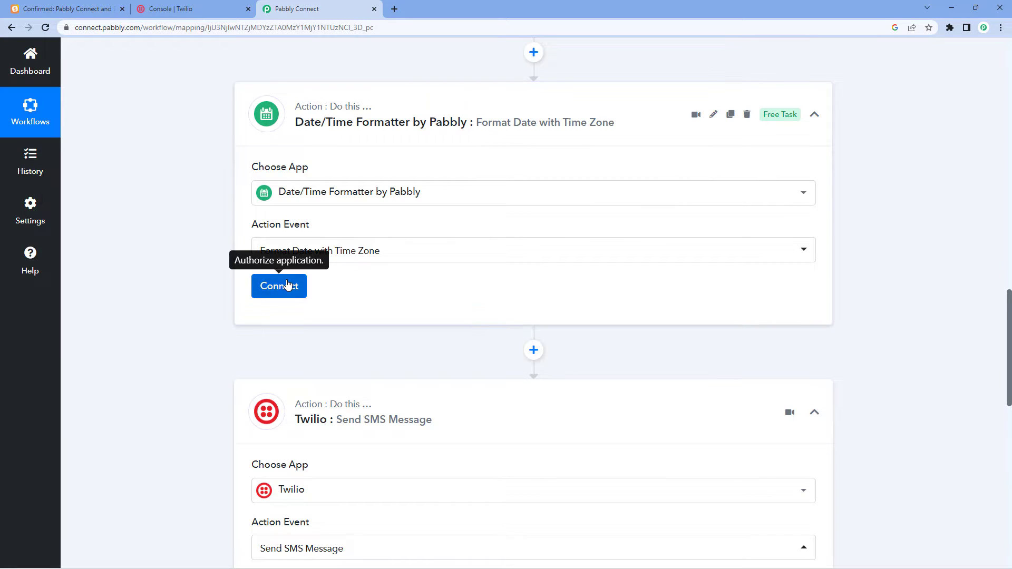
pyautogui.click(289, 285)
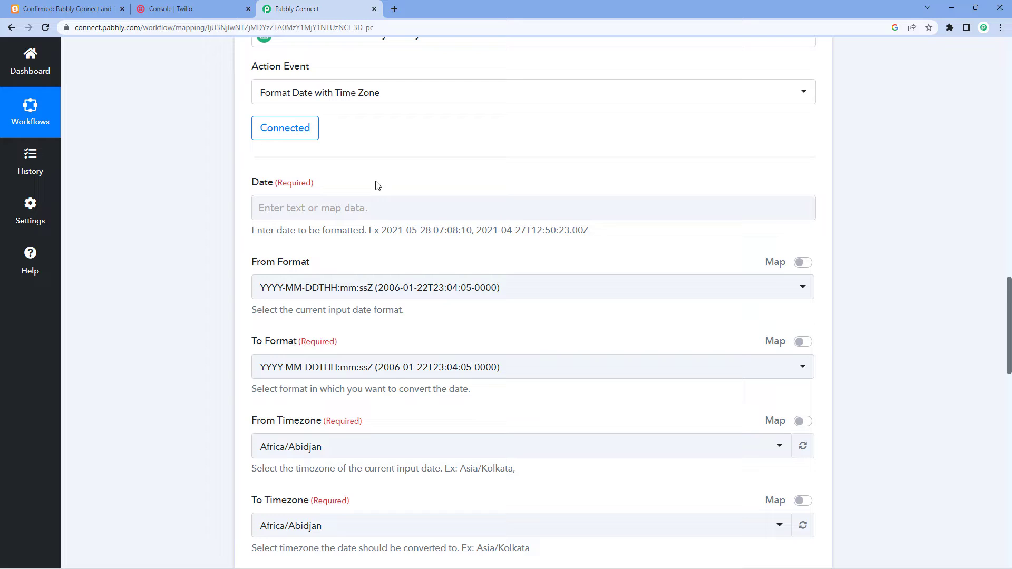
# Map the trigger's Payload Start At (2022-11-02T05:30:00Z) into the formatter's Date field.
pyautogui.scroll(9, 378, 185)
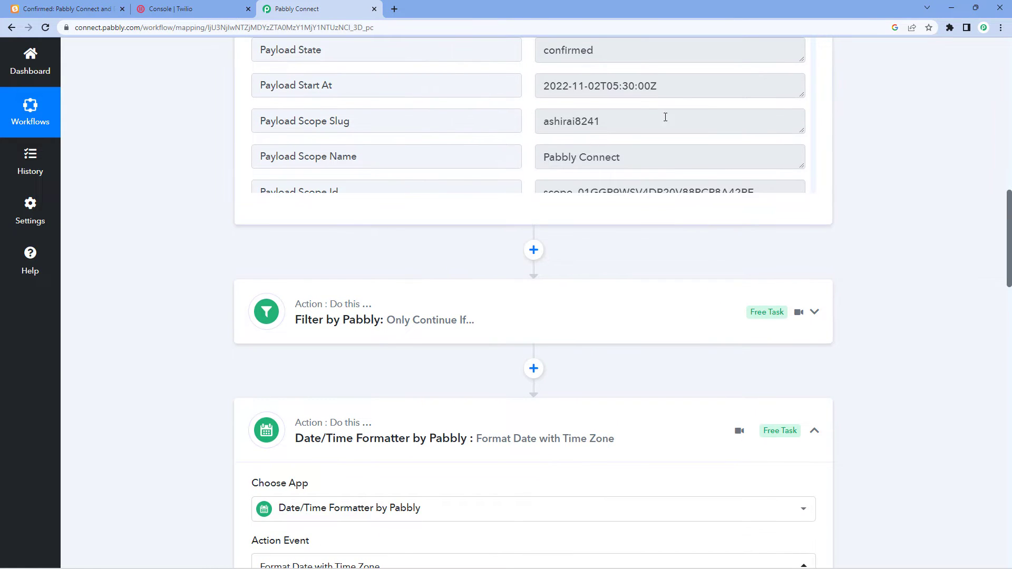
pyautogui.moveTo(690, 86); pyautogui.dragTo(500, 76)
pyautogui.scroll(2, 165, 183)
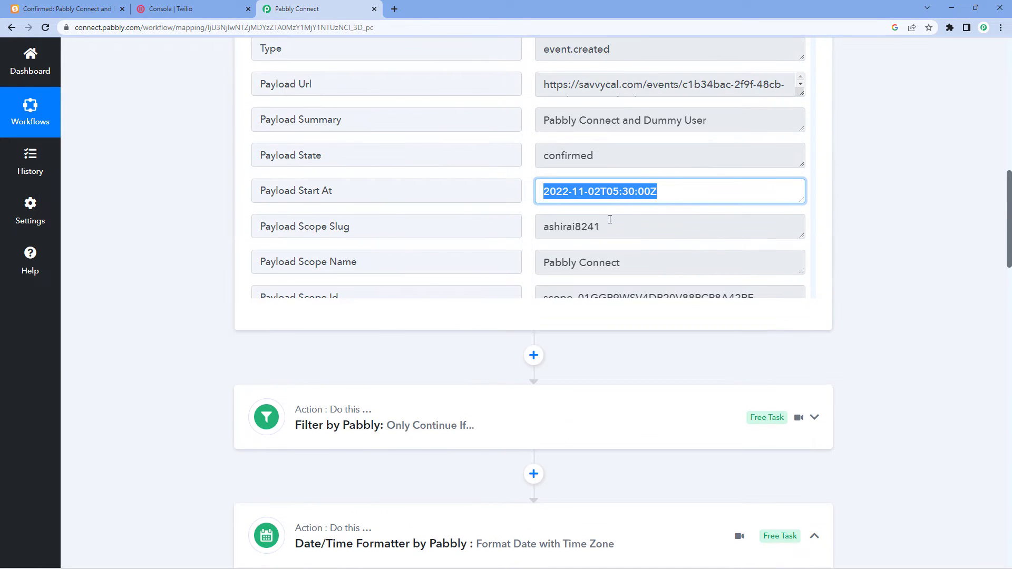
pyautogui.scroll(-11, 179, 203)
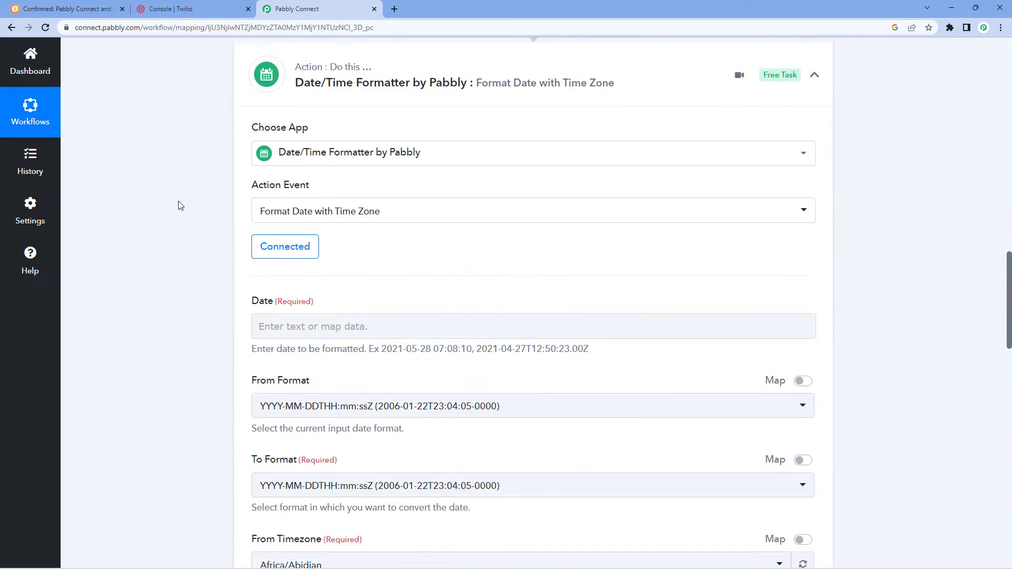
pyautogui.click(278, 208)
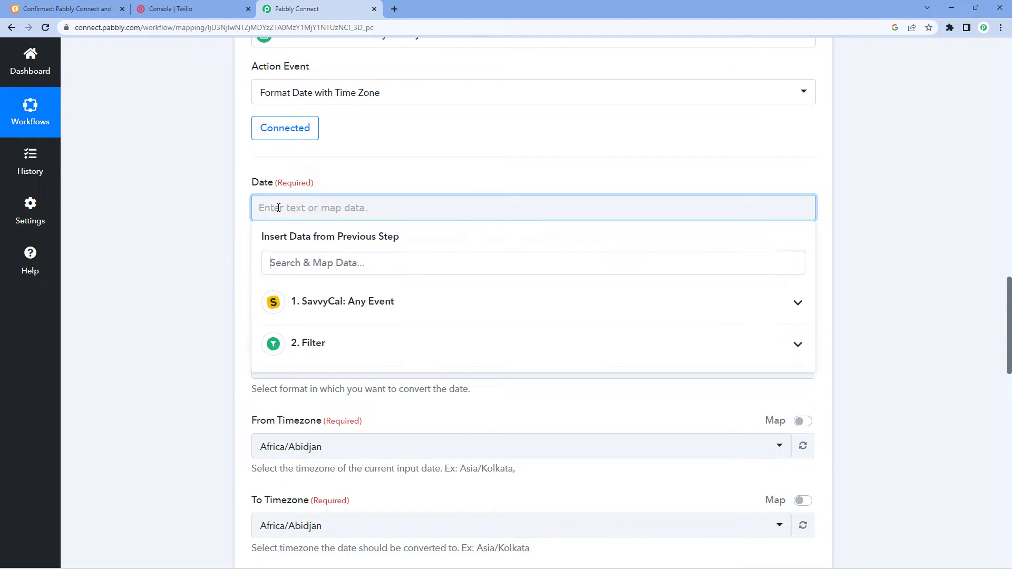
pyautogui.click(362, 301)
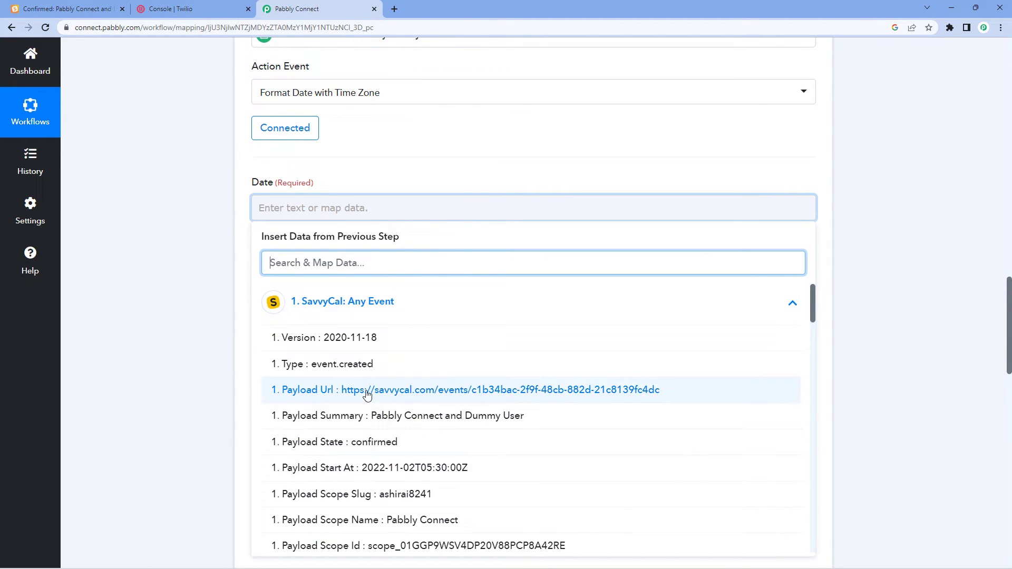
pyautogui.click(362, 471)
pyautogui.click(184, 349)
# Set From Format to YYYY-MM-DDTHH:mm:ssZ.
pyautogui.scroll(-1, 272, 224)
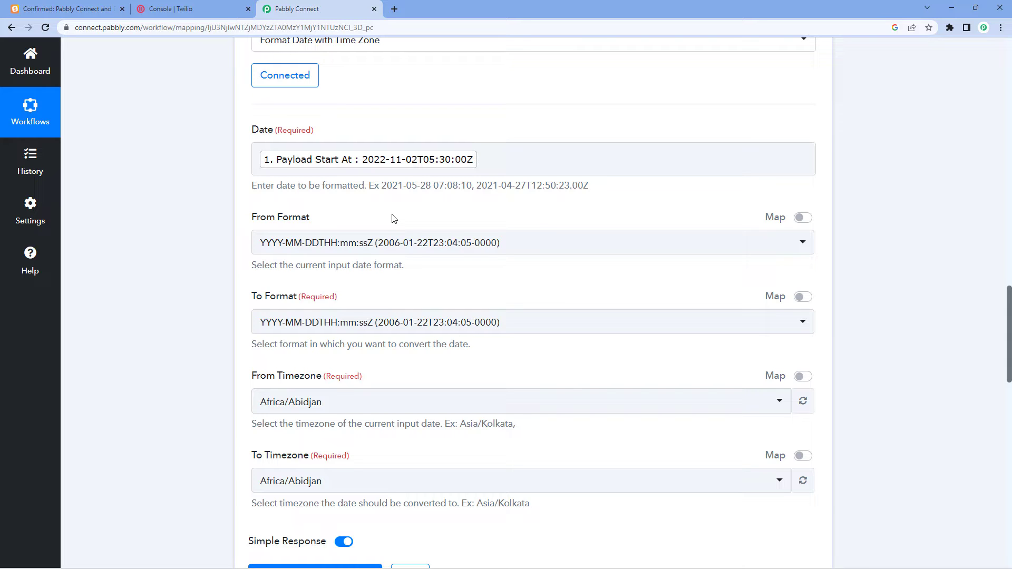
pyautogui.click(372, 242)
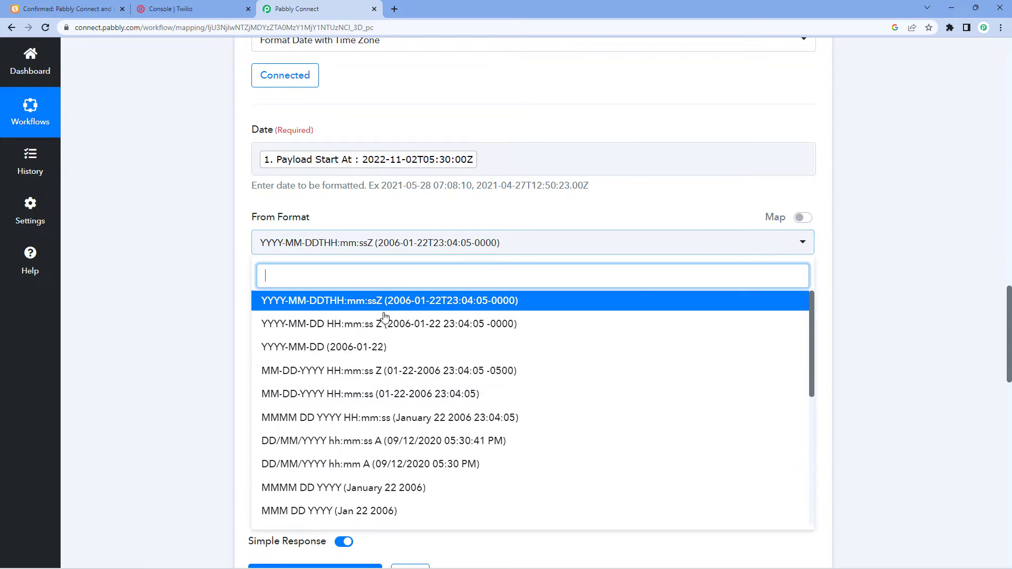
pyautogui.scroll(-5, 430, 337)
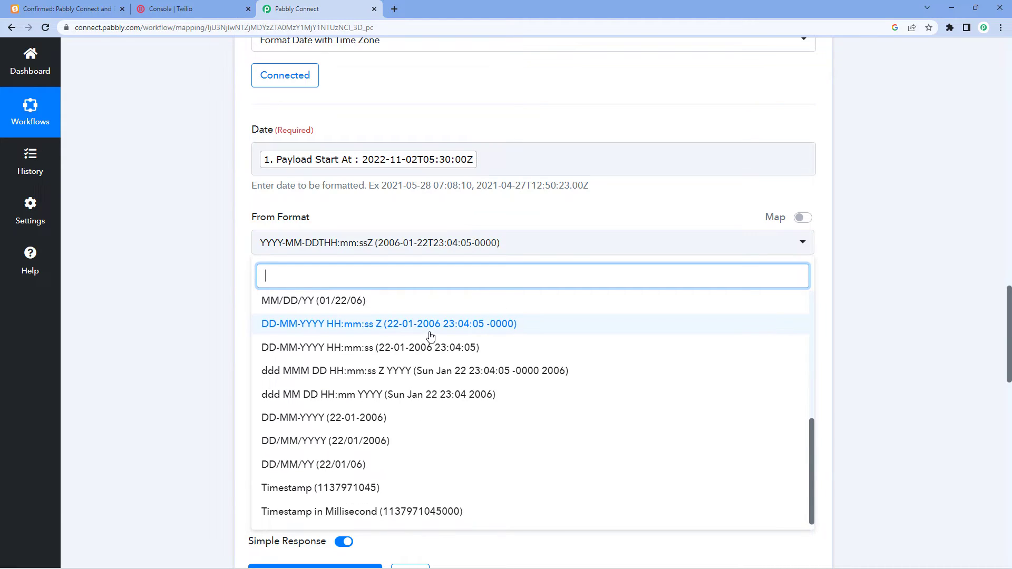
pyautogui.scroll(4, 431, 337)
pyautogui.scroll(2, 431, 337)
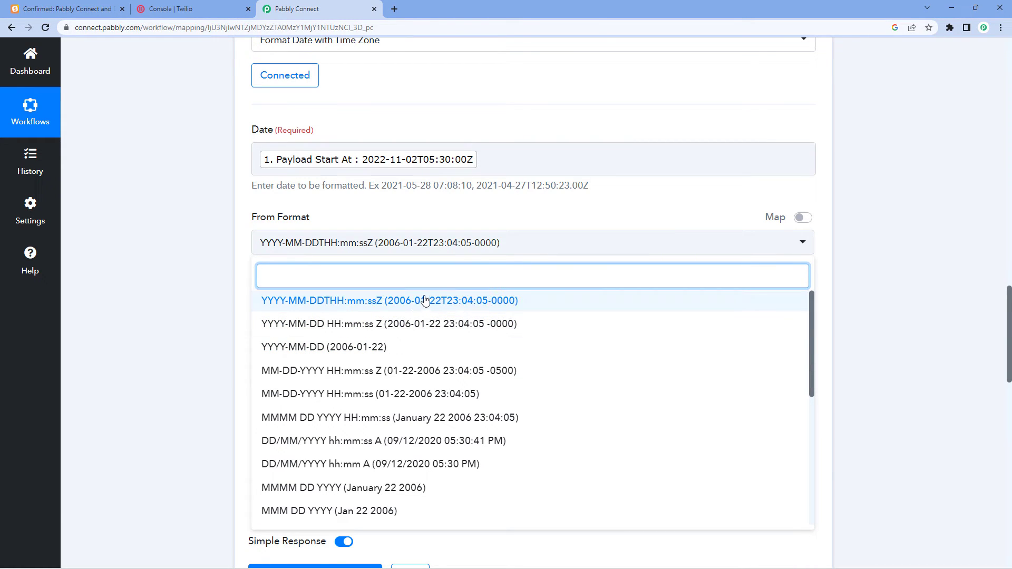
pyautogui.click(328, 304)
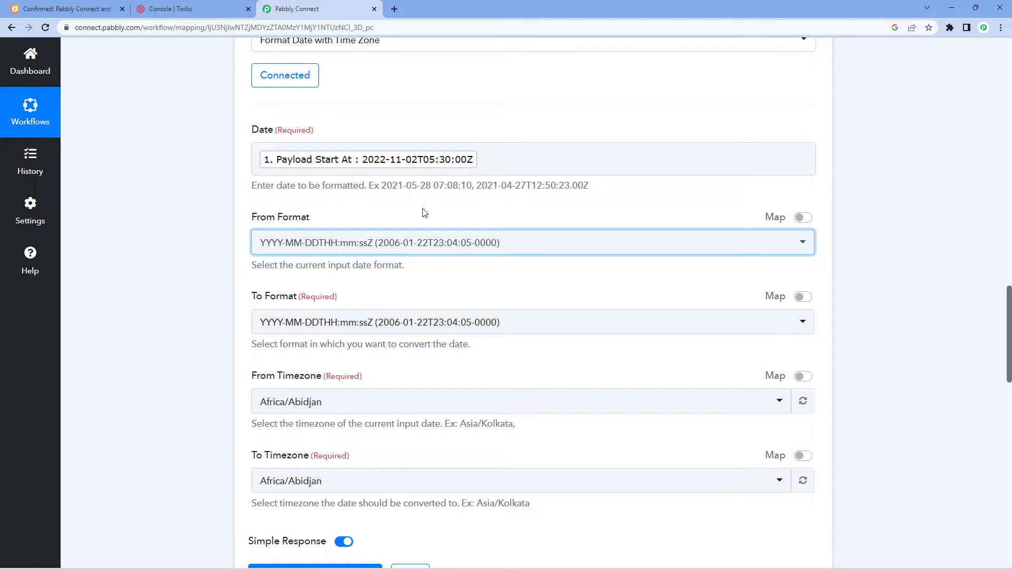
pyautogui.scroll(-1, 425, 212)
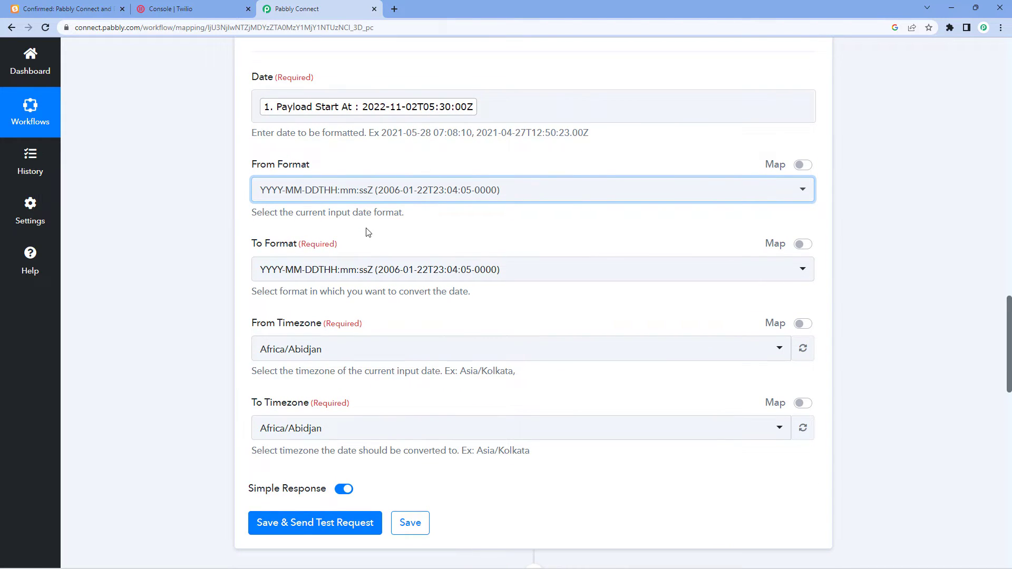
# Set To Format to DD/MM/YYYY hh:mm:ss A.
pyautogui.click(388, 240)
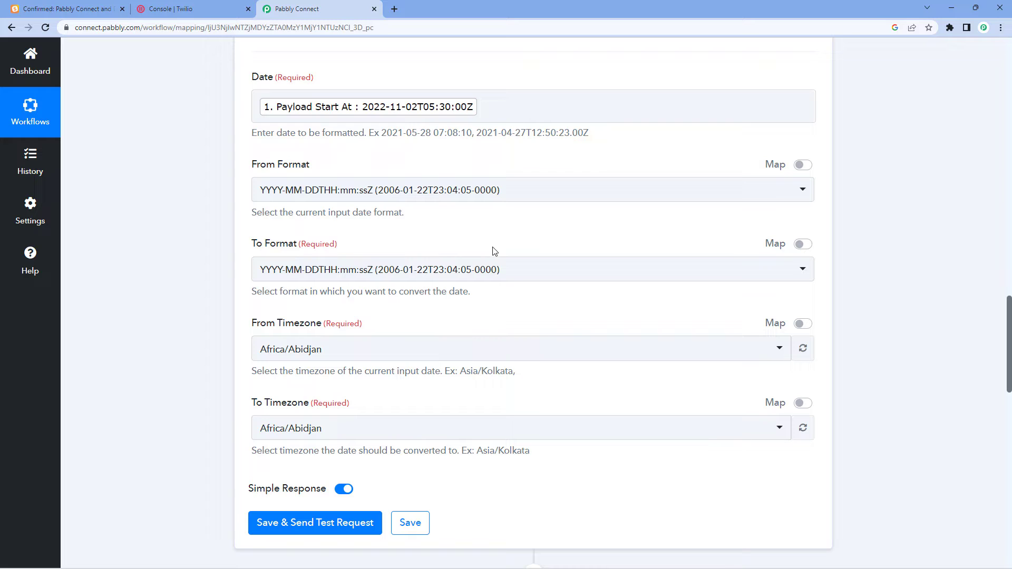
pyautogui.click(467, 275)
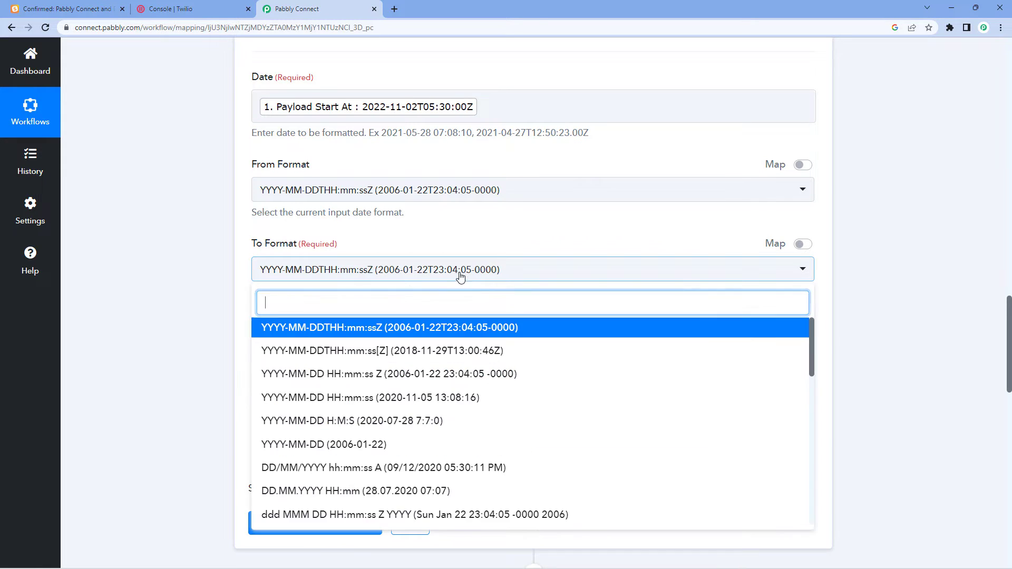
pyautogui.scroll(-2, 441, 358)
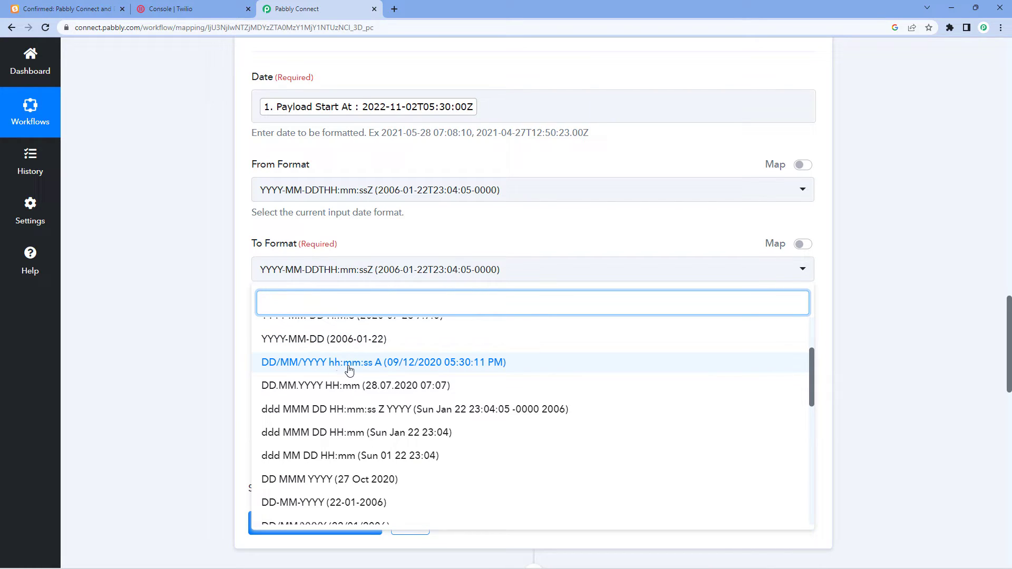
pyautogui.click(378, 366)
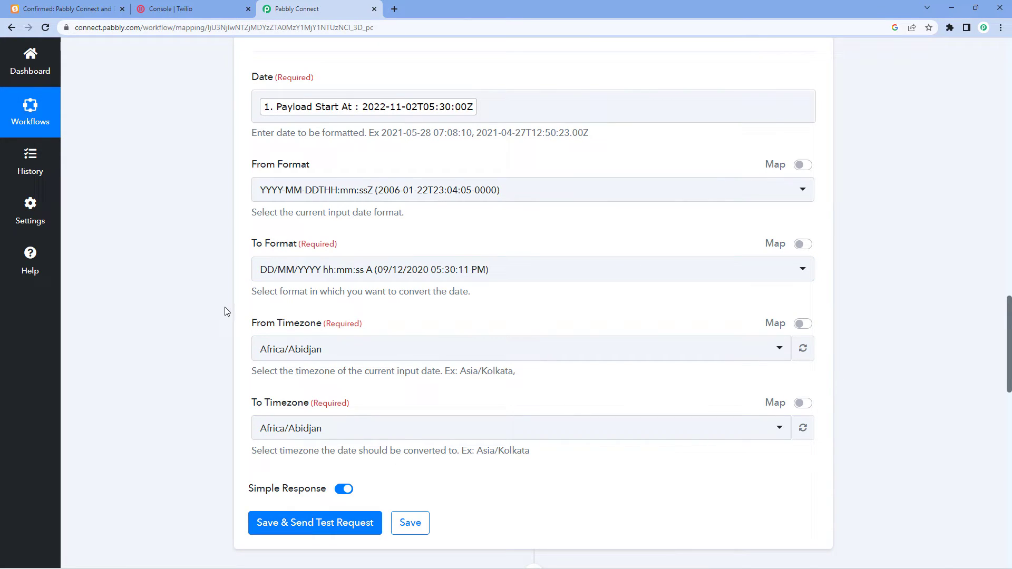
# Set From Timezone to Etc/UTC by searching 'Utc'.
pyautogui.scroll(-1, 225, 311)
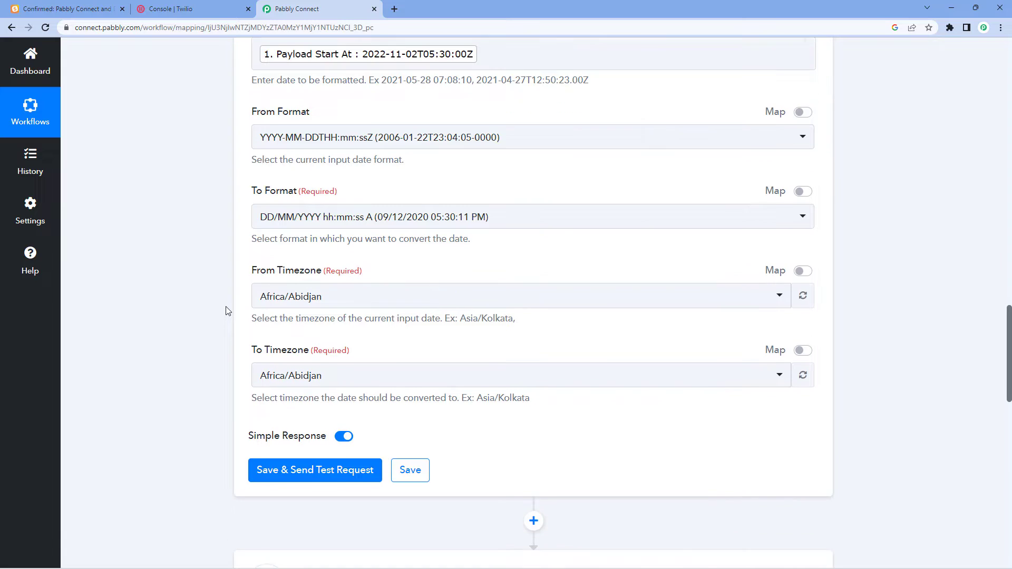
pyautogui.click(327, 296)
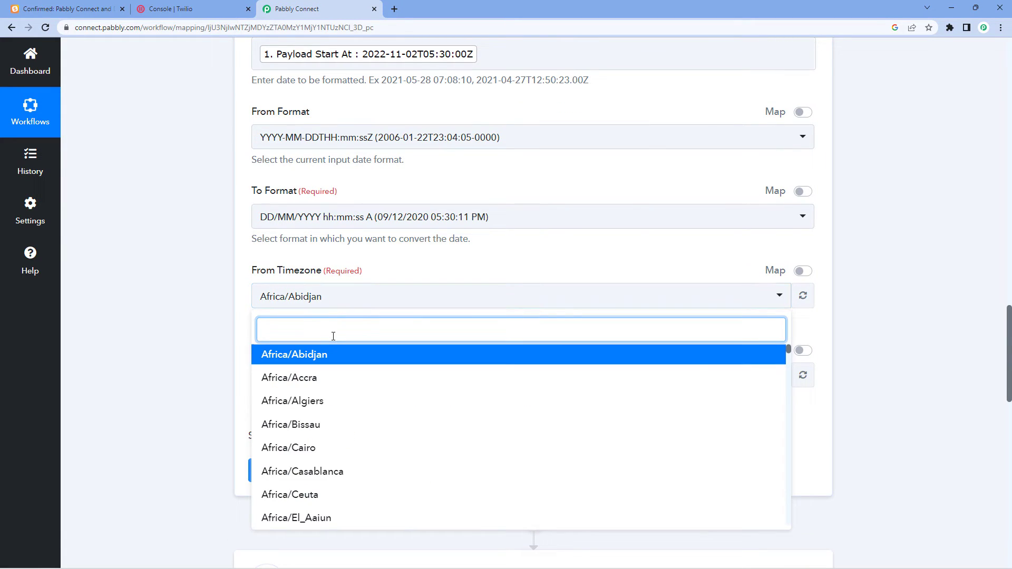
pyautogui.write('Utc')
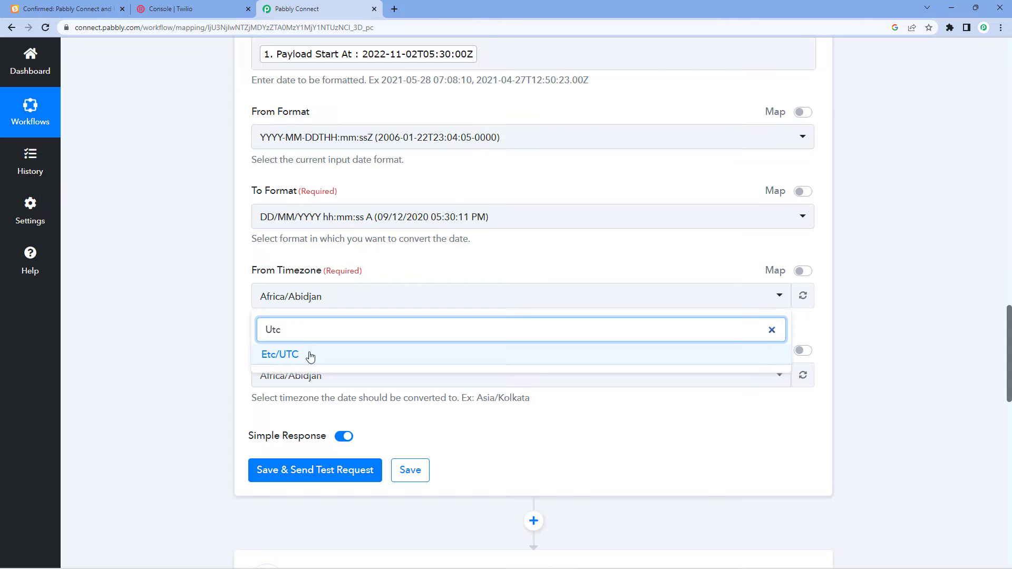
pyautogui.click(285, 354)
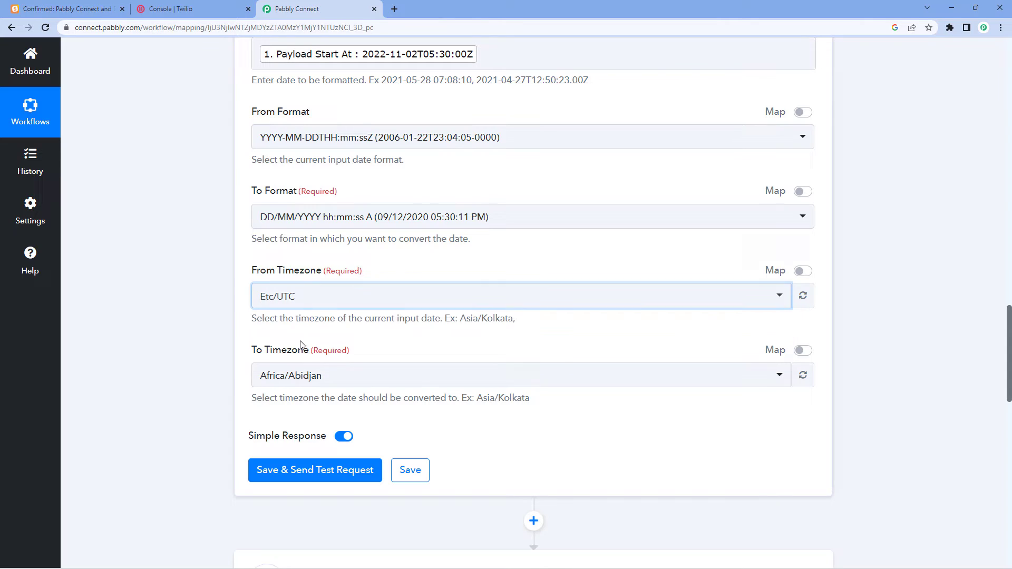
pyautogui.click(224, 306)
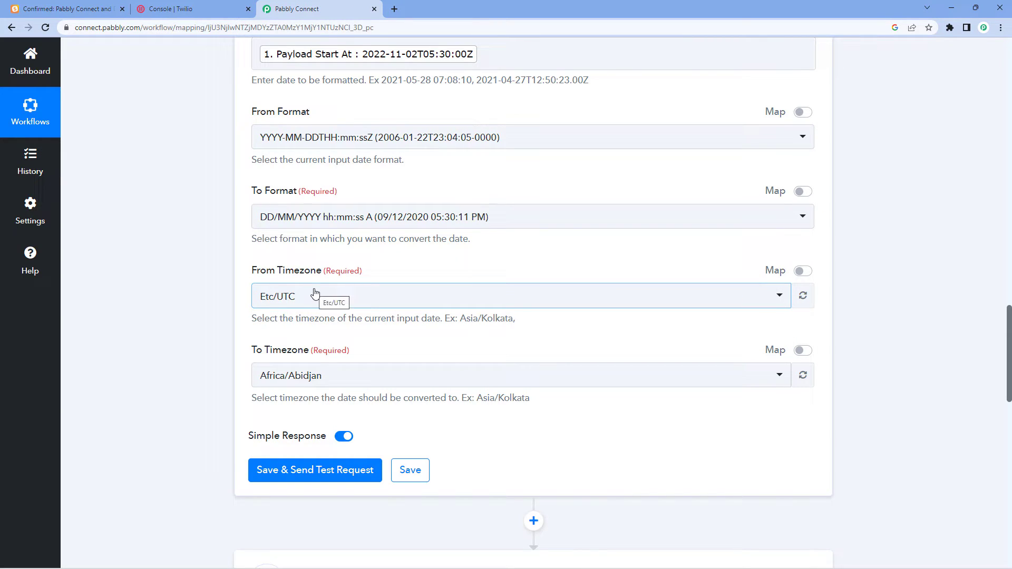
pyautogui.scroll(-1, 264, 343)
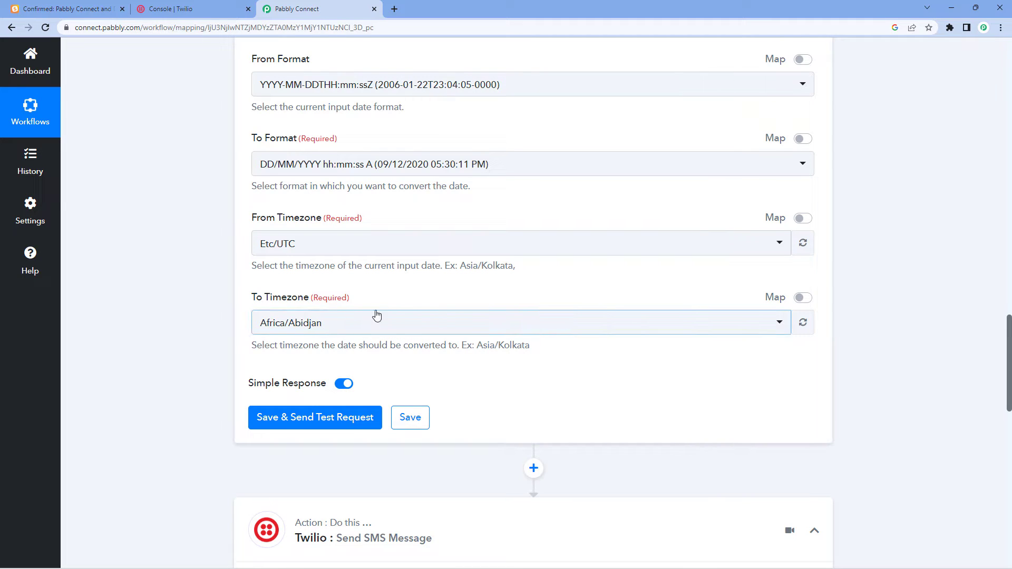
pyautogui.scroll(10, 470, 282)
# Check the scheduler time zone value Asia/Kolkata in the SavvyCal trigger data.
pyautogui.scroll(5, 473, 281)
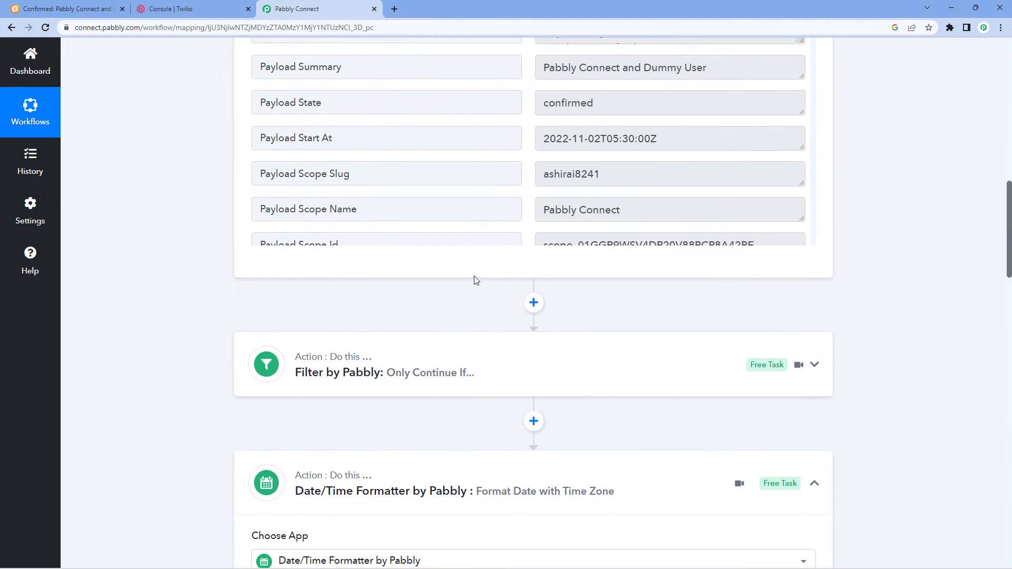
pyautogui.scroll(-1, 635, 210)
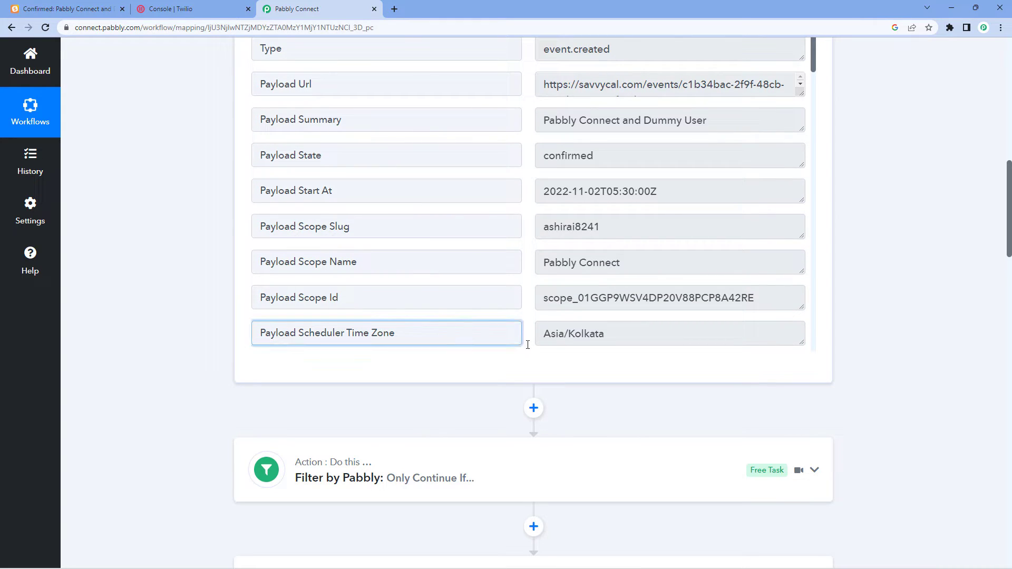
pyautogui.moveTo(626, 339); pyautogui.dragTo(524, 335)
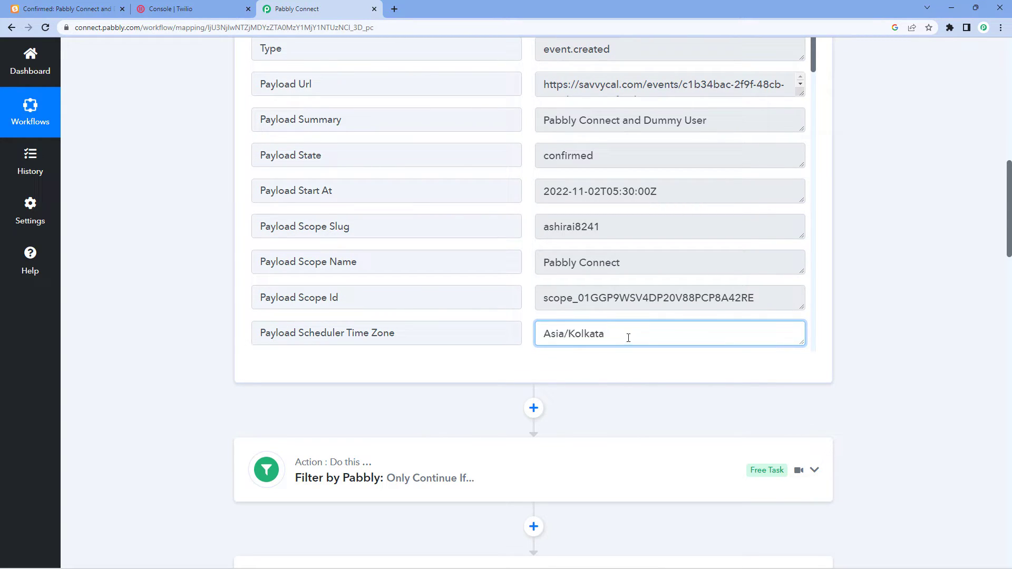
pyautogui.moveTo(628, 339); pyautogui.dragTo(402, 323)
pyautogui.scroll(-8, 222, 334)
pyautogui.scroll(-7, 222, 328)
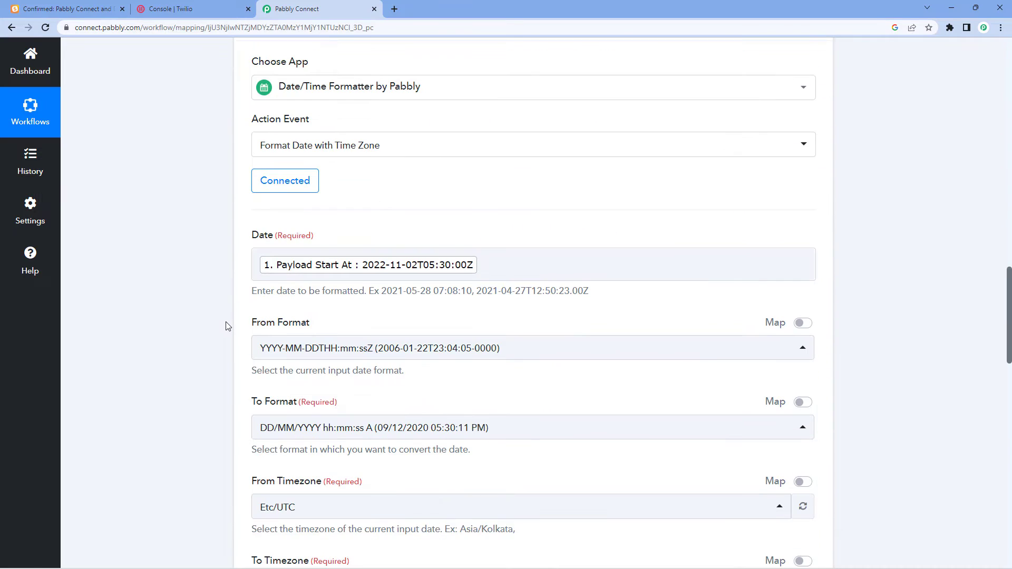
pyautogui.scroll(-1, 243, 351)
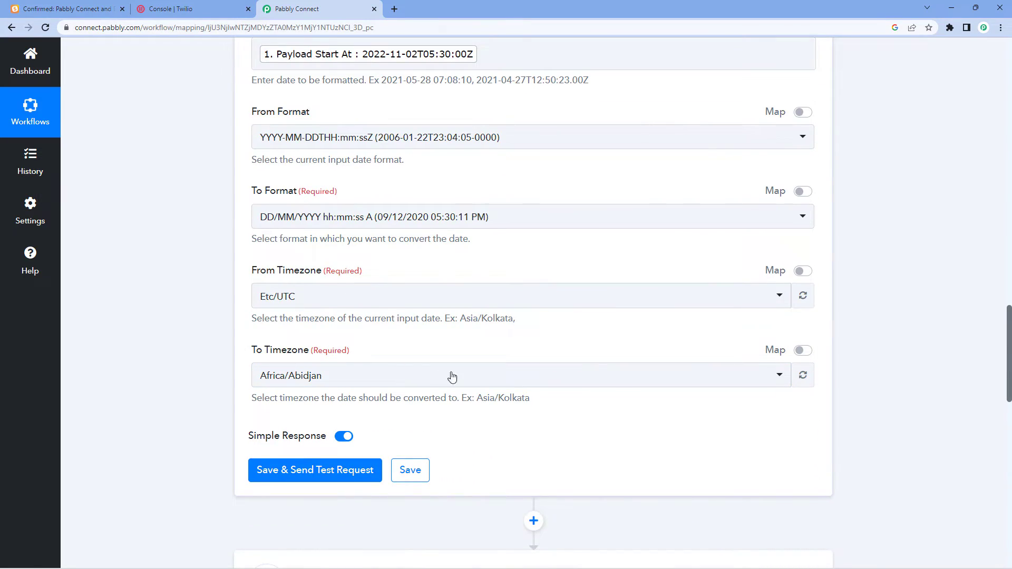
# Switch To Timezone to mapped, replace Africa/Abidjan with Payload Scheduler Time Zone.
pyautogui.click(799, 352)
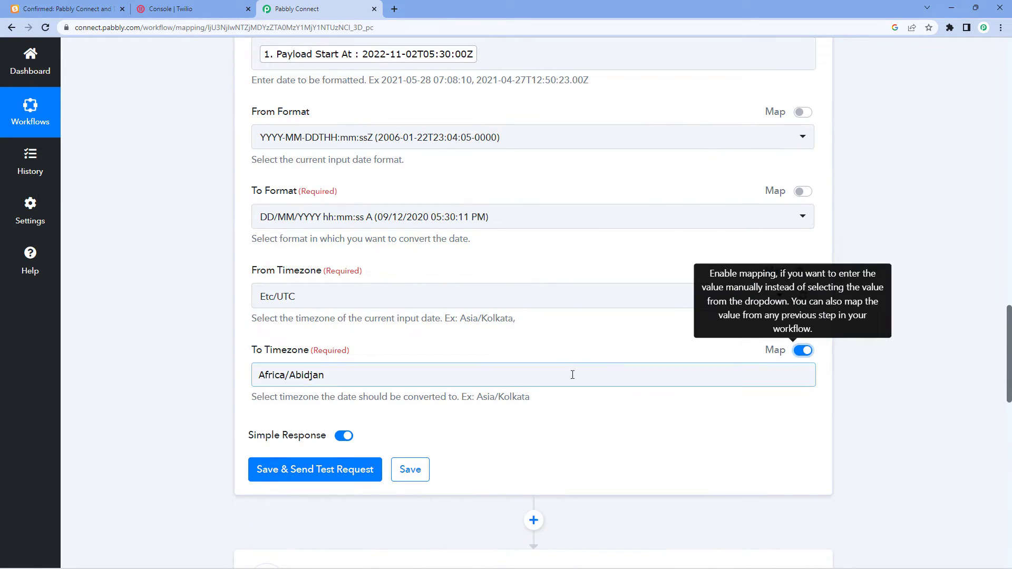
pyautogui.moveTo(571, 375); pyautogui.dragTo(226, 380)
pyautogui.press('BackSpace')
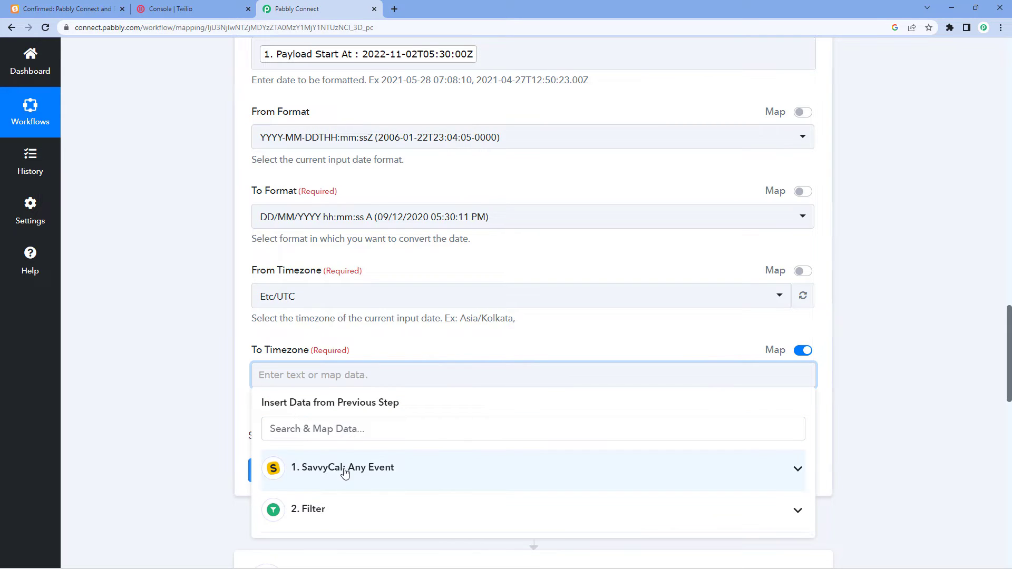
pyautogui.click(274, 467)
pyautogui.scroll(-3, 186, 400)
pyautogui.scroll(-1, 392, 423)
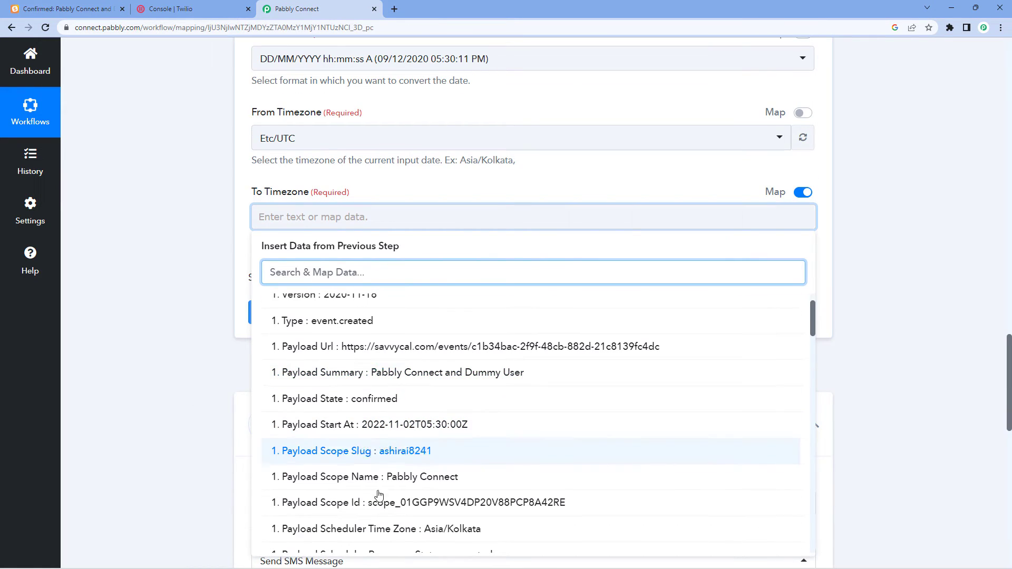
pyautogui.click(418, 530)
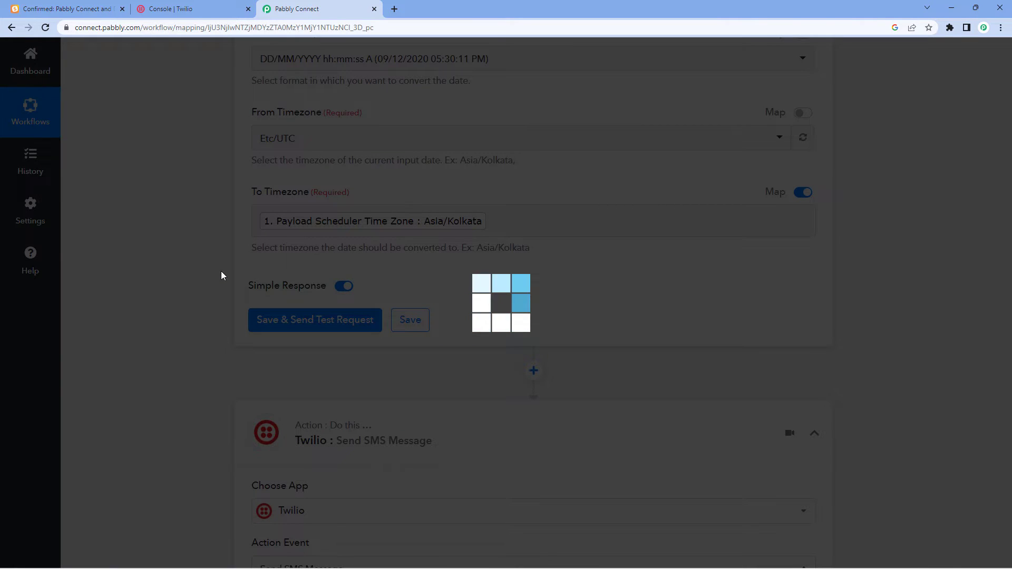
pyautogui.scroll(2, 222, 275)
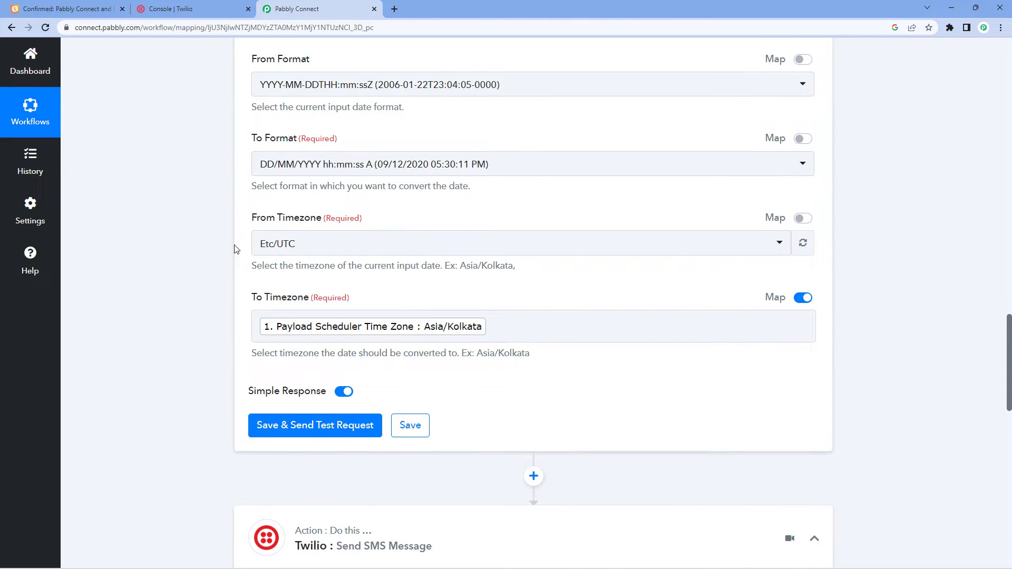
# Save and test the formatter, confirming the Result 02/11/2022 11:00:00 AM.
pyautogui.click(316, 425)
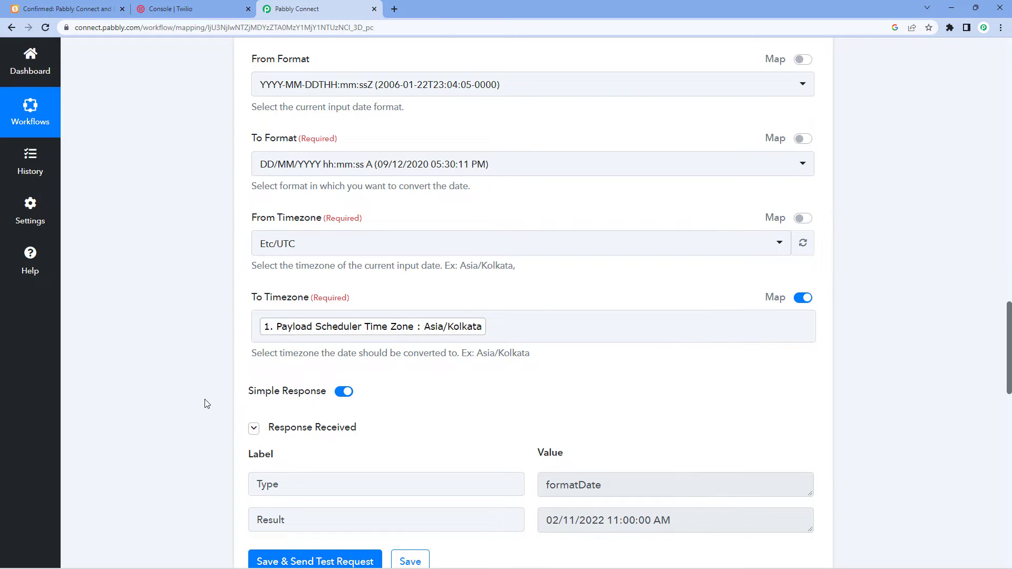
pyautogui.scroll(-1, 205, 398)
pyautogui.scroll(3, 206, 403)
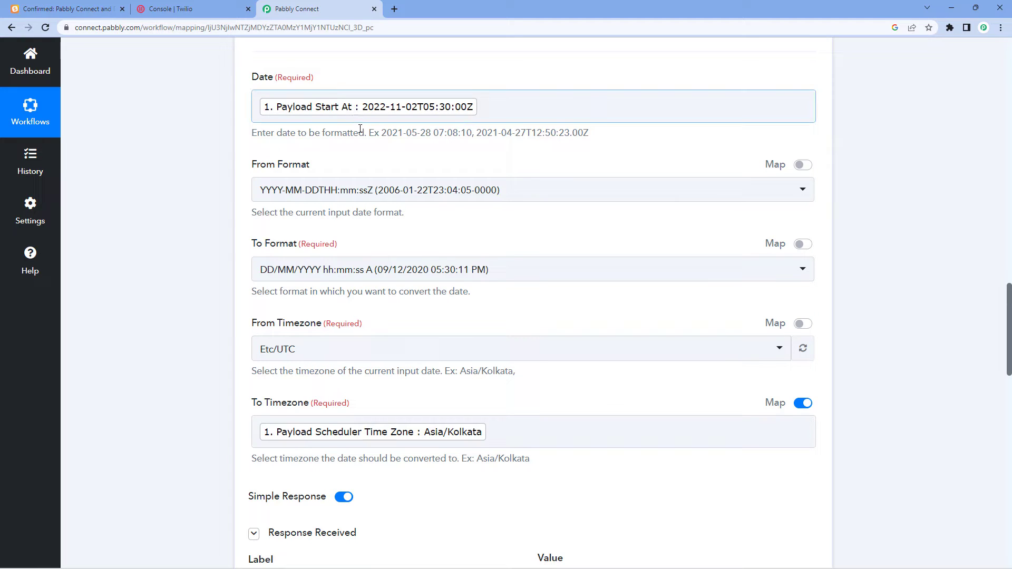
pyautogui.scroll(-5, 305, 327)
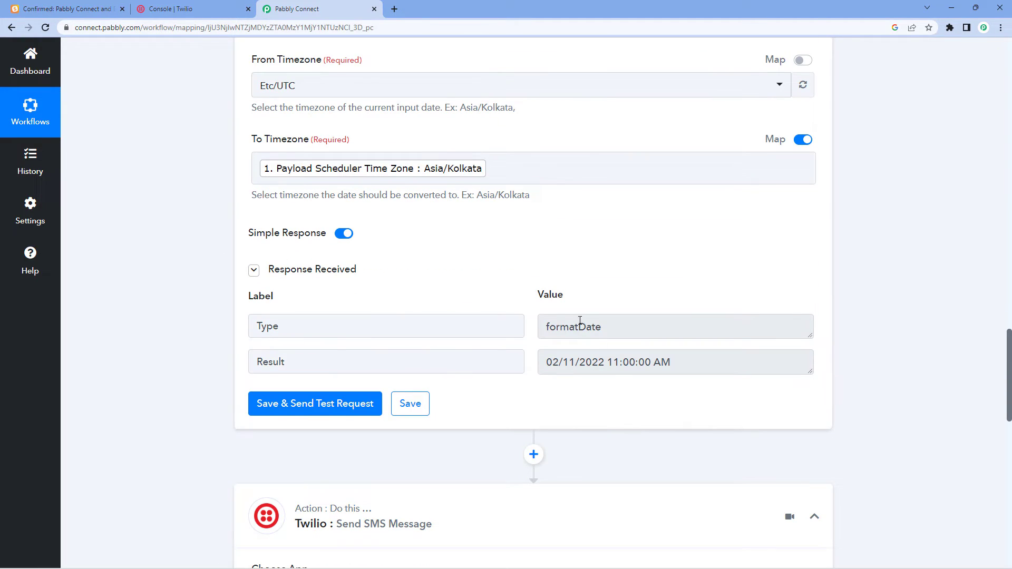
pyautogui.moveTo(677, 363); pyautogui.dragTo(534, 360)
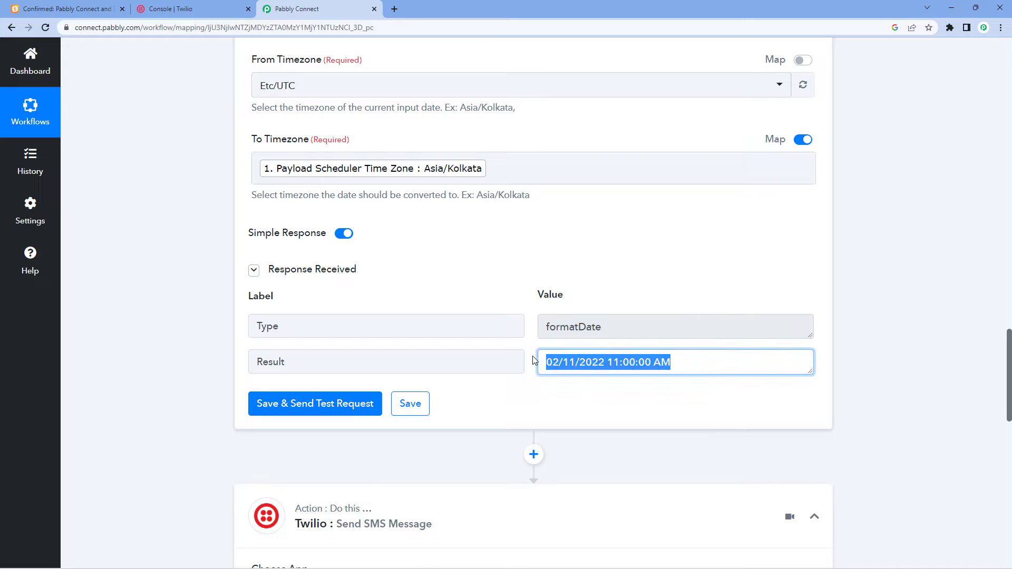
pyautogui.click(532, 360)
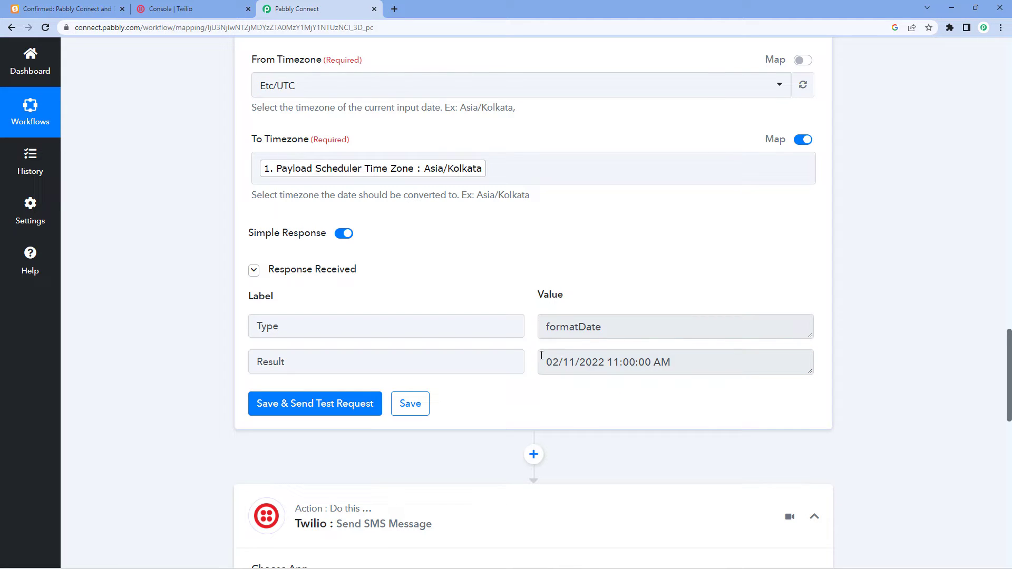
pyautogui.click(547, 360)
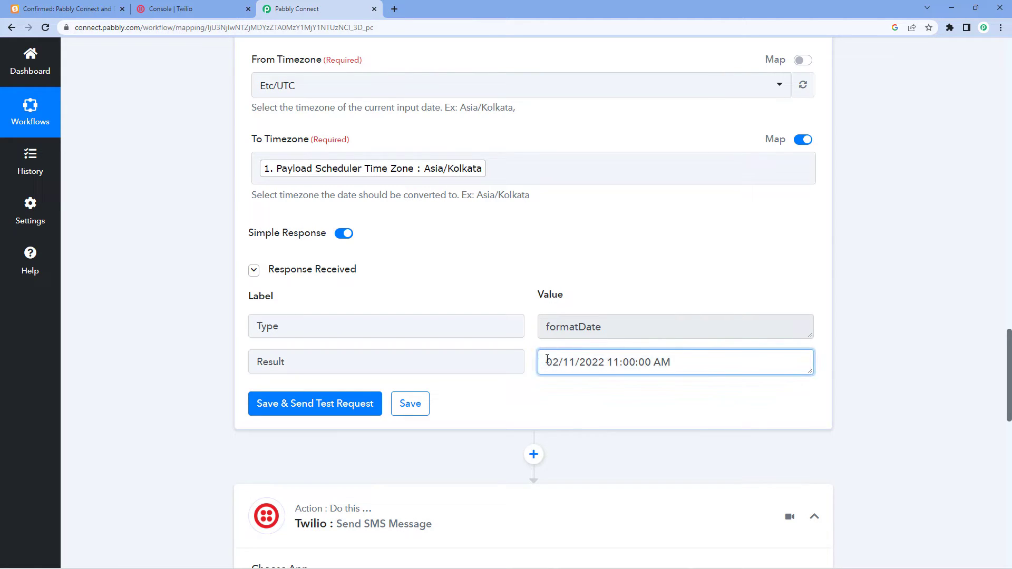
pyautogui.moveTo(549, 363); pyautogui.dragTo(680, 369)
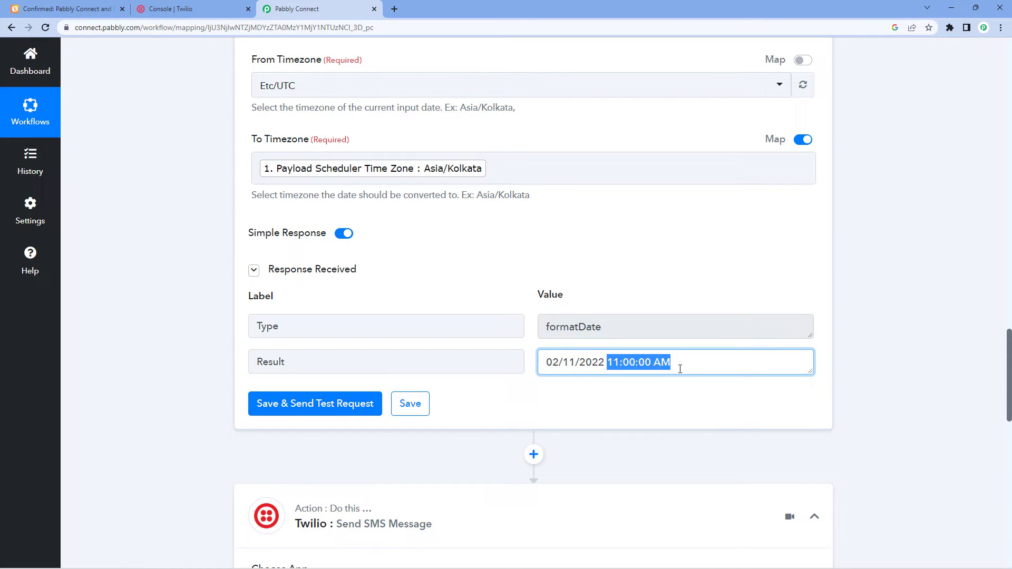
pyautogui.moveTo(543, 368); pyautogui.dragTo(678, 375)
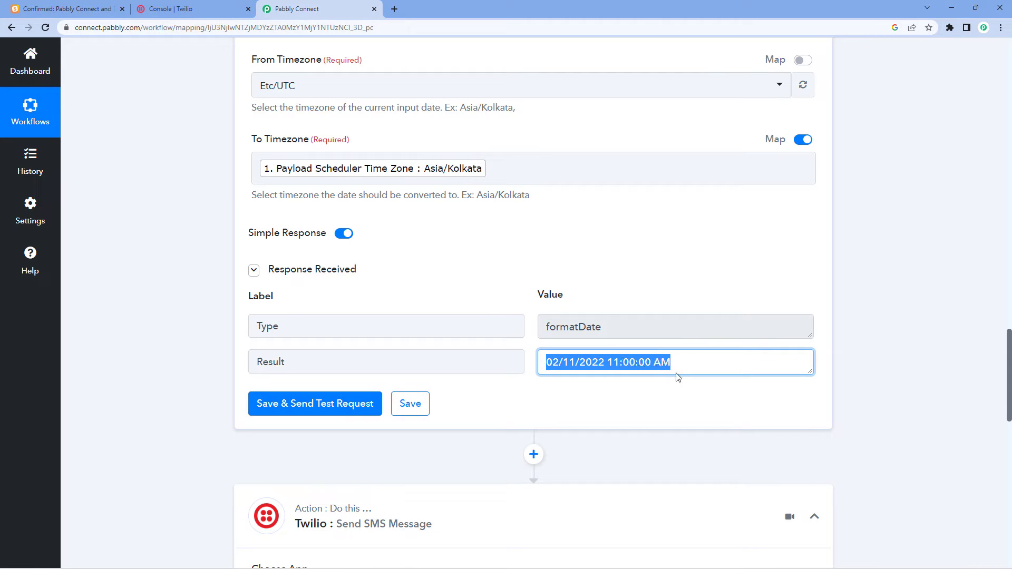
pyautogui.click(651, 363)
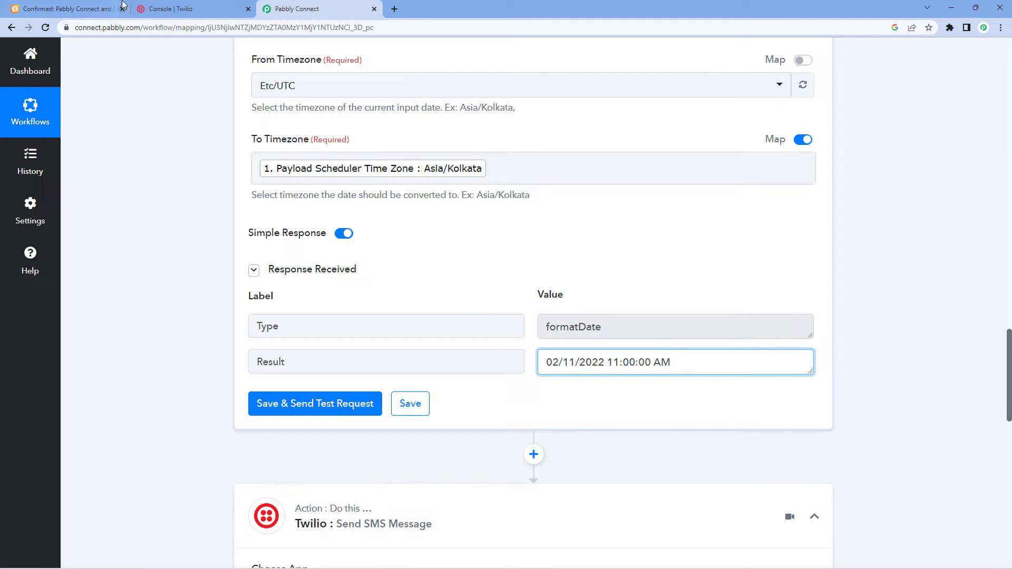
pyautogui.click(448, 259)
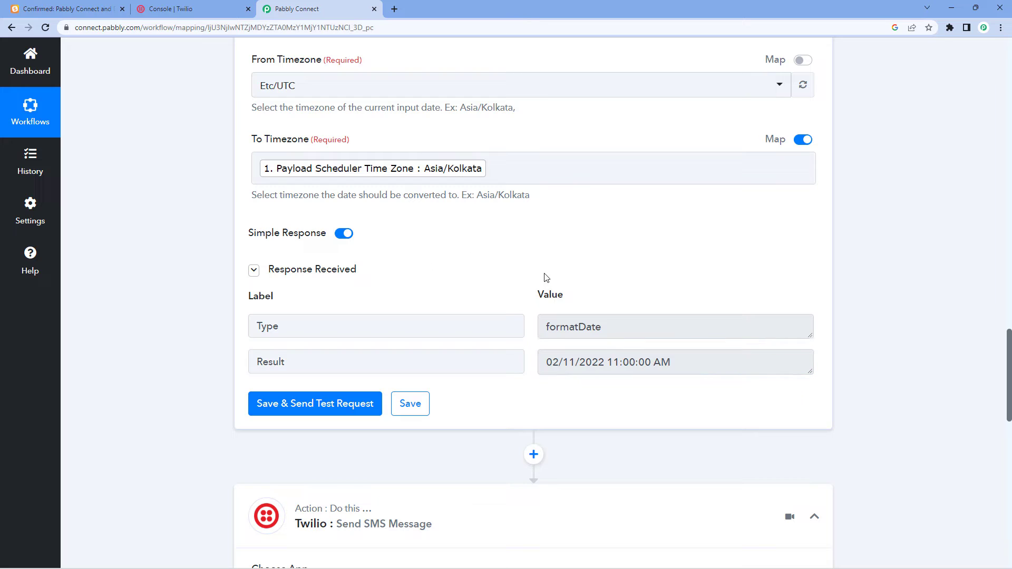
# Bring up the Twilio account connection settings on the Send SMS Message step.
pyautogui.scroll(-3, 562, 296)
pyautogui.moveTo(679, 202); pyautogui.dragTo(513, 235)
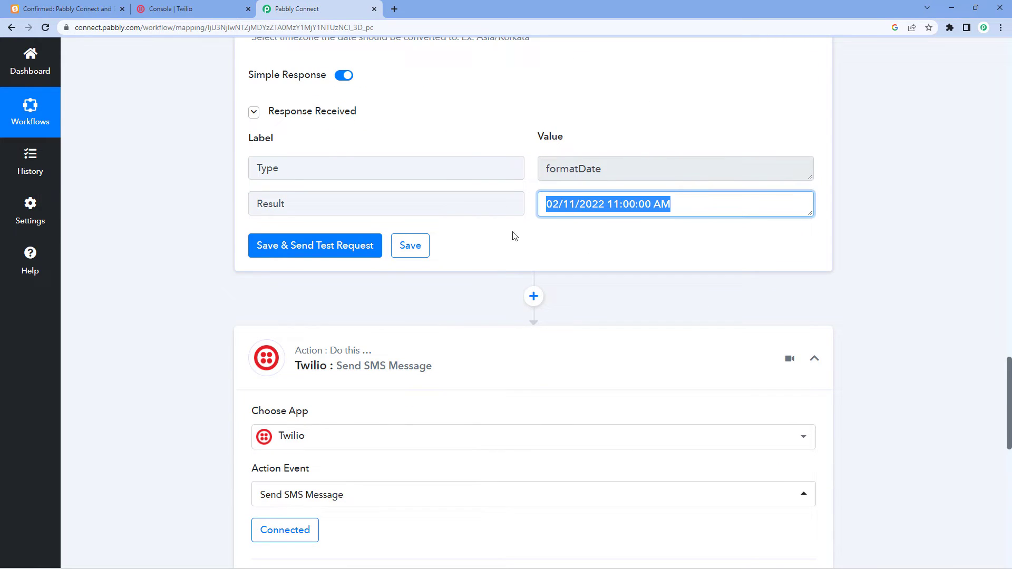
pyautogui.click(508, 245)
pyautogui.scroll(-7, 506, 245)
pyautogui.click(719, 247)
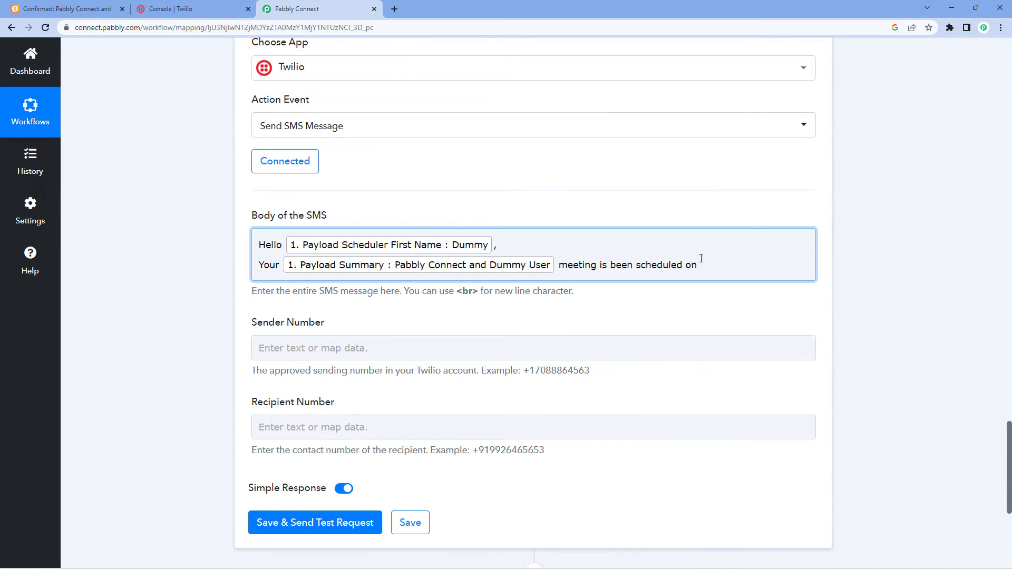
pyautogui.click(283, 163)
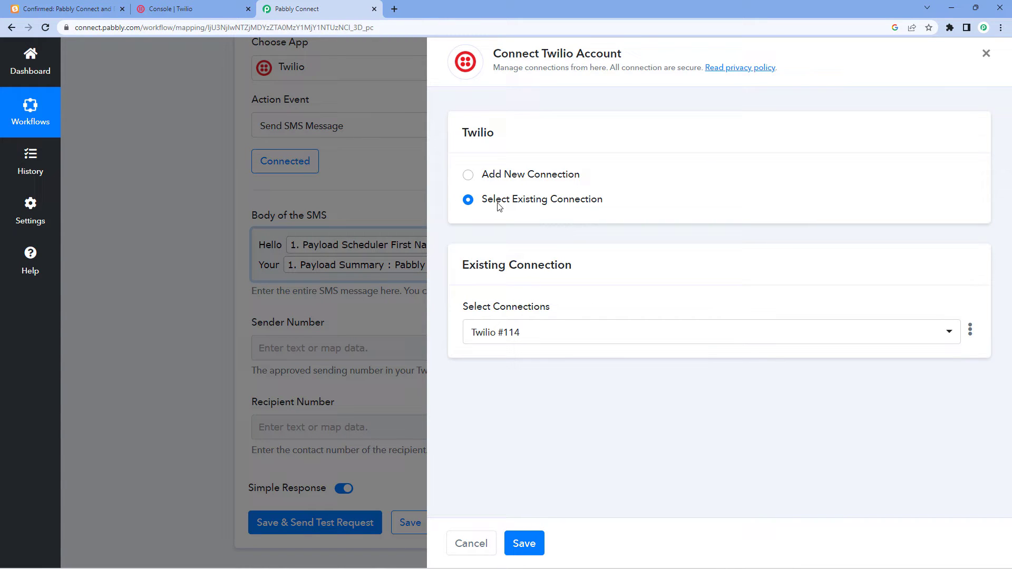
# Keep the existing Twilio #114 connection and save it.
pyautogui.click(524, 544)
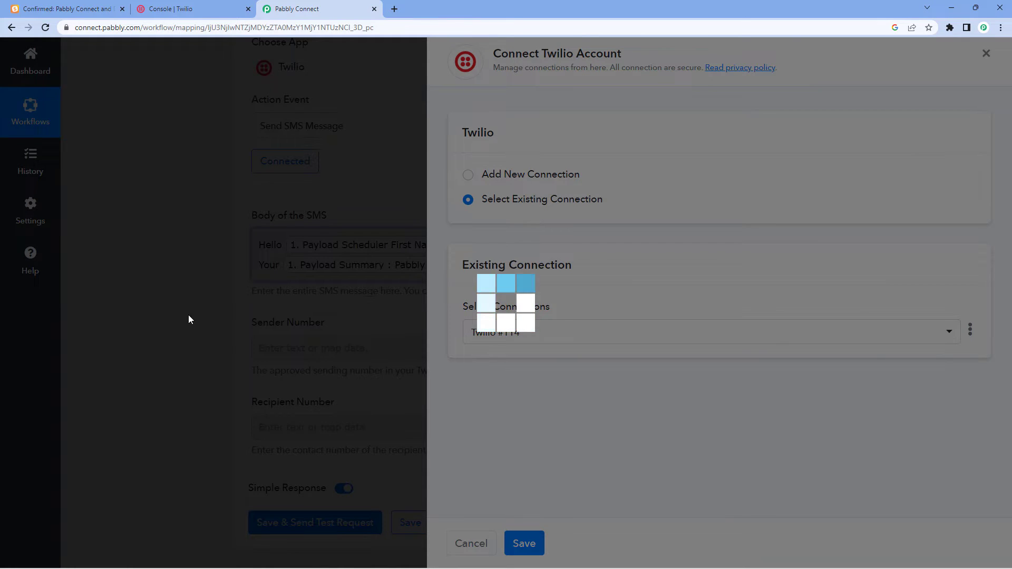
pyautogui.scroll(6, 250, 201)
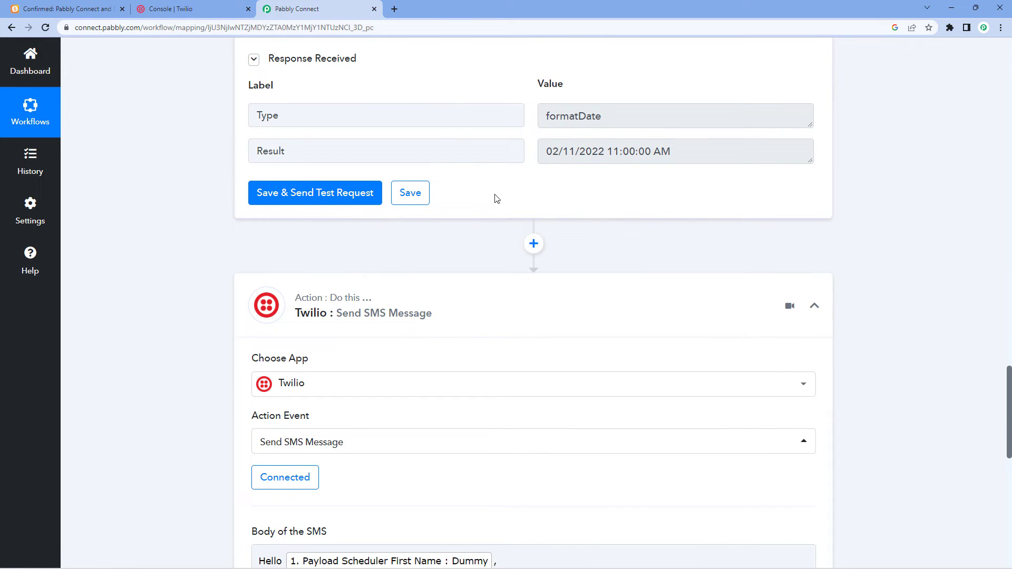
pyautogui.scroll(-6, 474, 204)
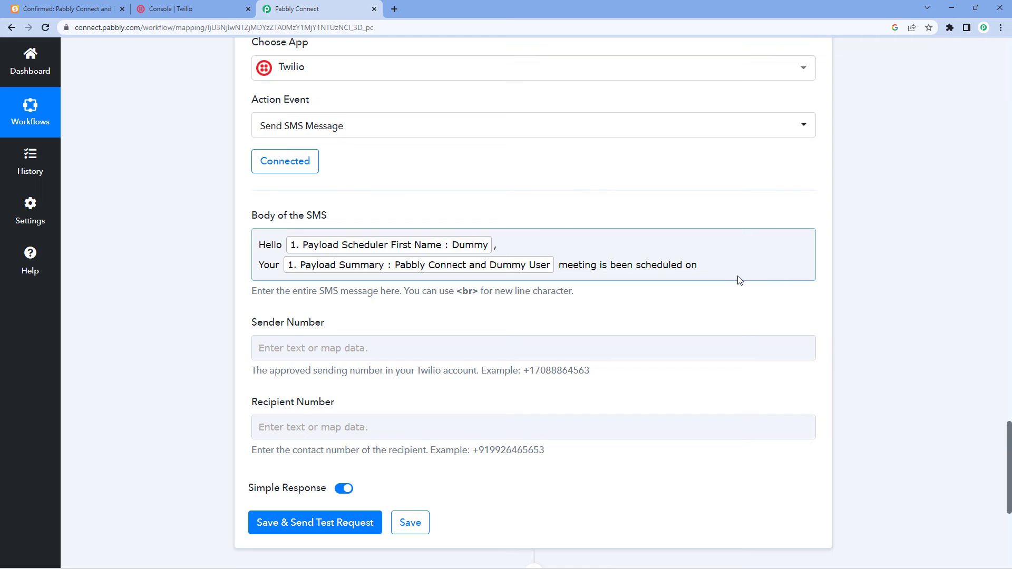
# End the SMS body with the formatter's Result, a period, and a new 'Thank You' line.
pyautogui.click(711, 265)
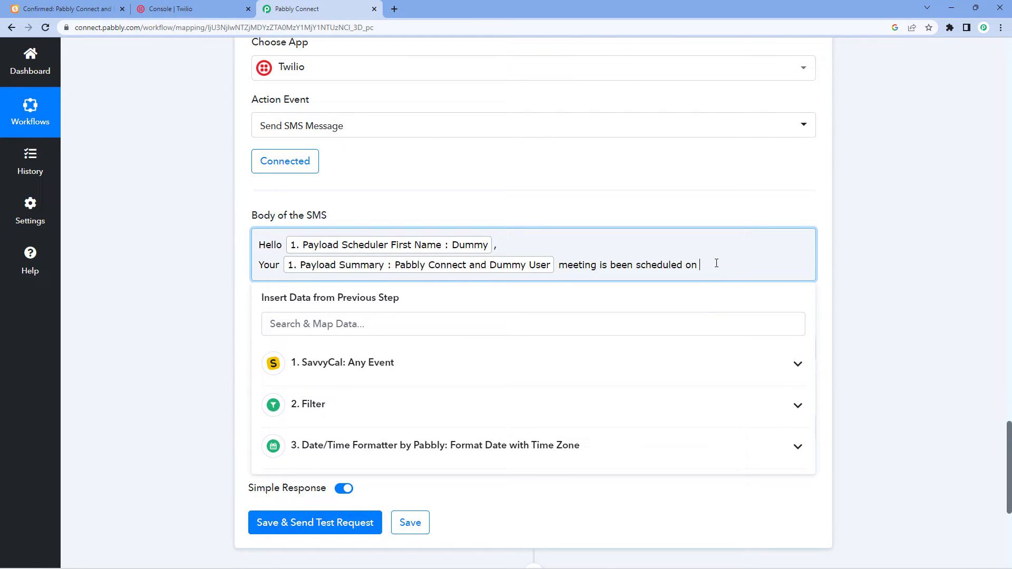
pyautogui.click(346, 452)
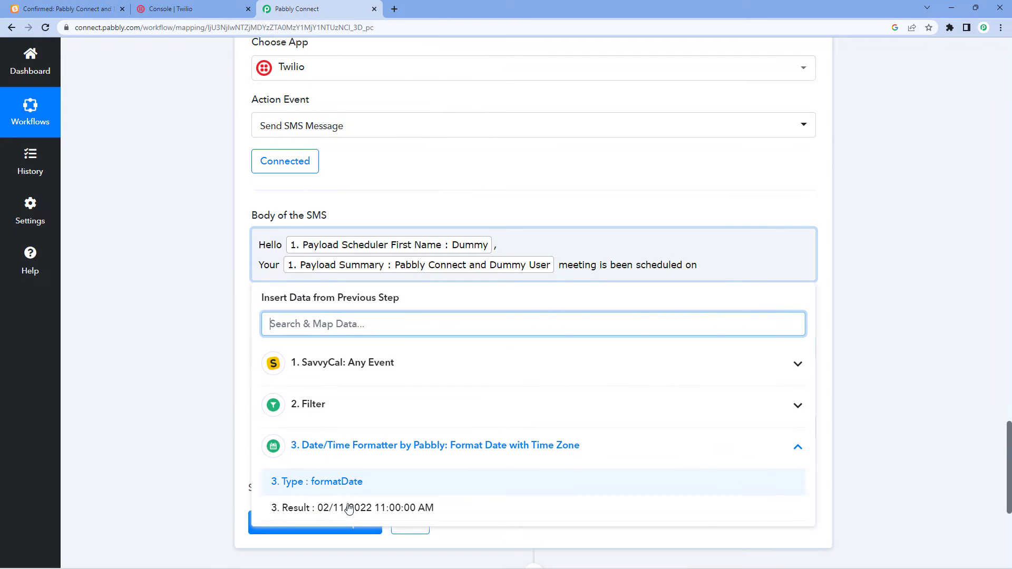
pyautogui.click(350, 510)
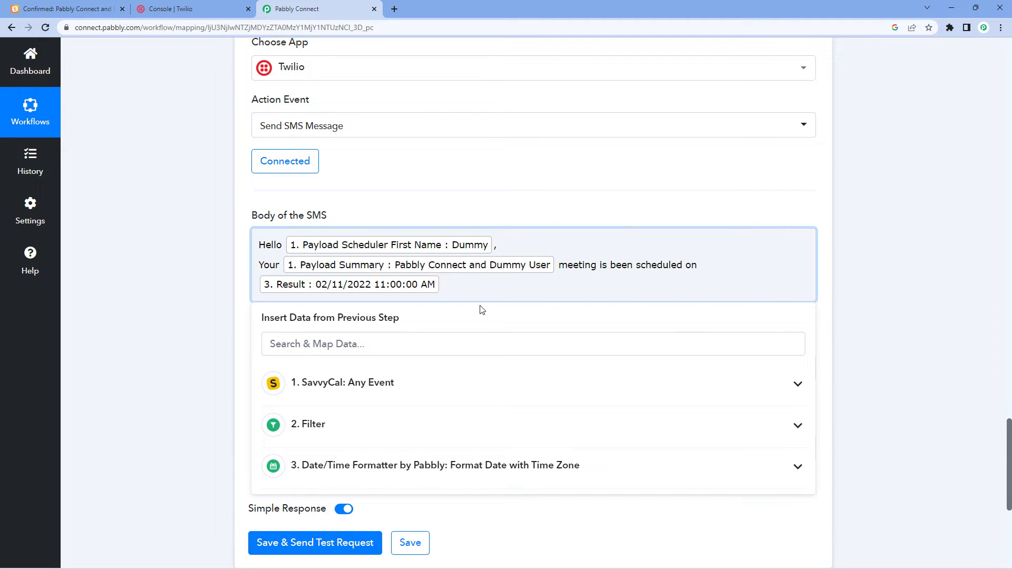
pyautogui.write('.')
pyautogui.press('Return')
pyautogui.write('T')
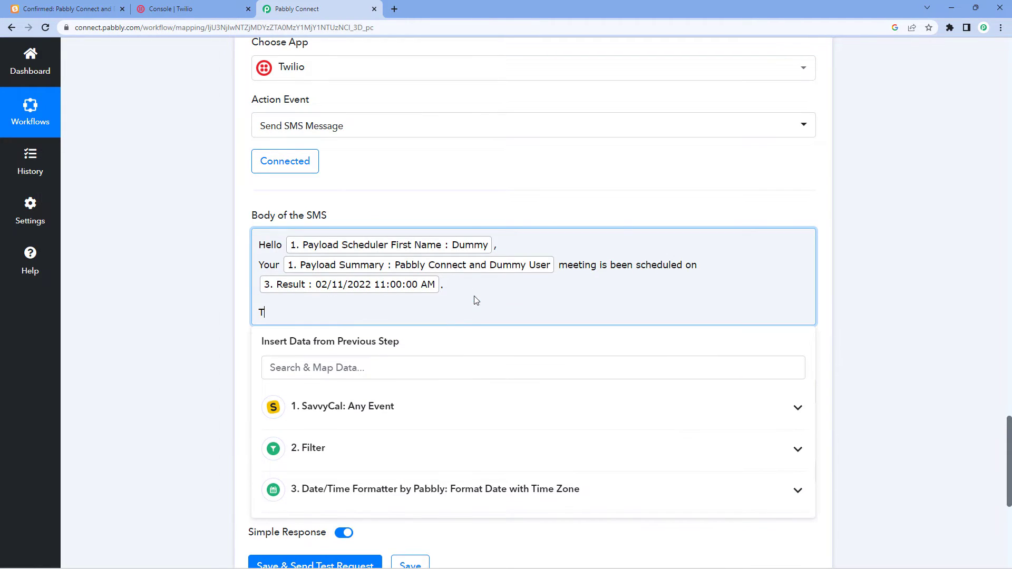
pyautogui.write('hank You')
pyautogui.click(222, 277)
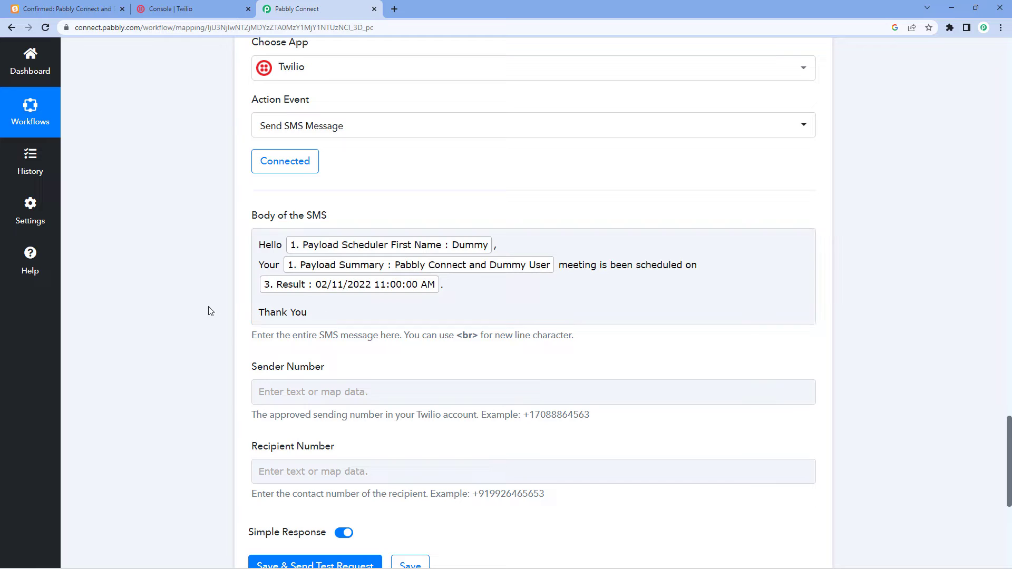
pyautogui.scroll(-1, 182, 295)
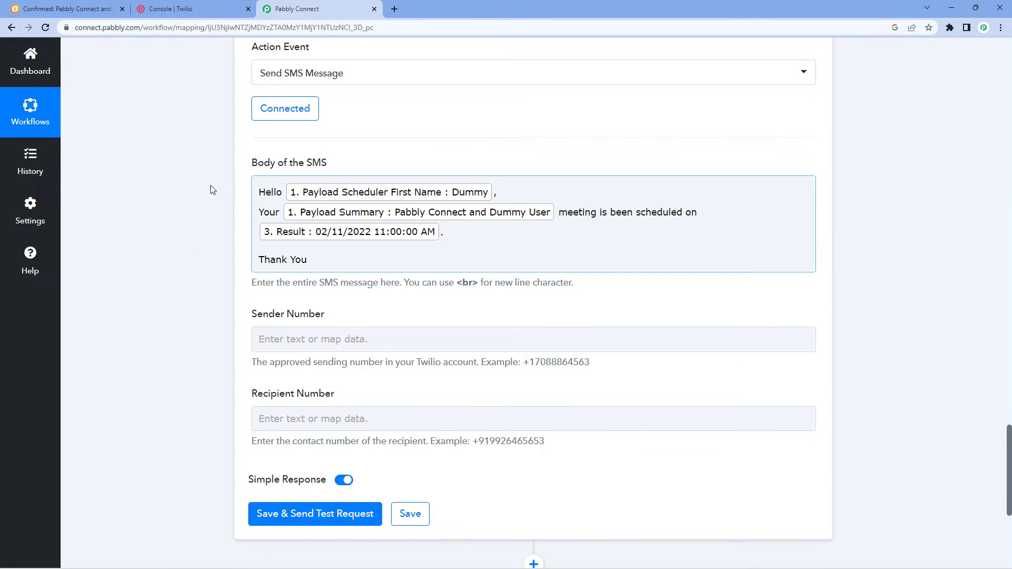
pyautogui.scroll(-1, 185, 248)
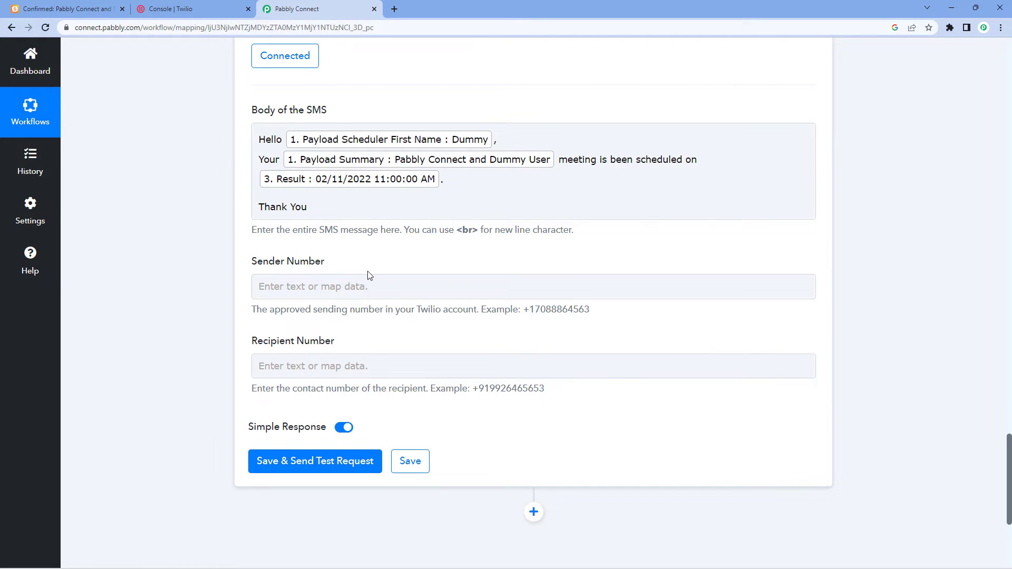
# Copy the Twilio phone number from the console into Pabbly's Sender Number field.
pyautogui.click(206, 5)
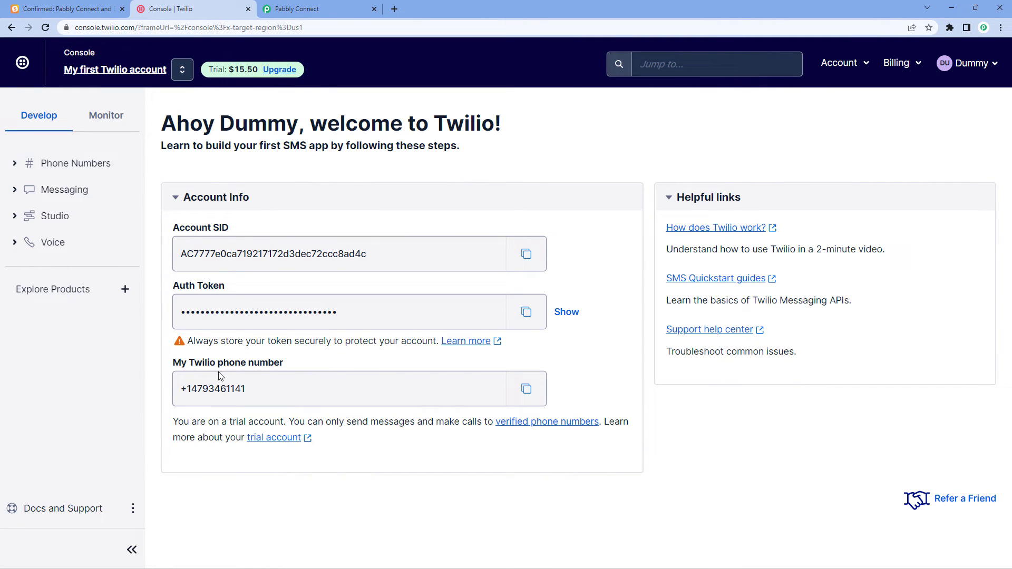
pyautogui.click(526, 389)
pyautogui.click(317, 8)
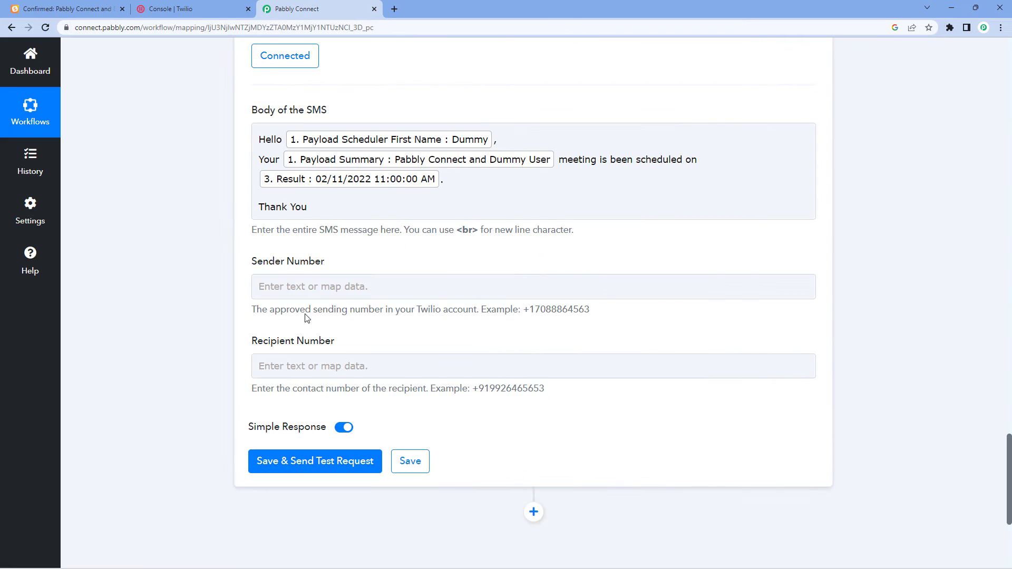
pyautogui.click(295, 285)
pyautogui.rightClick(297, 286)
# Paste the Twilio sender number, then review the captured Payload Location value.
pyautogui.click(322, 368)
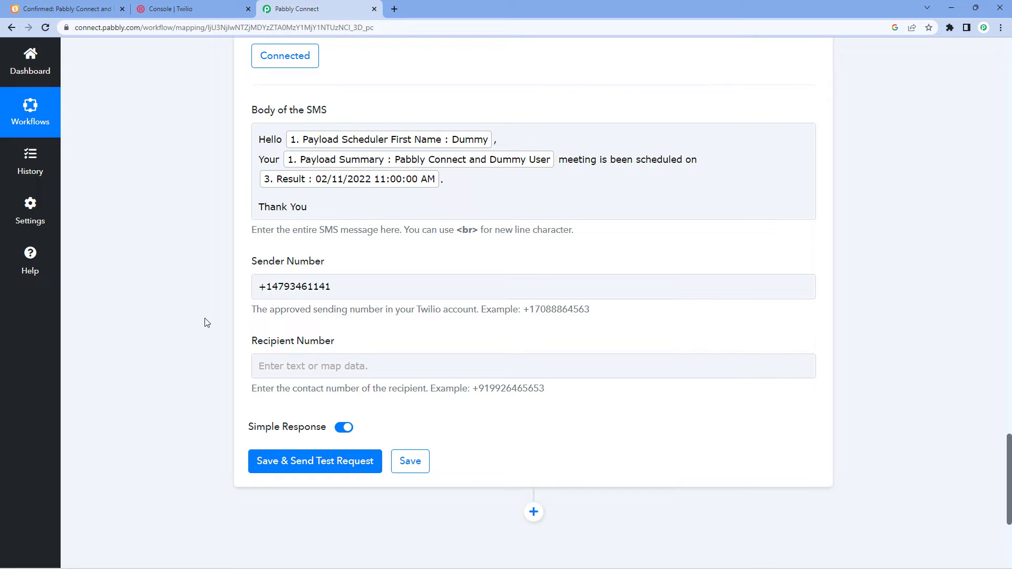
pyautogui.scroll(12, 205, 322)
pyautogui.scroll(20, 206, 322)
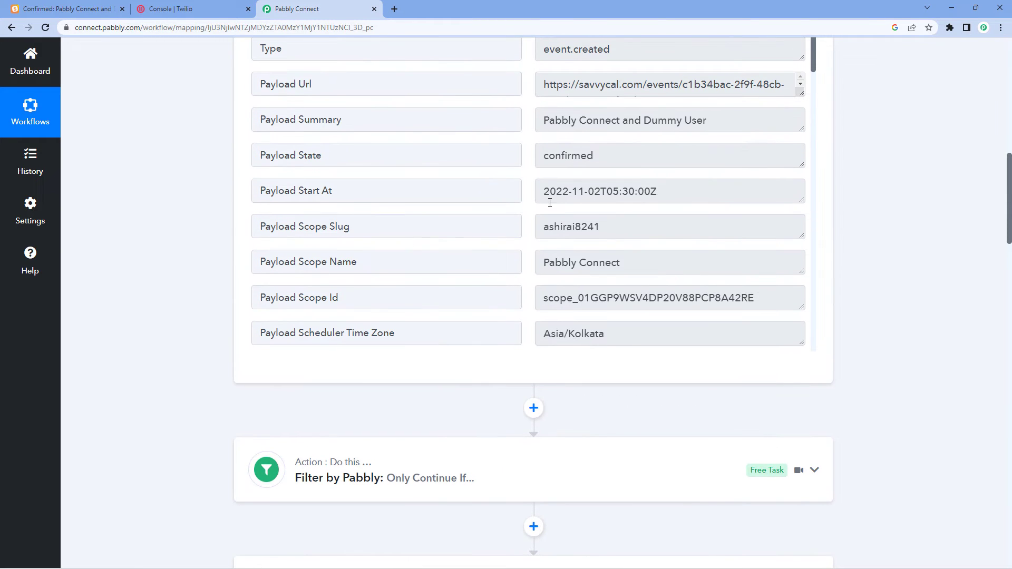
pyautogui.scroll(-2, 531, 179)
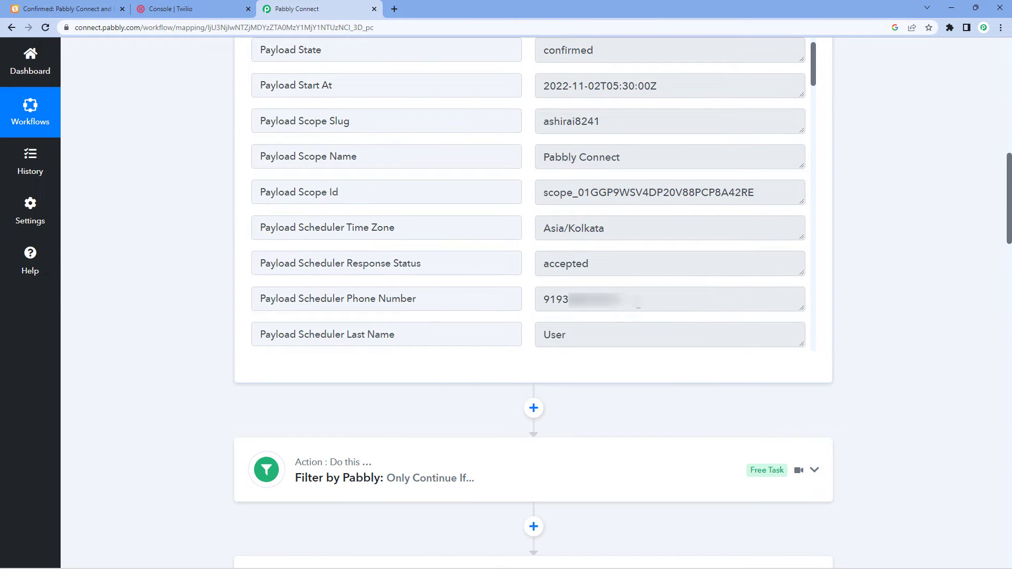
pyautogui.scroll(-9, 543, 277)
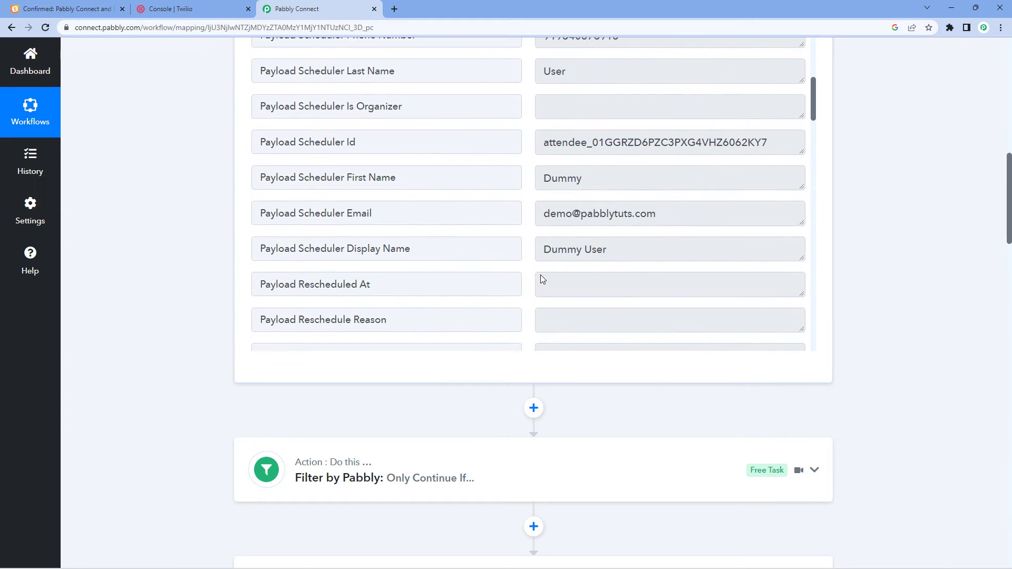
pyautogui.scroll(-7, 541, 275)
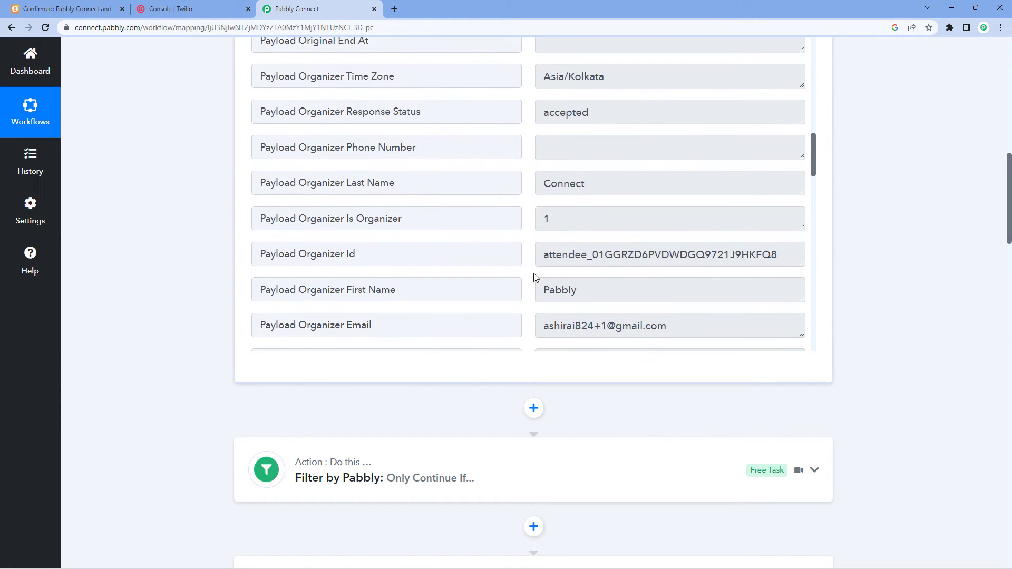
pyautogui.tripleClick(649, 247)
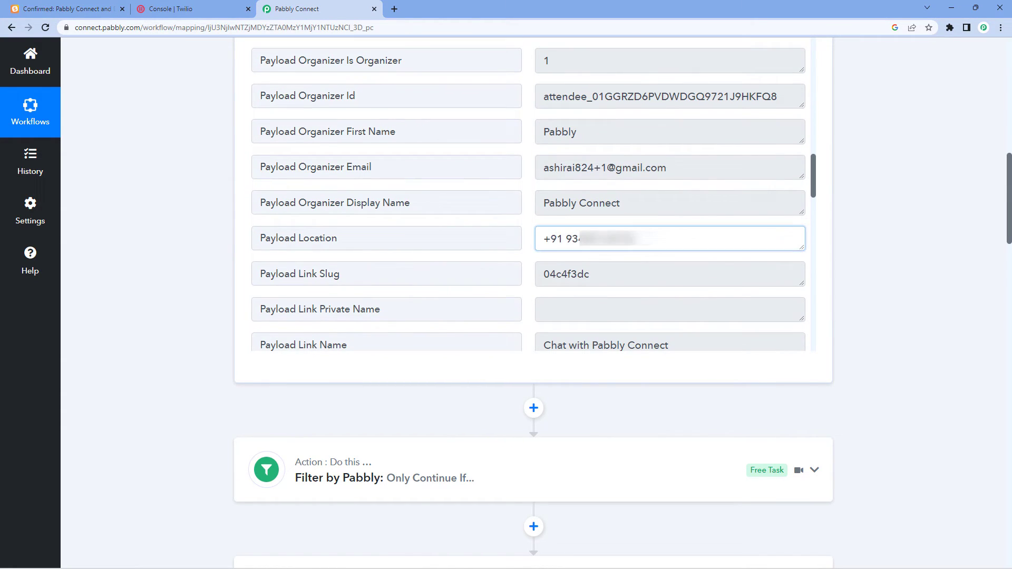
pyautogui.click(533, 244)
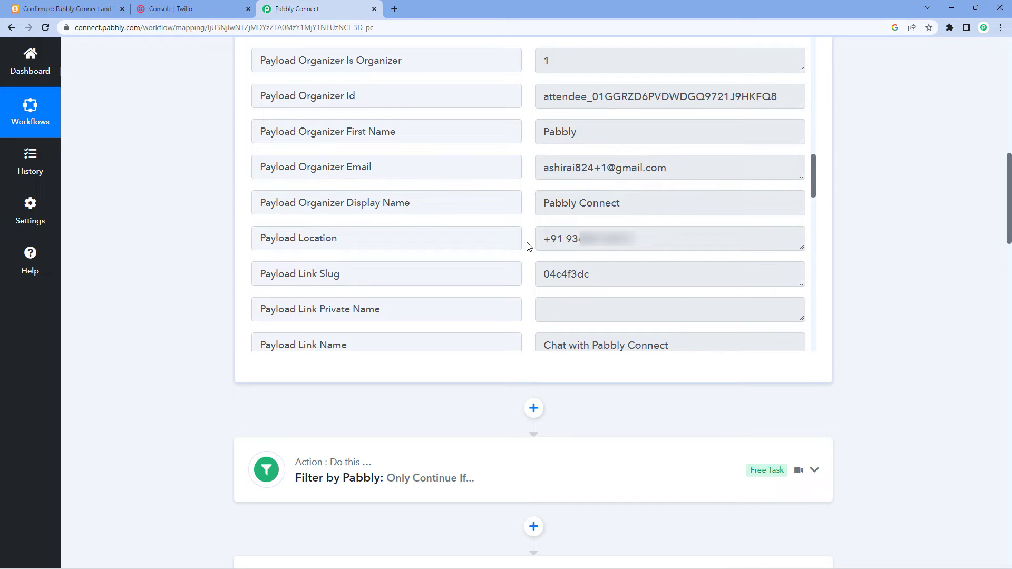
pyautogui.click(564, 239)
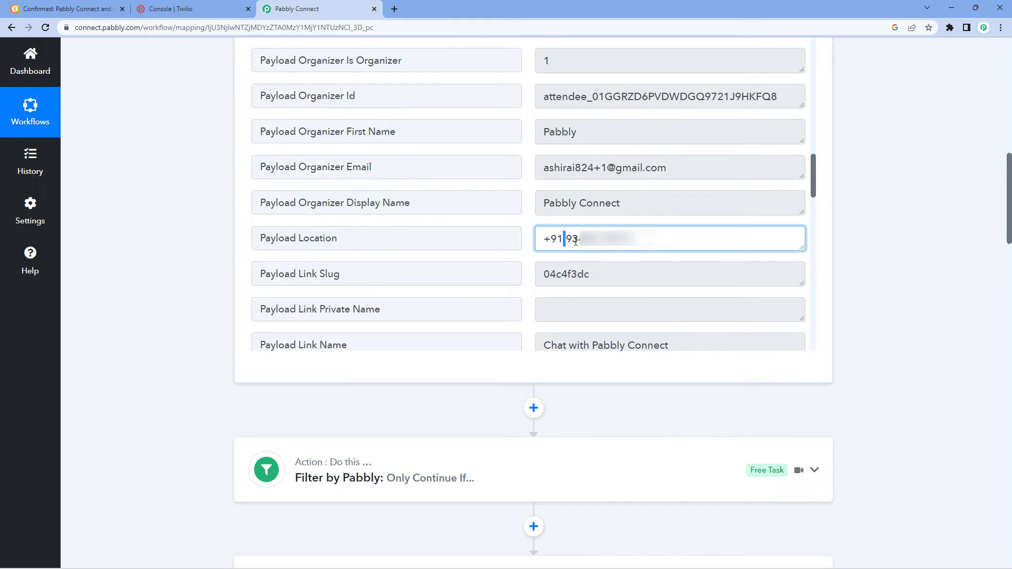
# Check the captured Payload Scheduler Phone Number value, then scroll down to Recipient Number.
pyautogui.scroll(12, 531, 226)
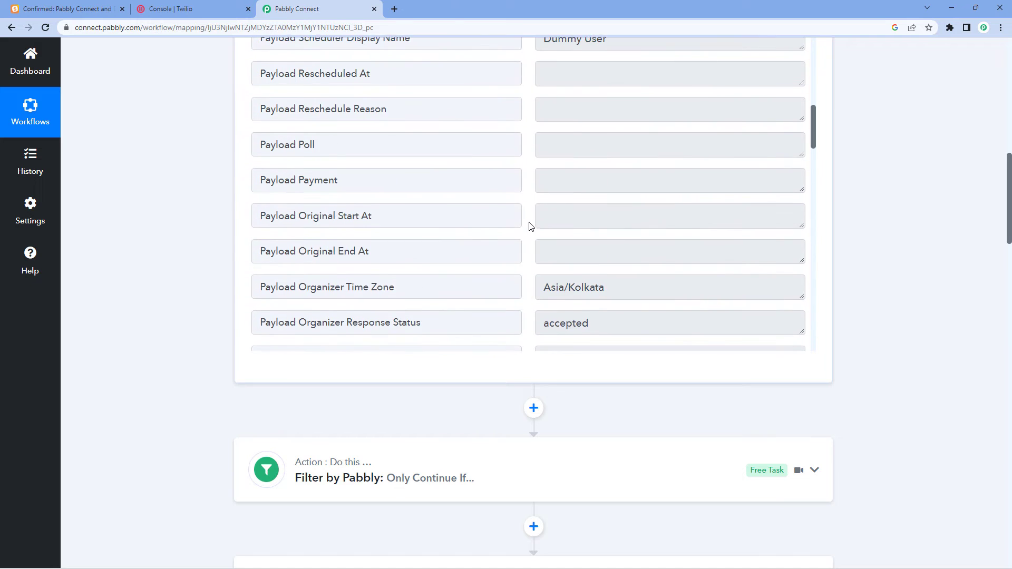
pyautogui.moveTo(651, 90); pyautogui.dragTo(542, 89)
pyautogui.scroll(2, 206, 279)
pyautogui.moveTo(641, 201); pyautogui.dragTo(527, 206)
pyautogui.click(527, 207)
pyautogui.moveTo(630, 200); pyautogui.dragTo(509, 203)
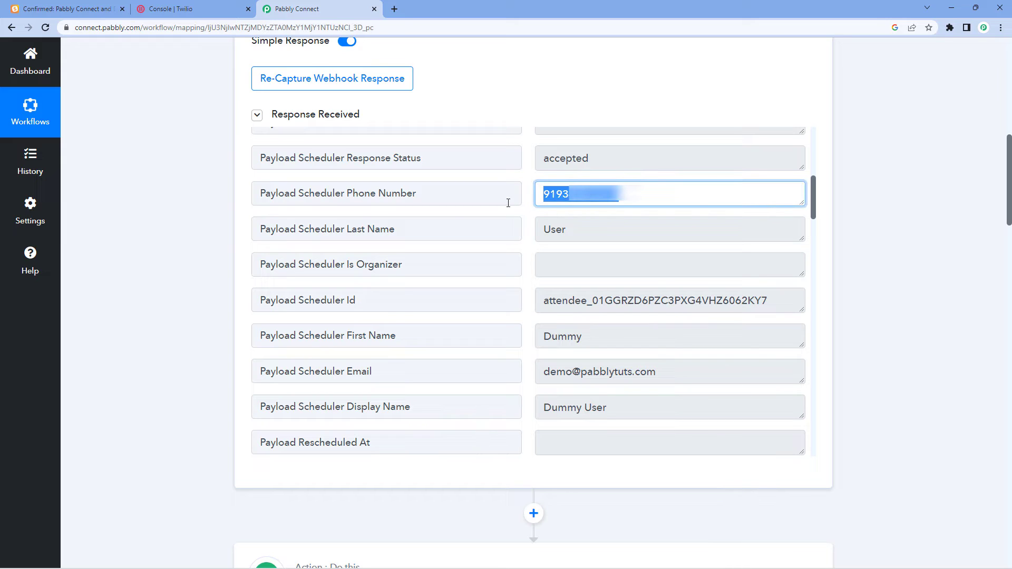
pyautogui.click(214, 260)
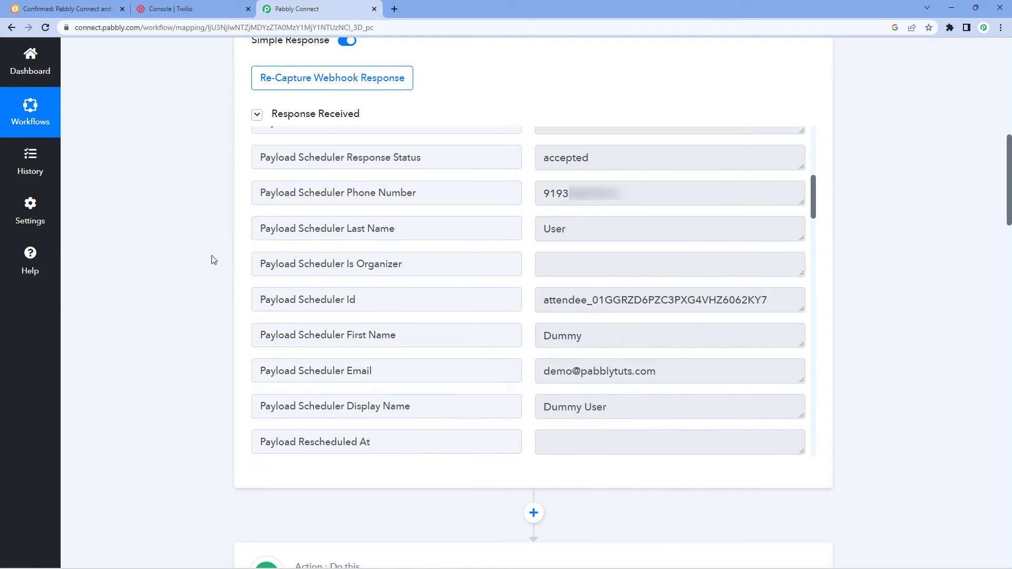
pyautogui.scroll(-18, 213, 260)
pyautogui.scroll(-17, 214, 260)
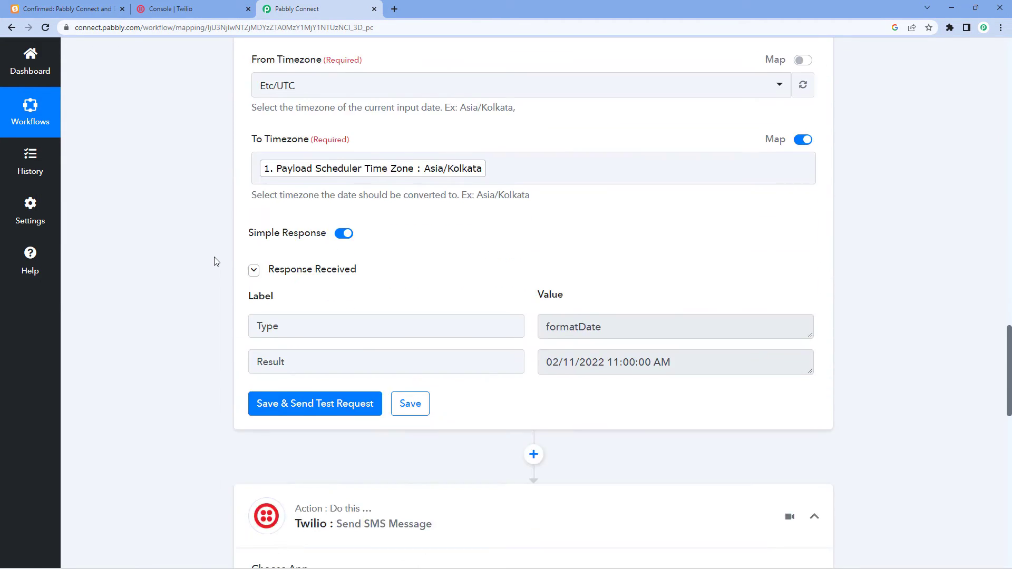
pyautogui.scroll(-1, 233, 258)
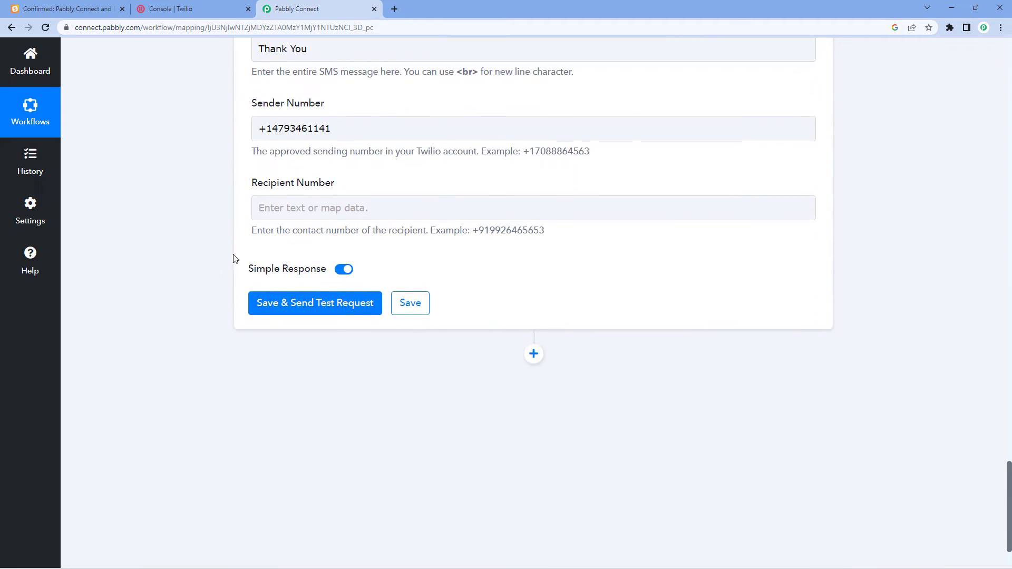
# Map the SavvyCal Payload Scheduler Phone Number into the Twilio Recipient Number field.
pyautogui.click(291, 211)
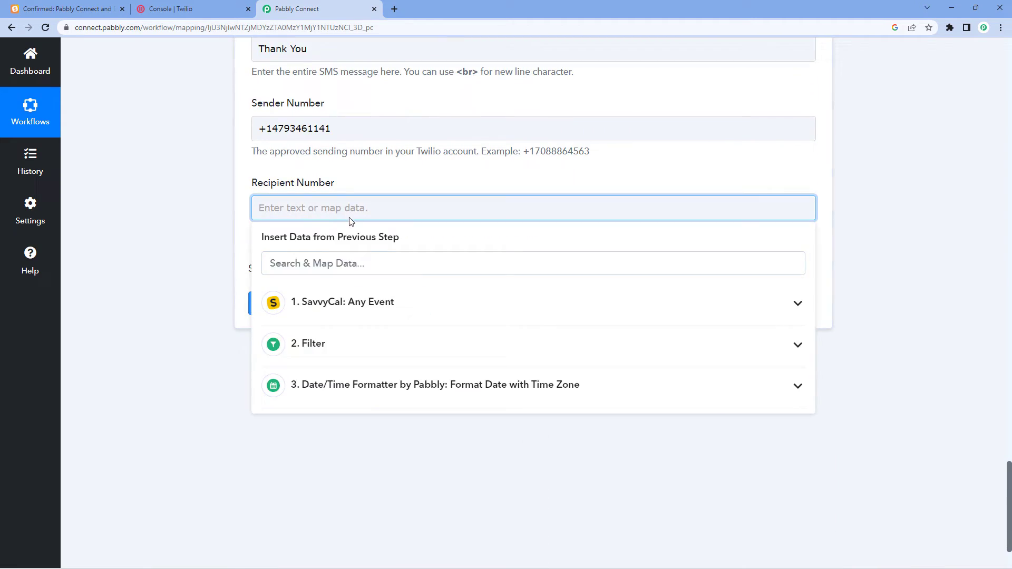
pyautogui.click(346, 305)
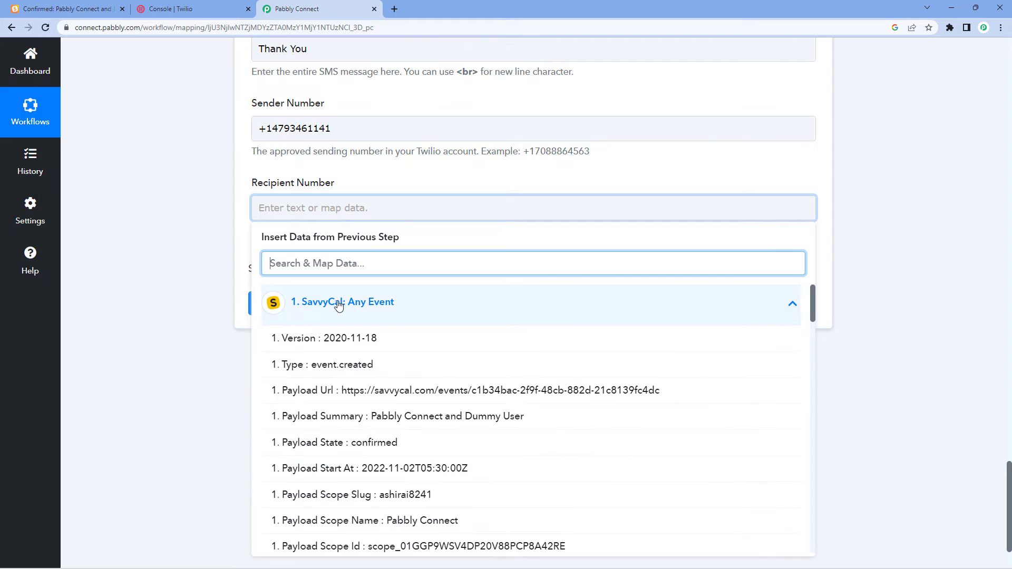
pyautogui.scroll(-2, 391, 396)
pyautogui.scroll(-1, 391, 396)
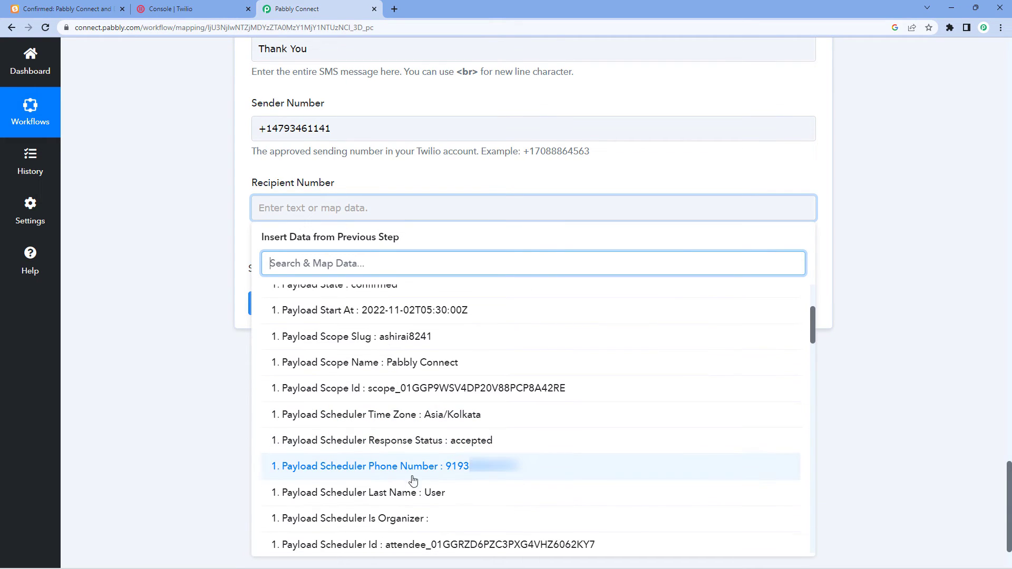
pyautogui.click(420, 465)
pyautogui.click(174, 264)
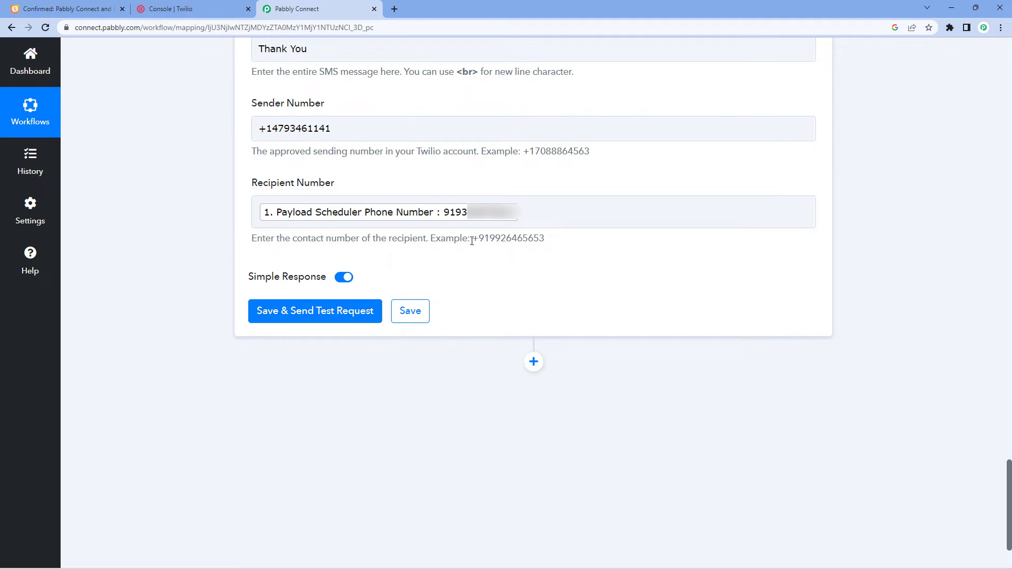
# Prefix the recipient number with '+' and run Save & Send Test Request.
pyautogui.moveTo(476, 241); pyautogui.dragTo(477, 242)
pyautogui.click(264, 219)
pyautogui.click(259, 213)
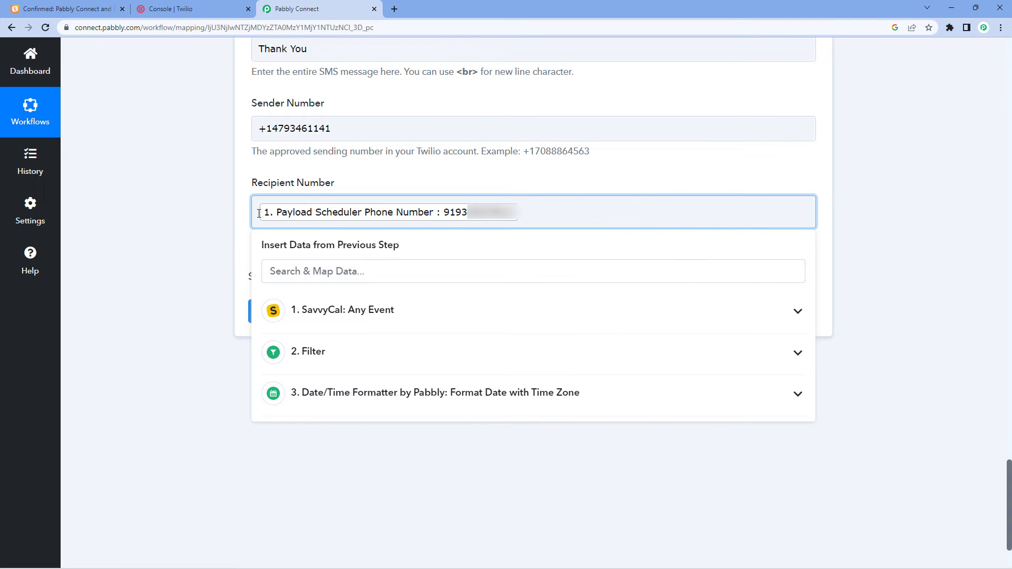
pyautogui.write('+')
pyautogui.click(239, 219)
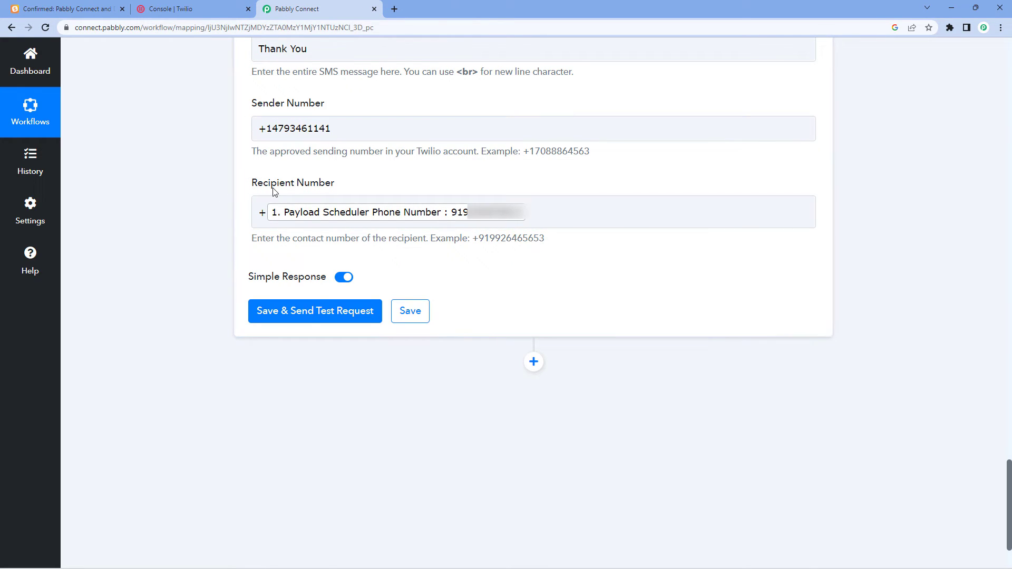
pyautogui.click(290, 311)
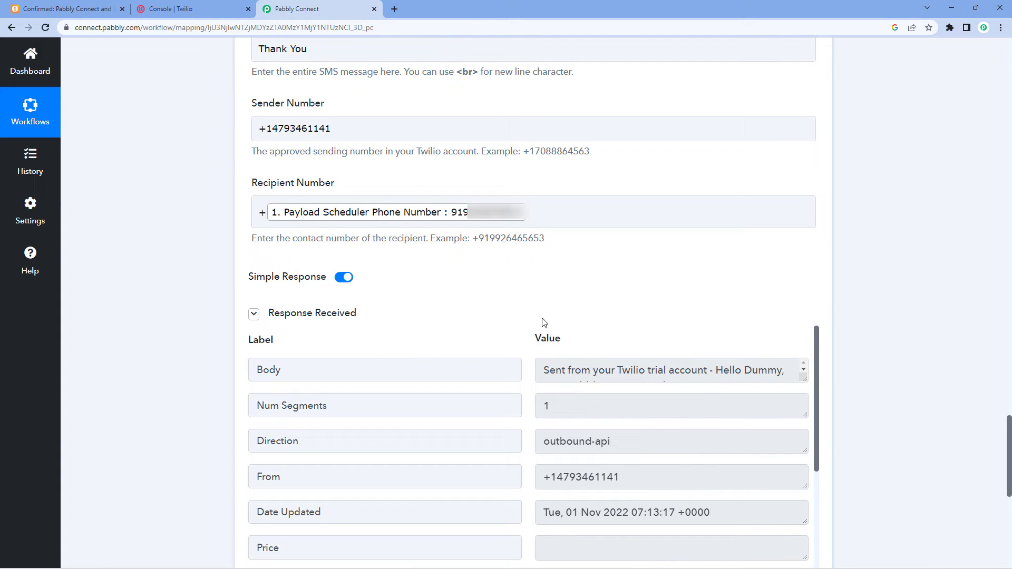
# Collapse the SavvyCal trigger step at the top, then go to the SavvyCal booking tab.
pyautogui.click(263, 55)
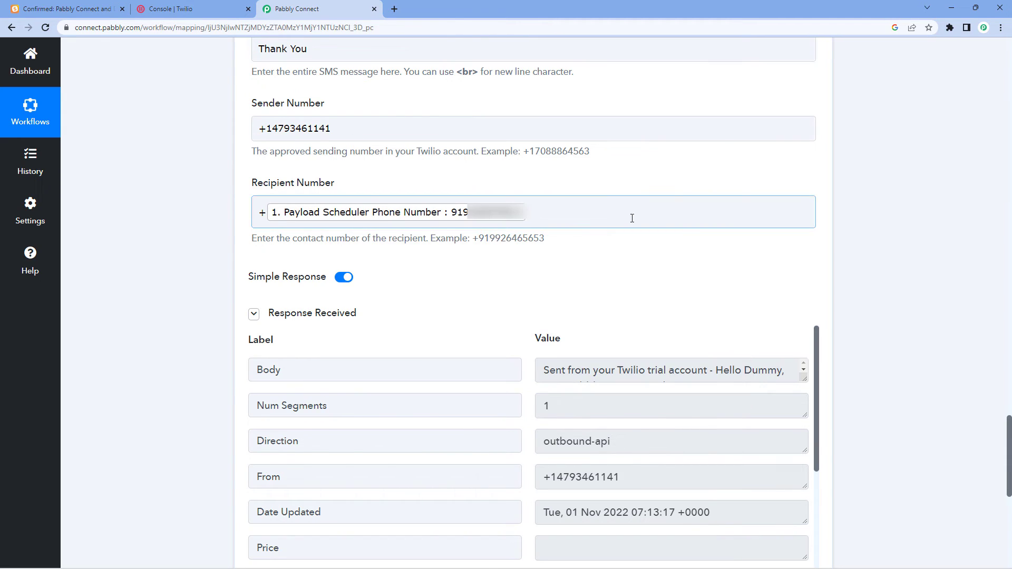
pyautogui.scroll(7, 699, 285)
pyautogui.scroll(5, 792, 265)
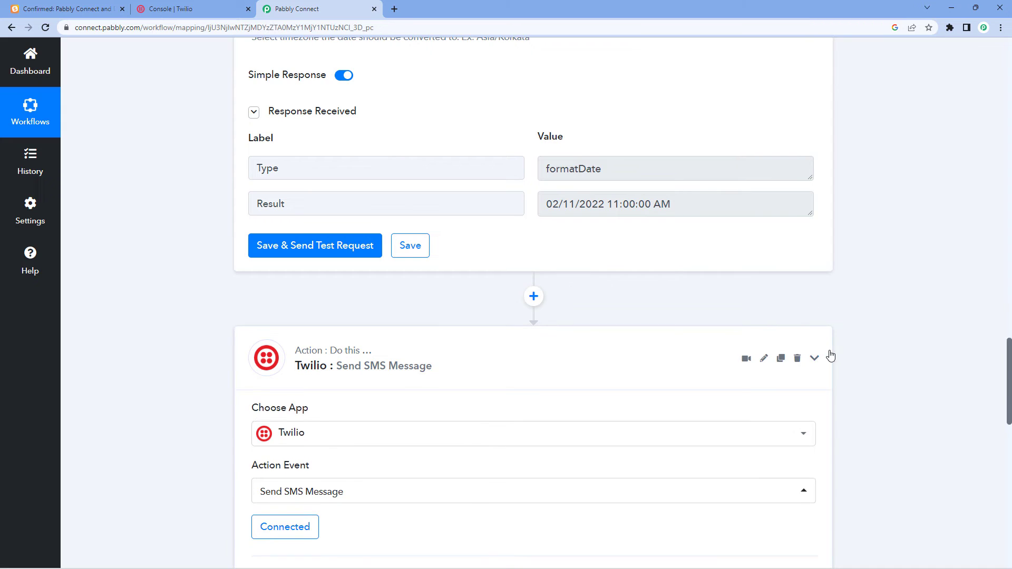
pyautogui.scroll(10, 830, 355)
pyautogui.scroll(18, 827, 348)
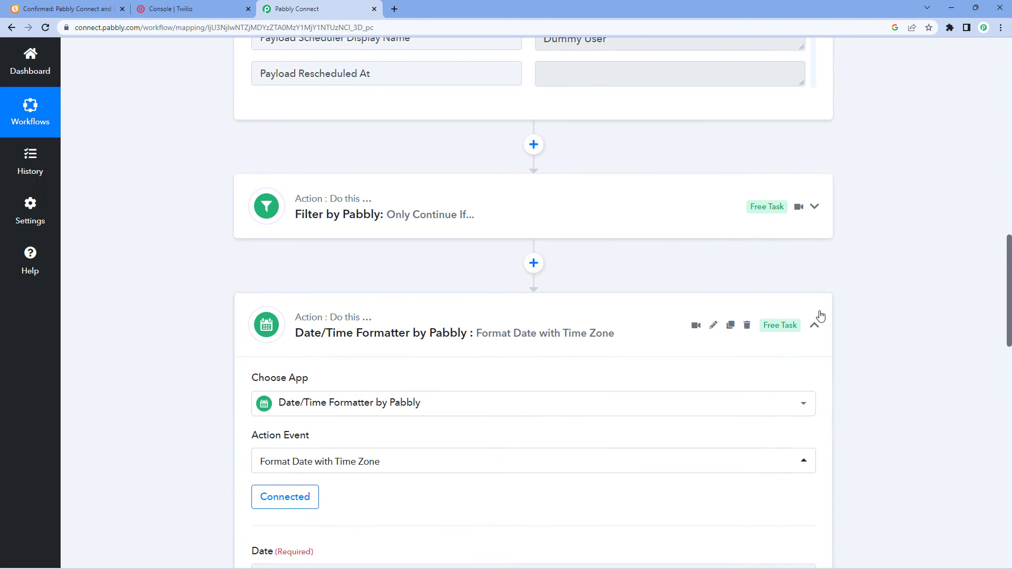
pyautogui.scroll(5, 822, 315)
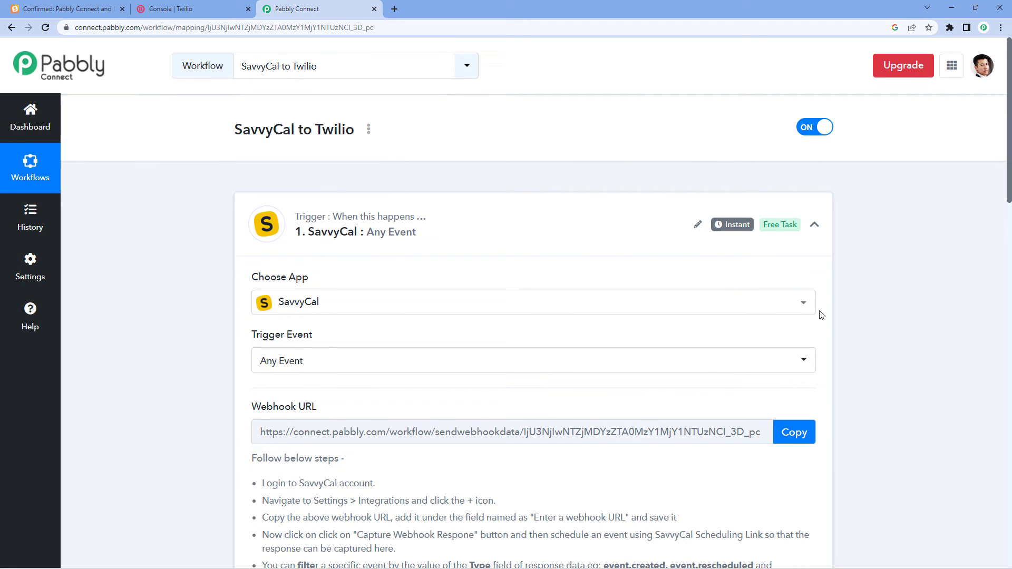
pyautogui.click(815, 228)
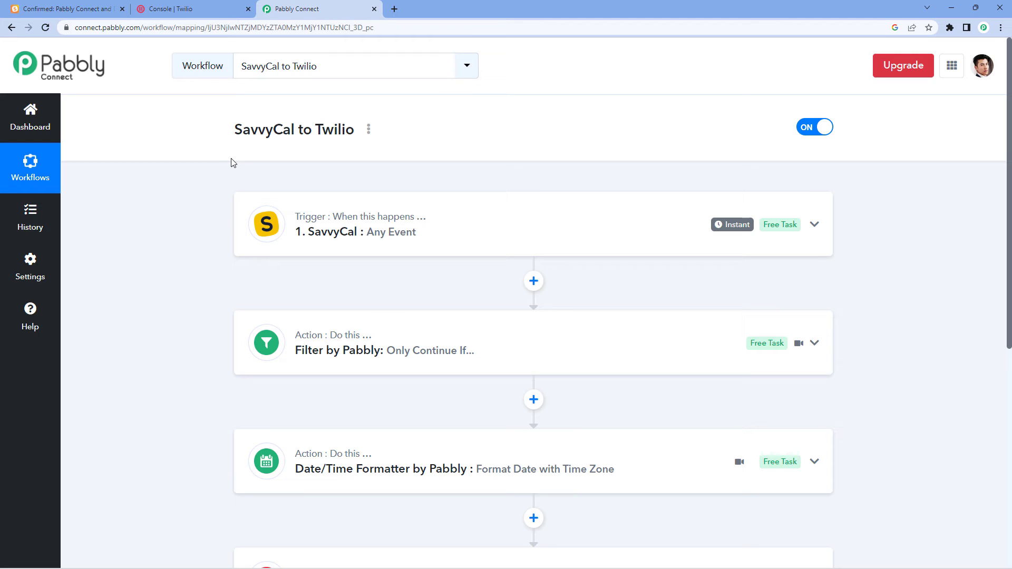
pyautogui.click(62, 9)
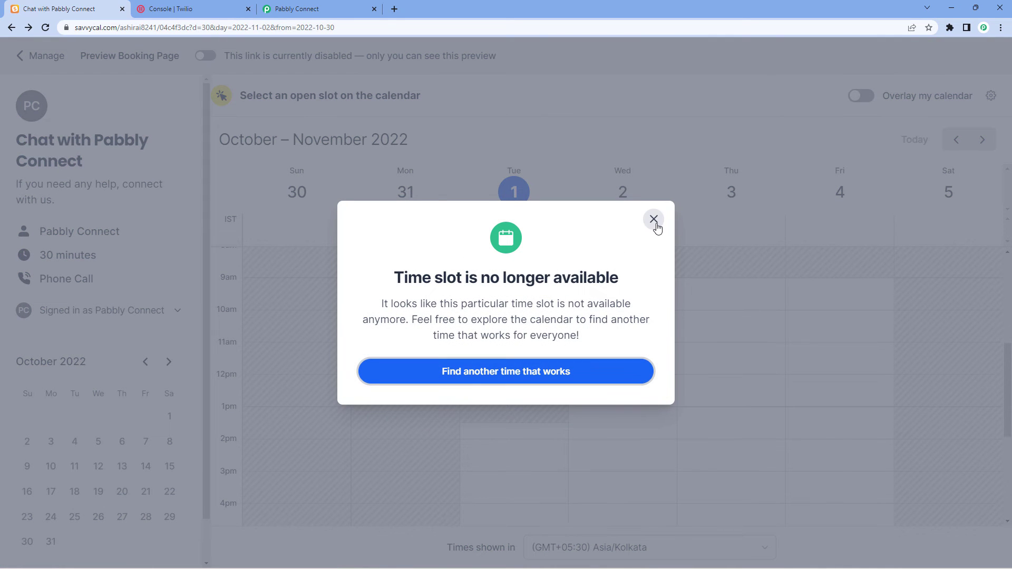
# Dismiss the unavailable notice, pick Thursday 1:00 pm, and enter the test attendee's name.
pyautogui.click(653, 221)
pyautogui.scroll(-3, 606, 287)
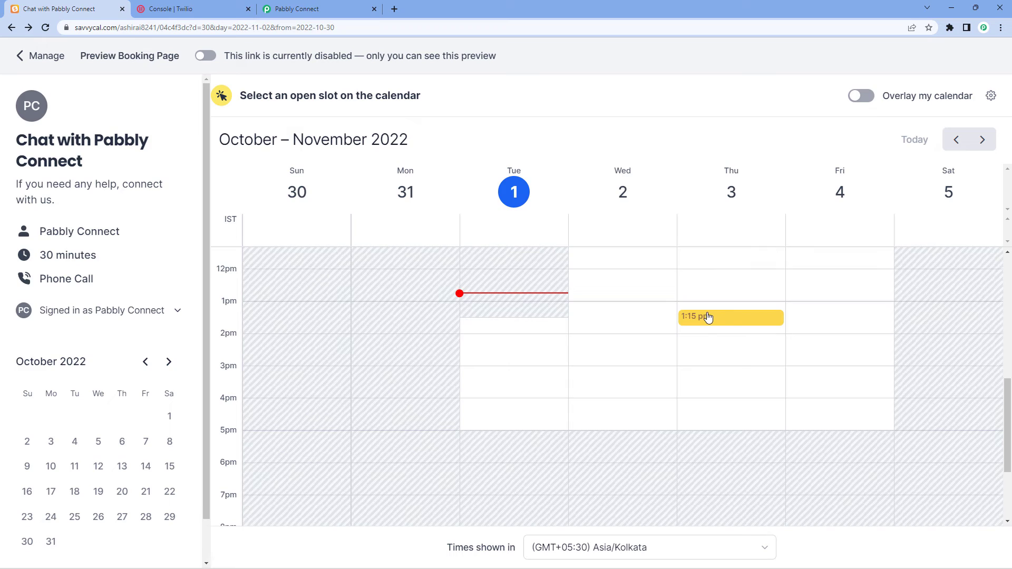
pyautogui.click(707, 314)
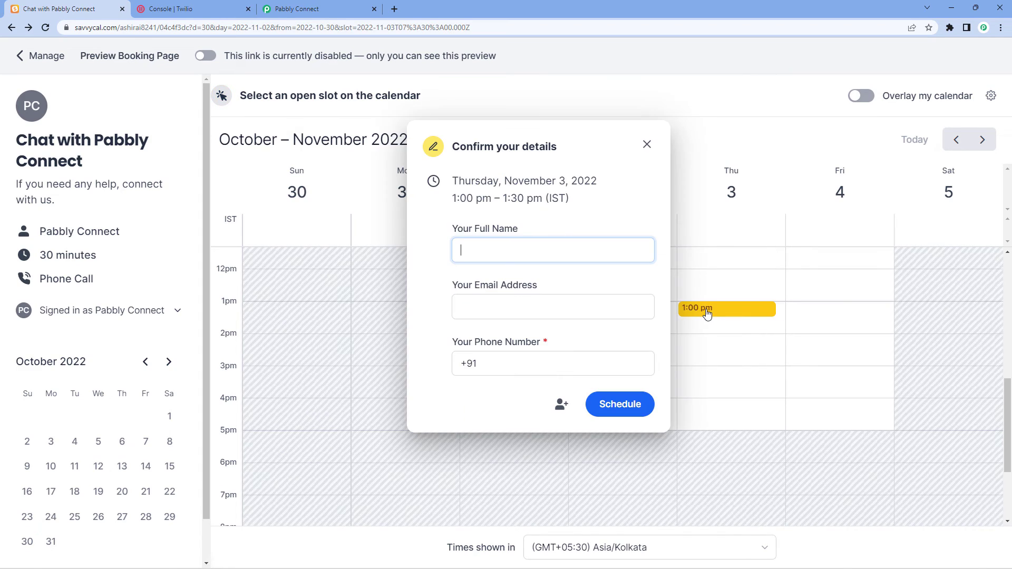
pyautogui.write('Tes')
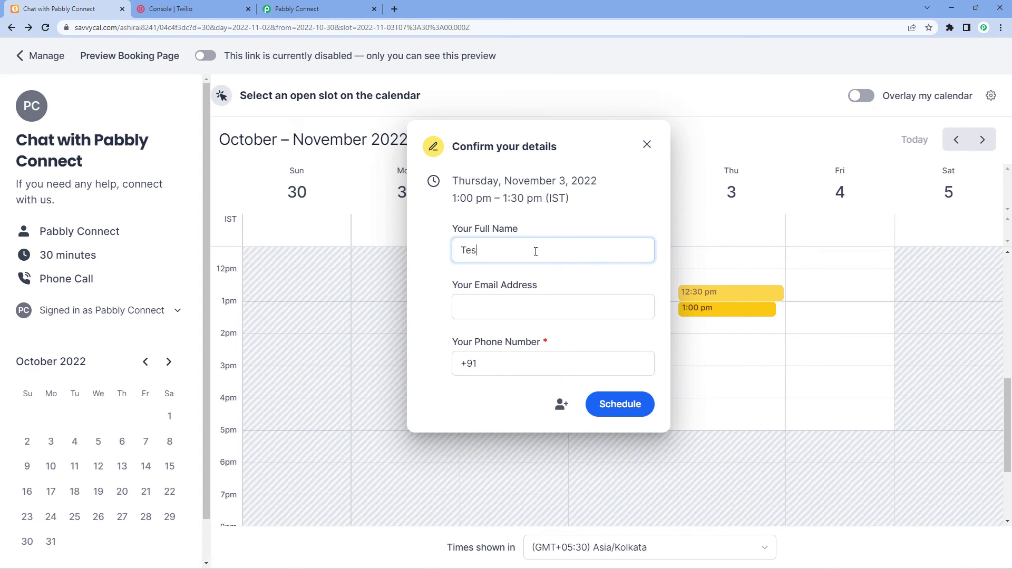
pyautogui.write('t pabbly')
pyautogui.click(491, 248)
pyautogui.press('BackSpace')
pyautogui.write('P')
# Fill in the attendee's e-mail and phone number, schedule the meeting, and return to Pabbly Connect.
pyautogui.click(535, 309)
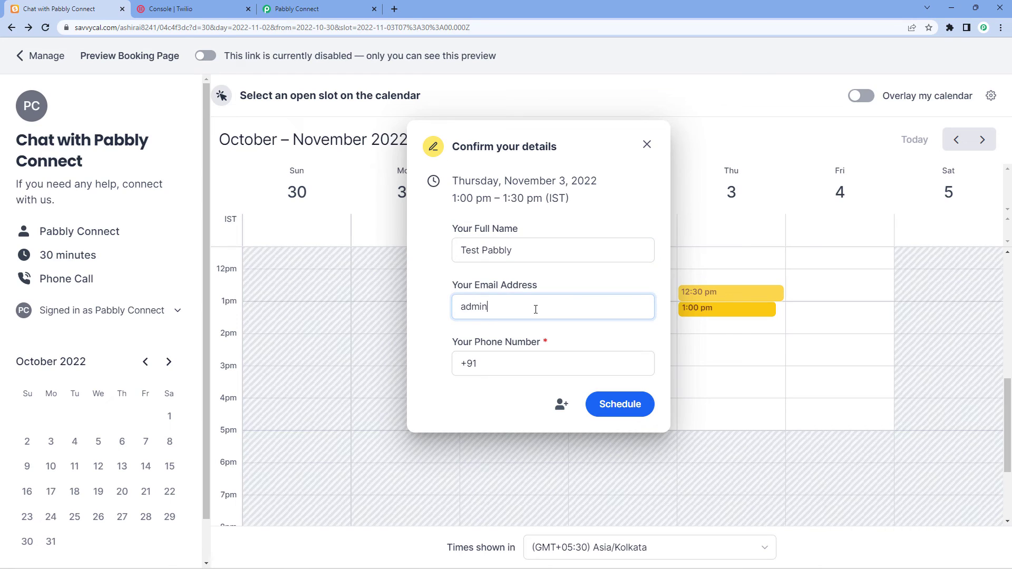
pyautogui.click(537, 364)
pyautogui.write('93XXXXXXX')
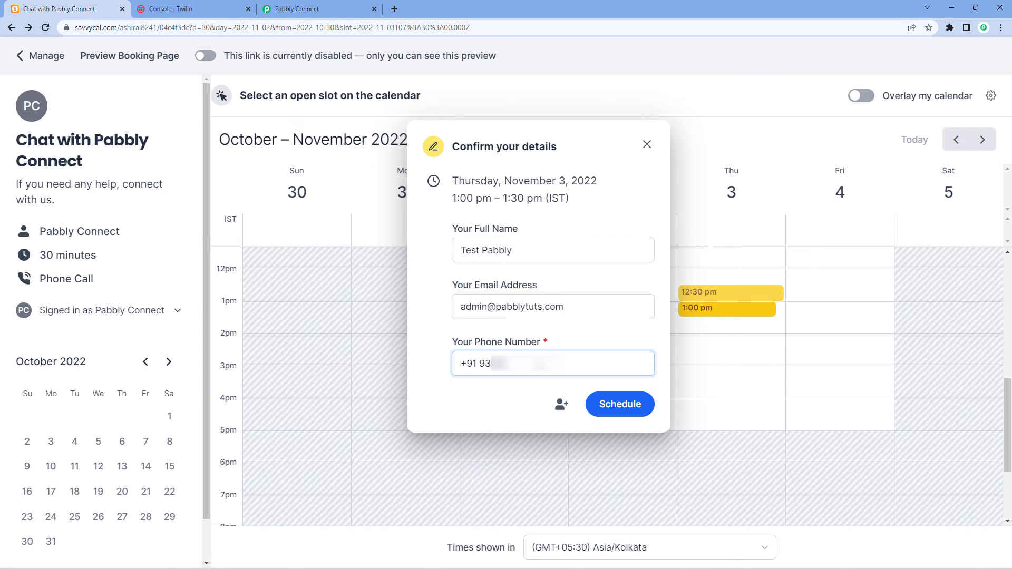
pyautogui.write('X')
pyautogui.click(630, 412)
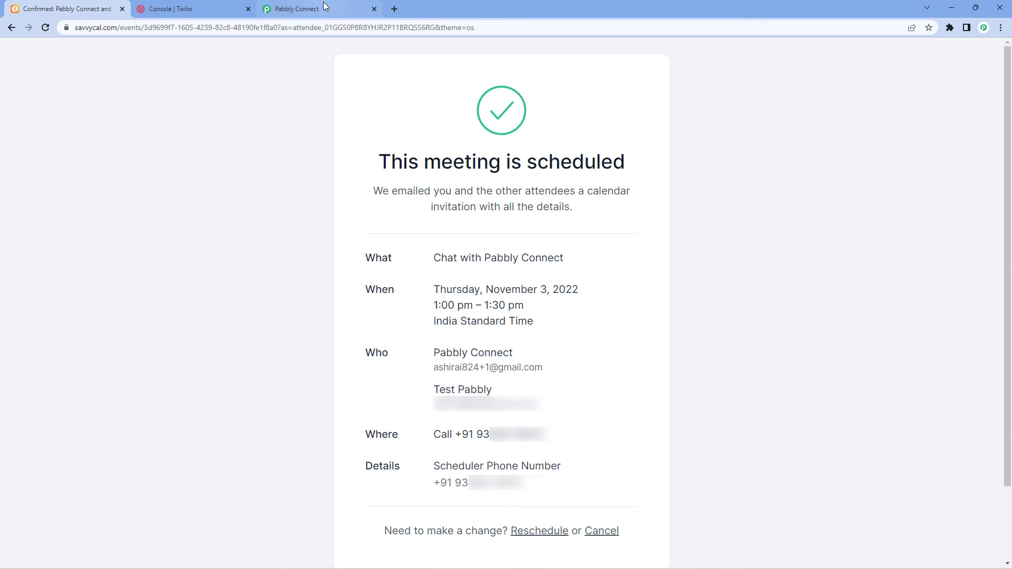
pyautogui.click(305, 7)
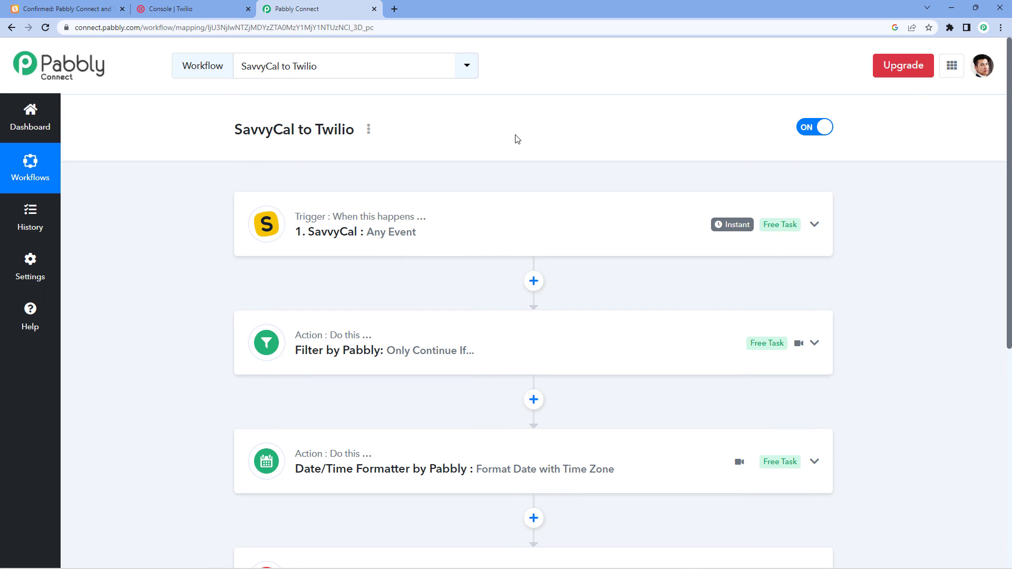